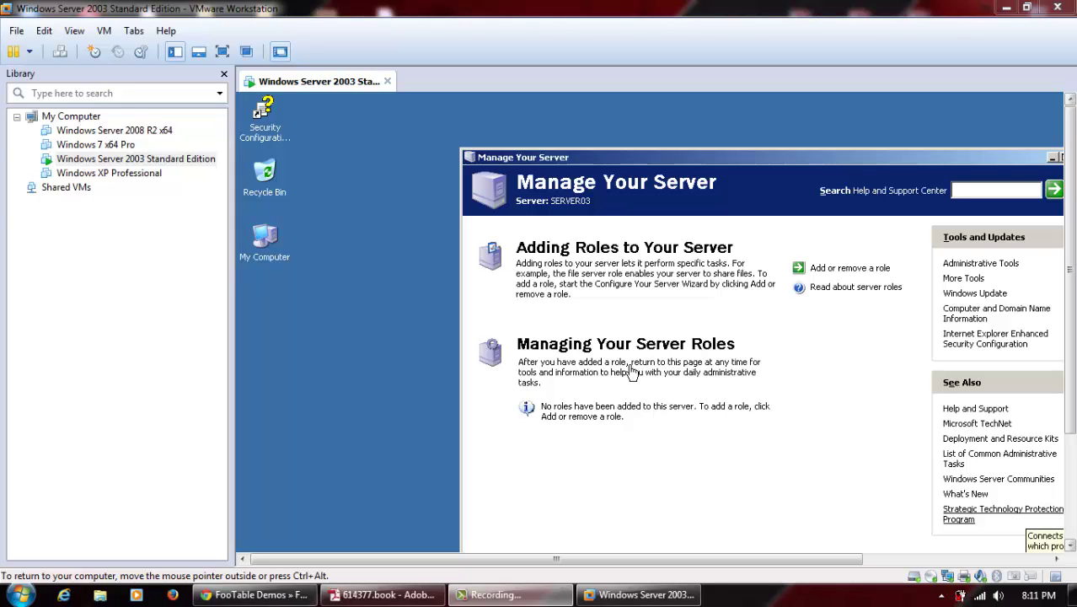
- Switch the Windows Server 2003 virtual machine to full-screen view
key("ctrl+alt+Return")
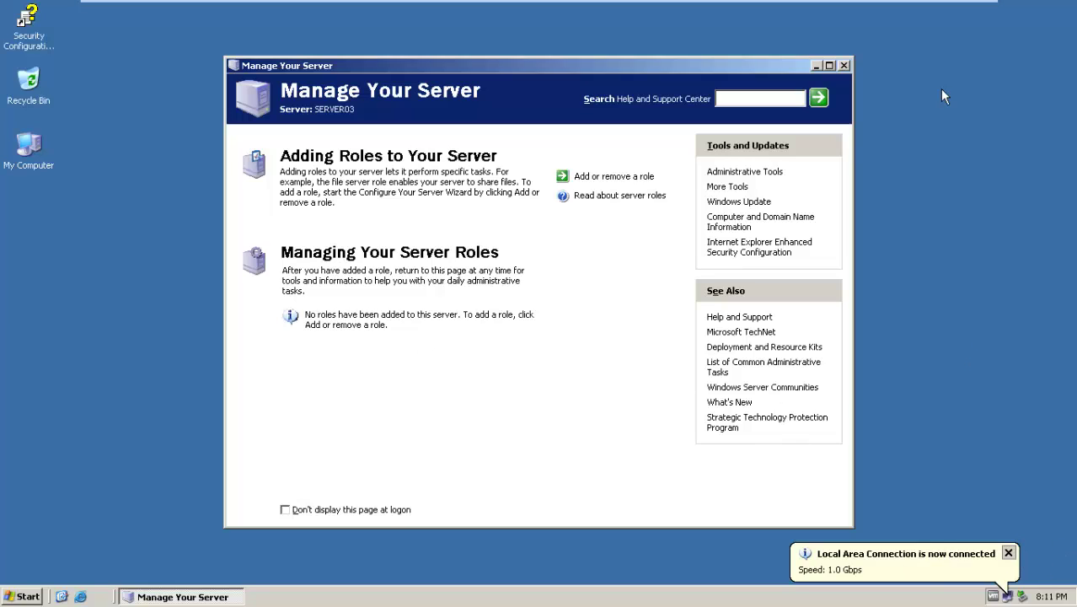
left_click_drag(734, 69, 737, 53)
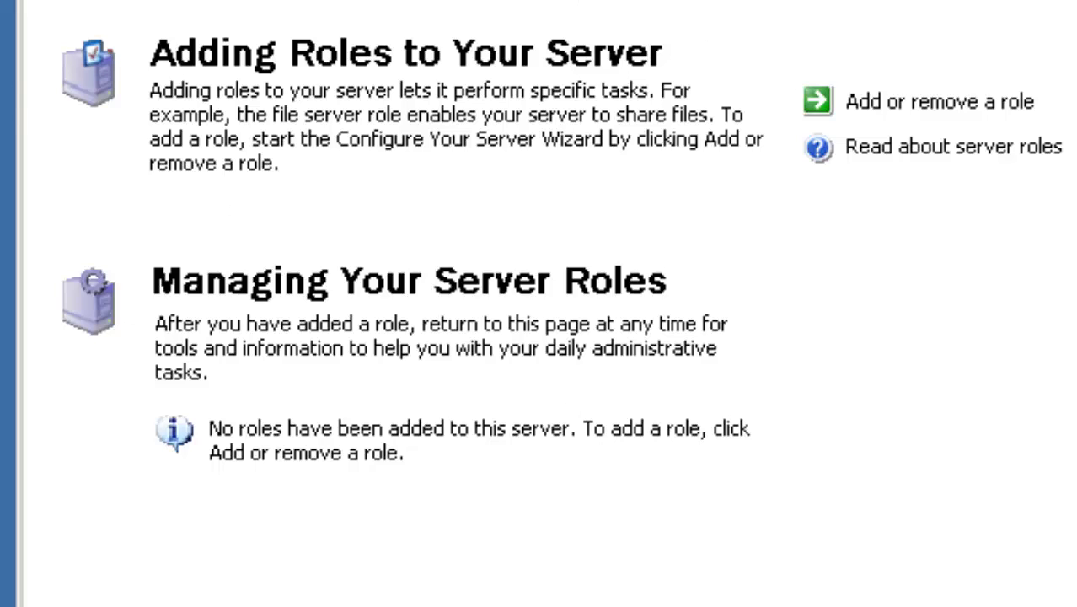
- Start the Configure Your Server Wizard from Manage Your Server to add a role
key("super")
mouse_move(168, 452)
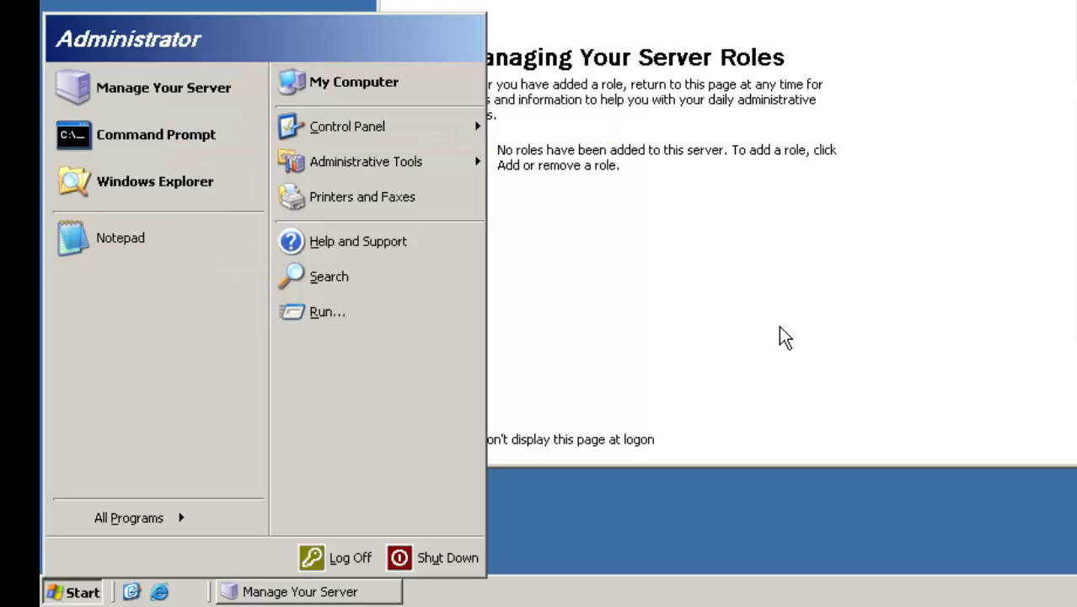
left_click(779, 325)
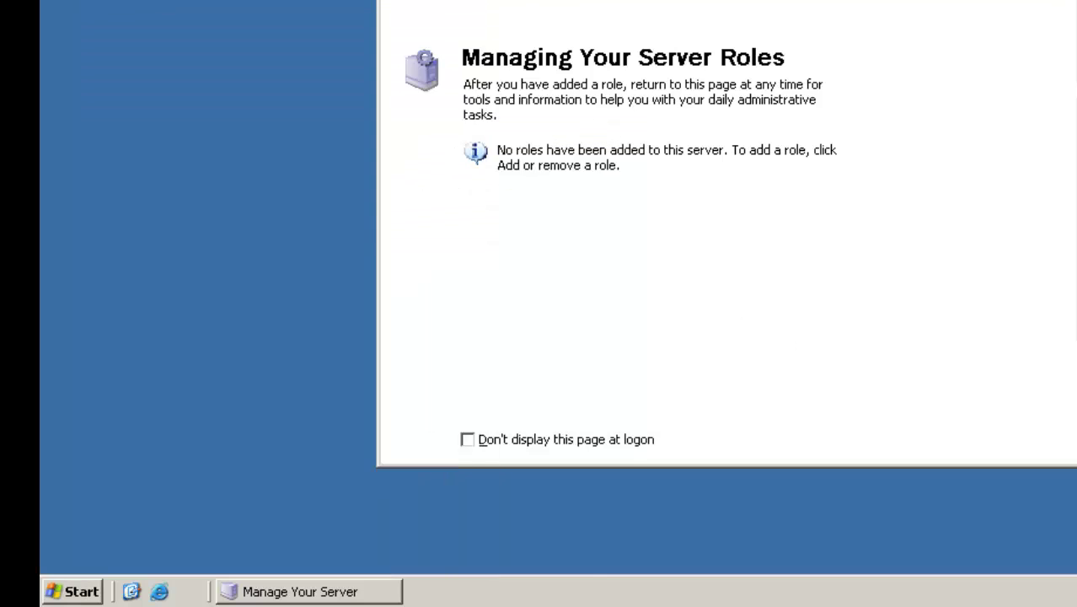
left_click_drag(408, 0, 803, 0)
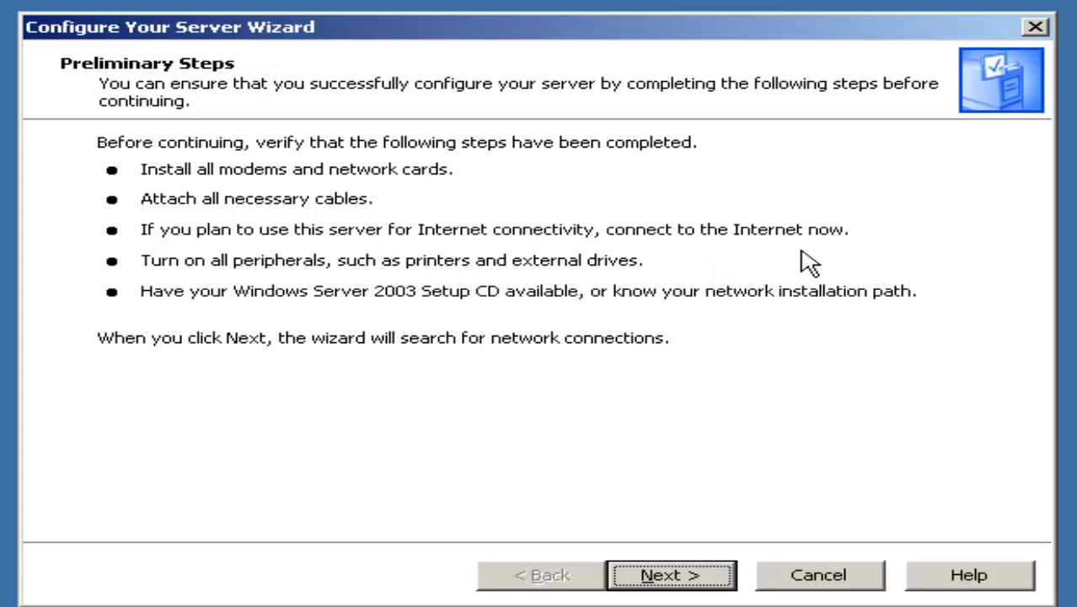
- Launch Internet Explorer and dismiss its Enhanced Security Configuration warning
key("Return")
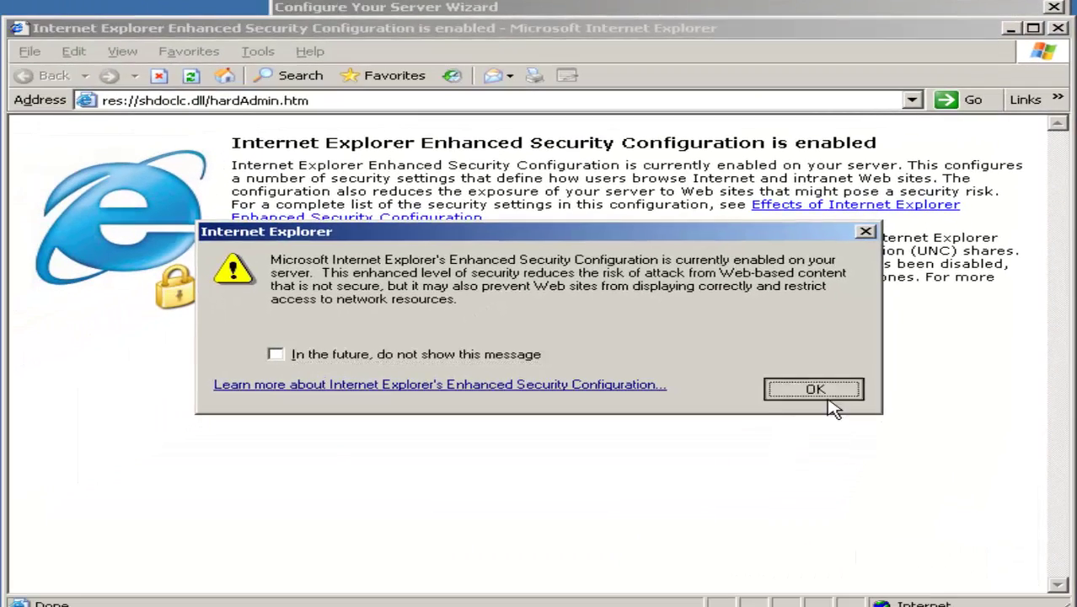
left_click(833, 403)
left_click_drag(853, 28, 871, 0)
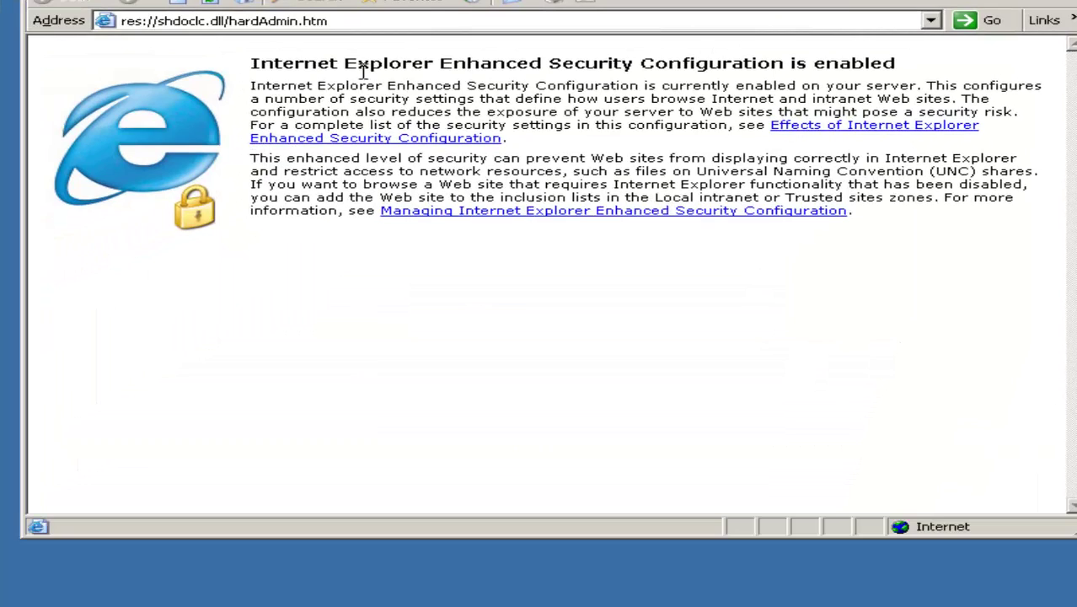
- Load google.com to test the server's Internet connection, dismissing the security prompts, and close the browser
left_click(230, 20)
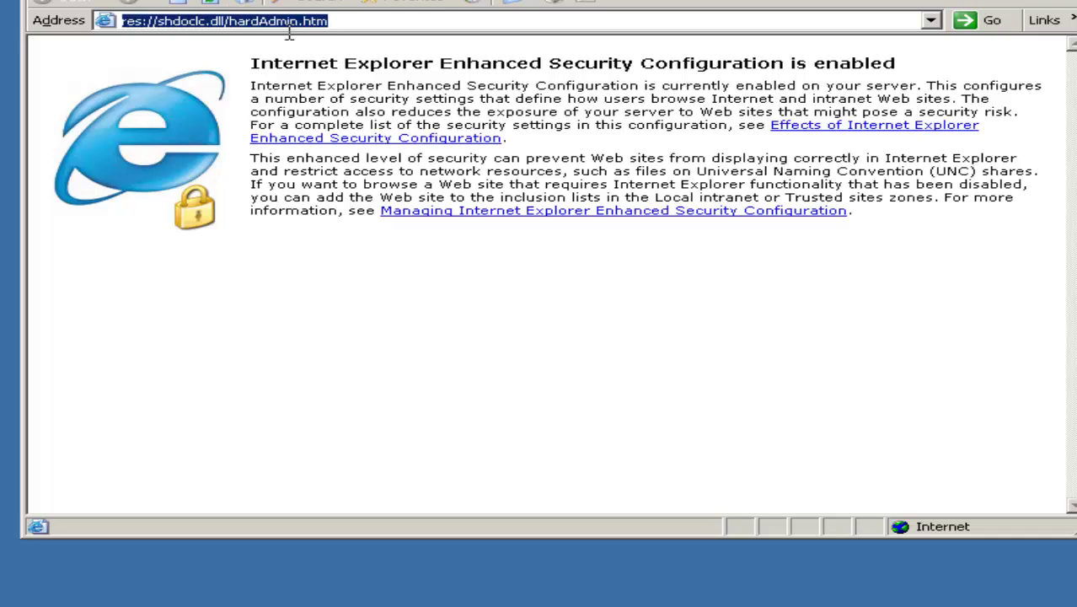
type("google.com")
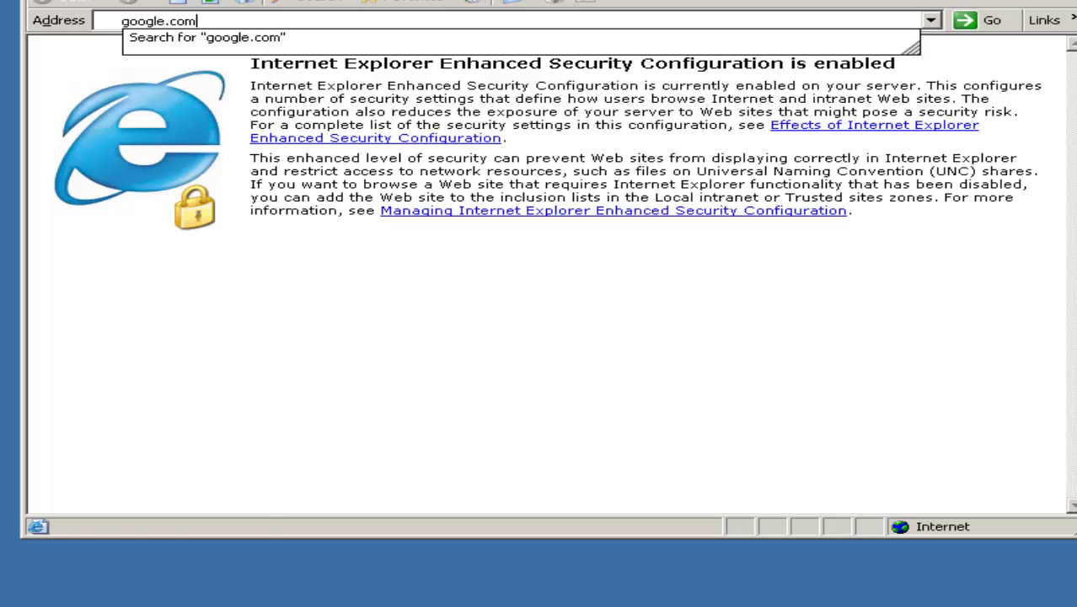
key("Return")
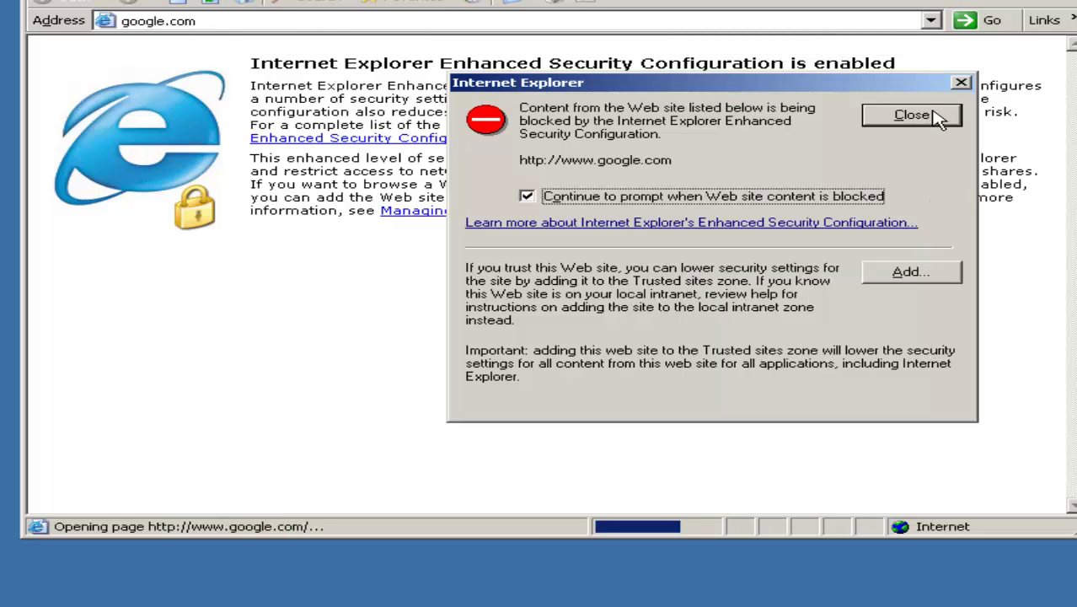
left_click(933, 114)
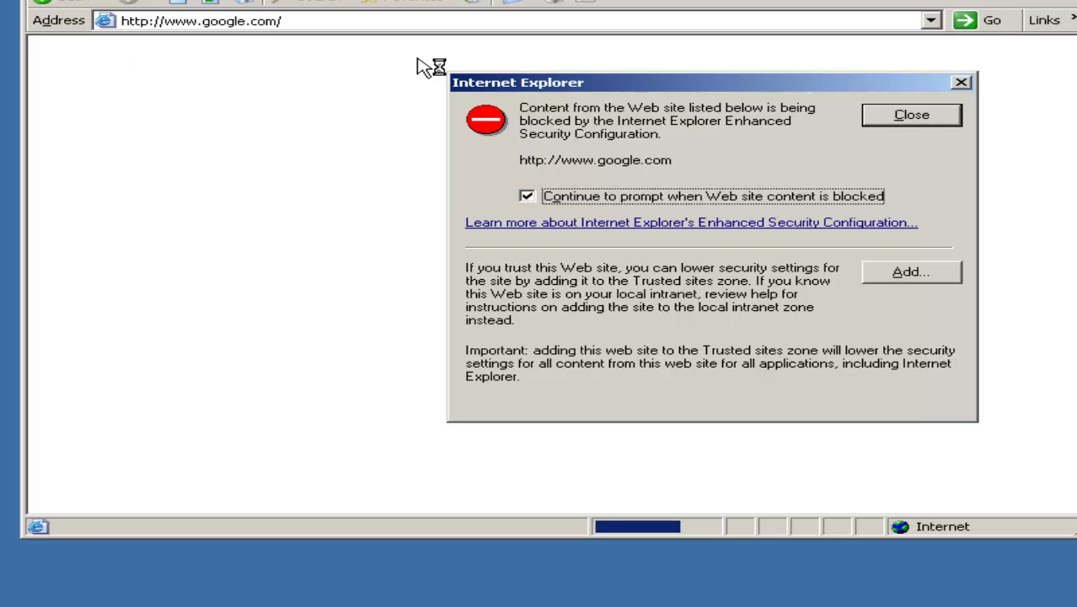
left_click(943, 117)
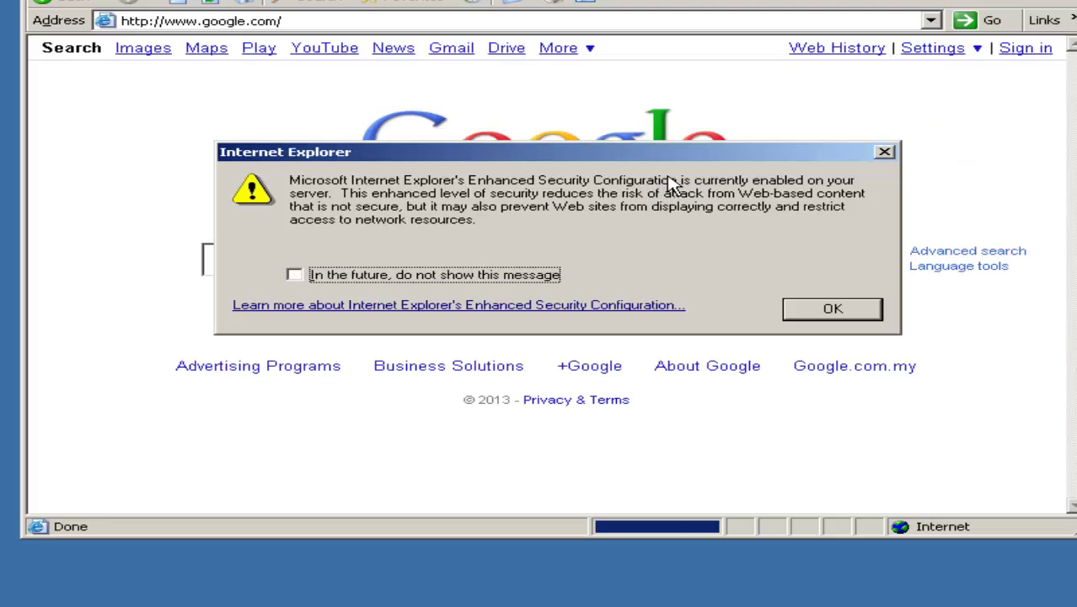
left_click(838, 309)
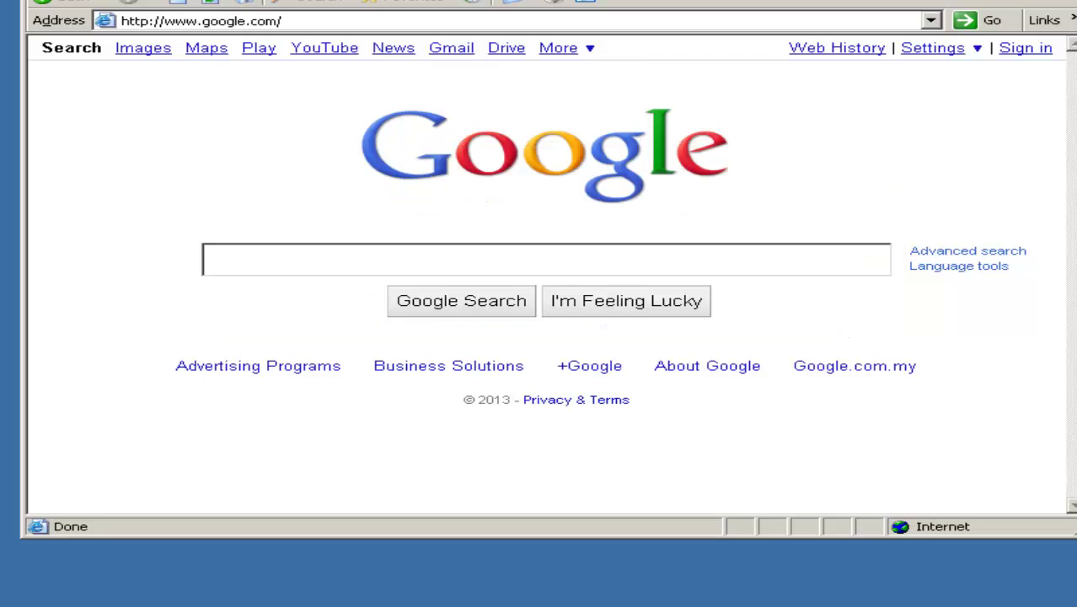
left_click(1076, 0)
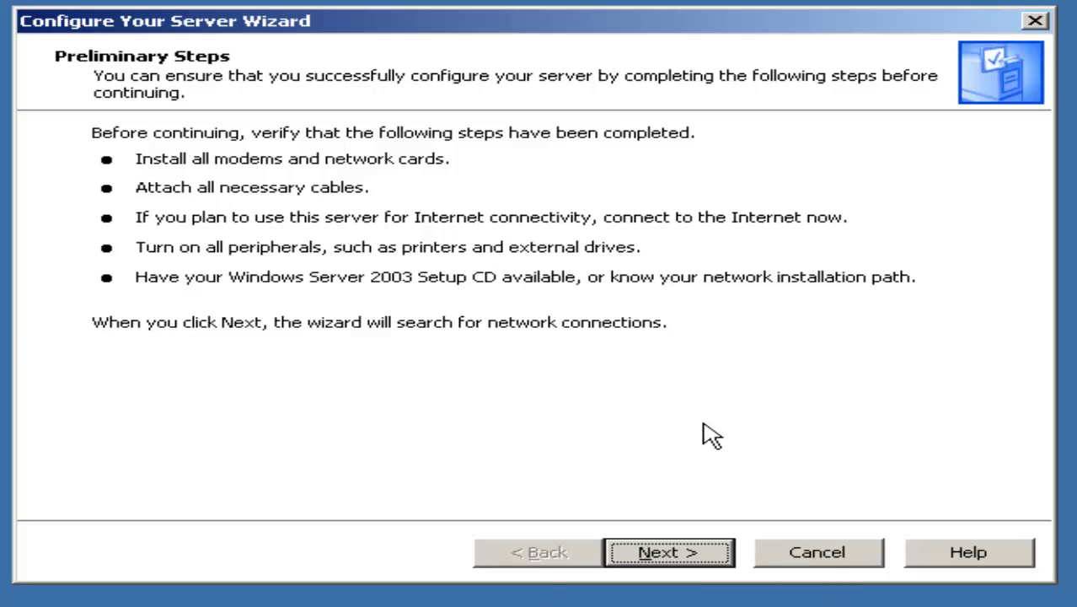
- Continue past the wizard's preliminary steps and choose the typical configuration for a first server
left_click(696, 573)
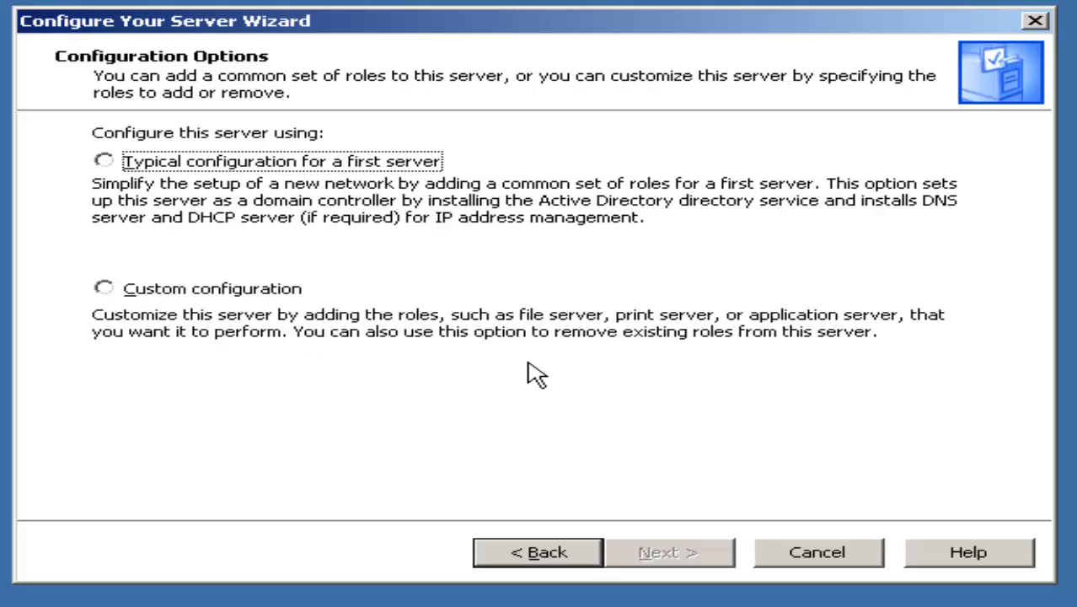
left_click(121, 174)
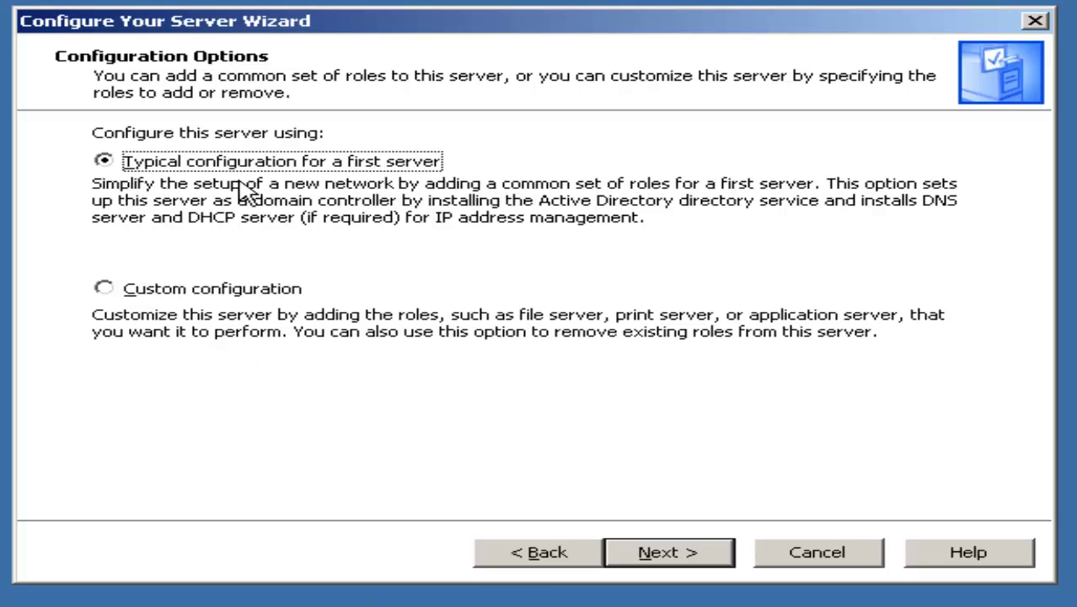
left_click(713, 562)
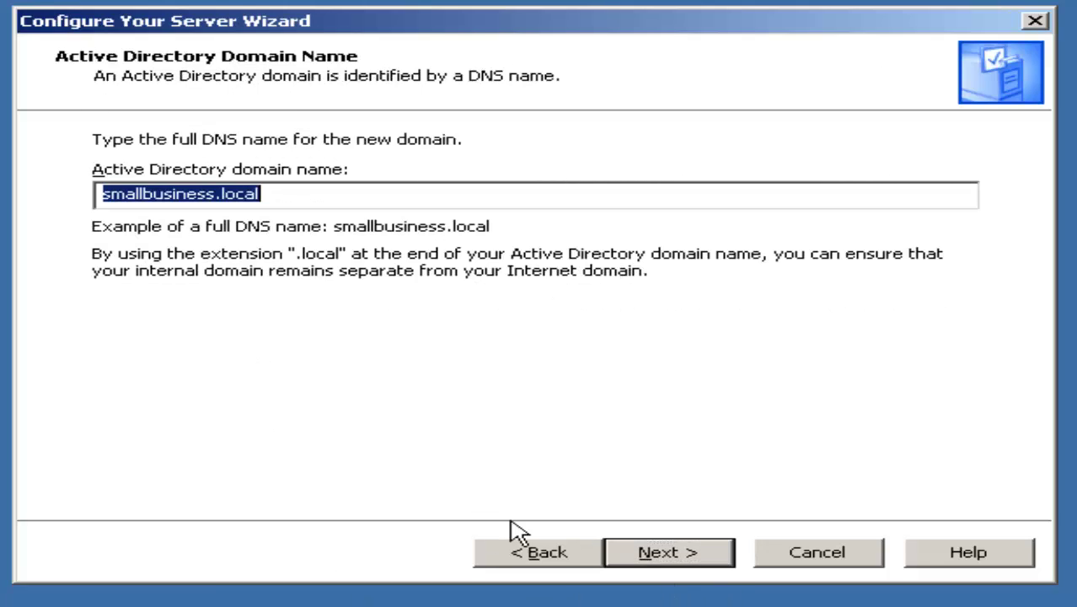
- Set the Active Directory domain name to klmu.local and accept KLMU as the NetBIOS domain name
left_click(395, 206)
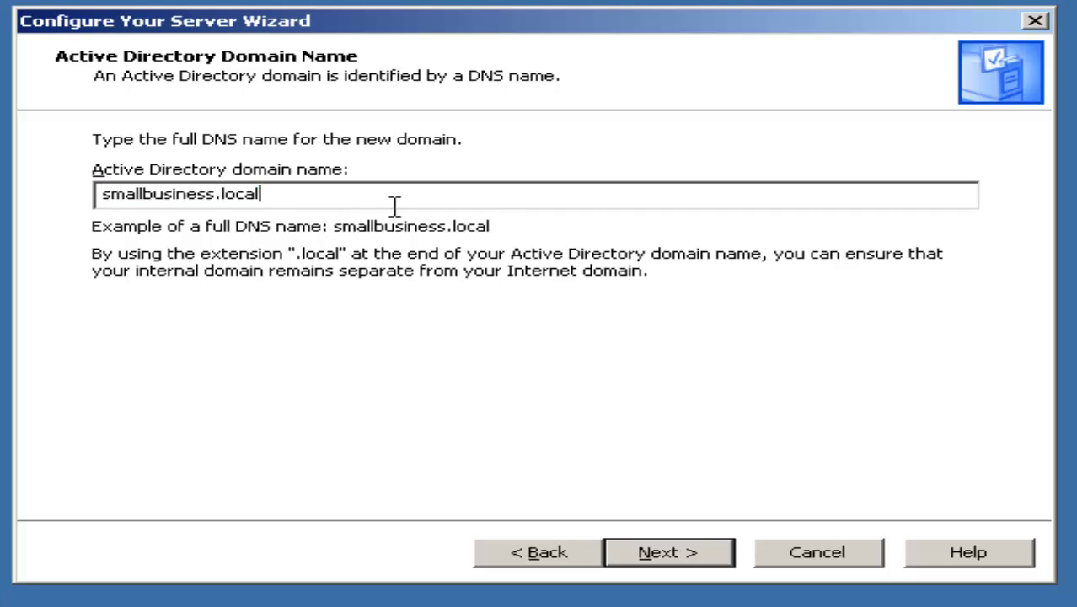
key("shift+Home")
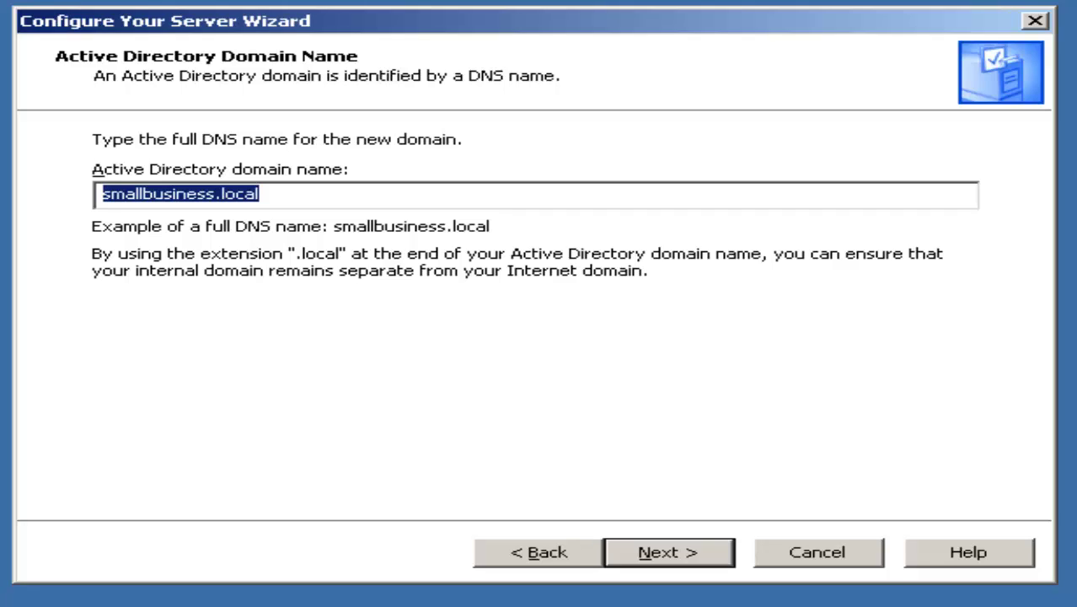
type("k")
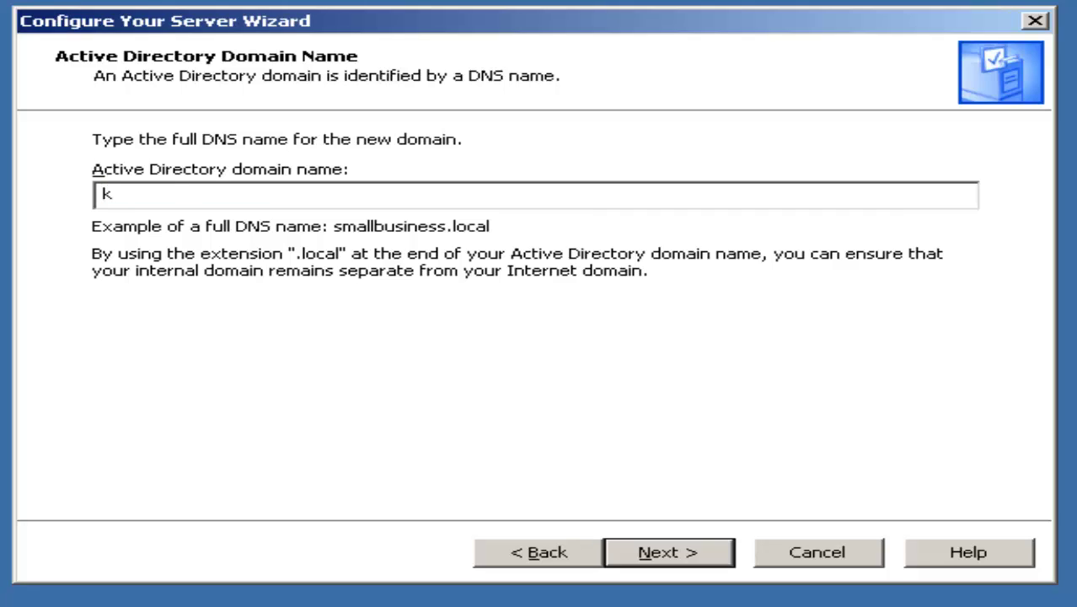
key("BackSpace")
type("k")
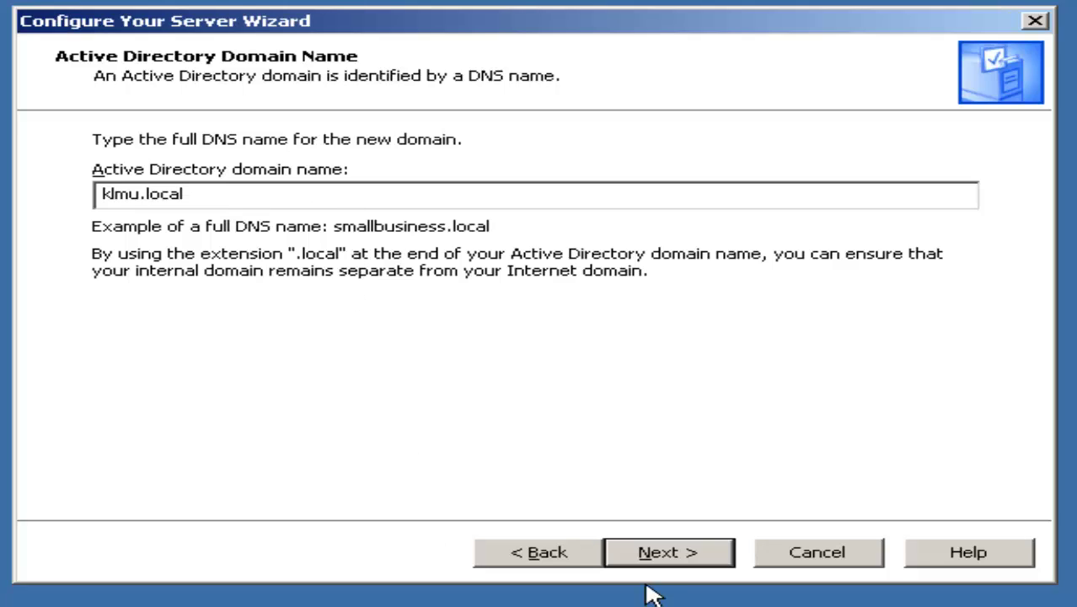
left_click(655, 559)
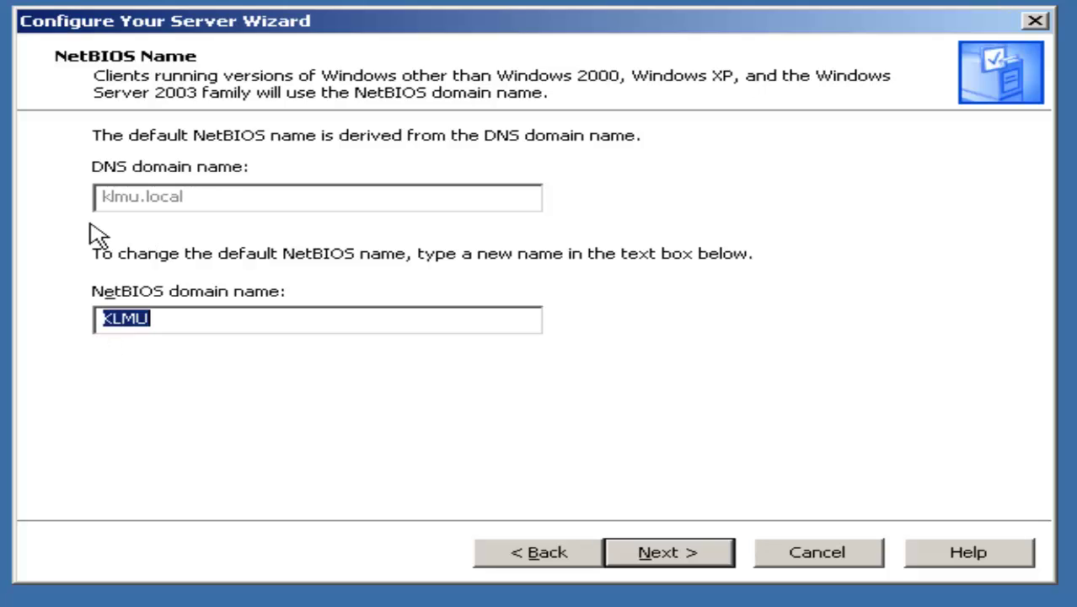
left_click(722, 563)
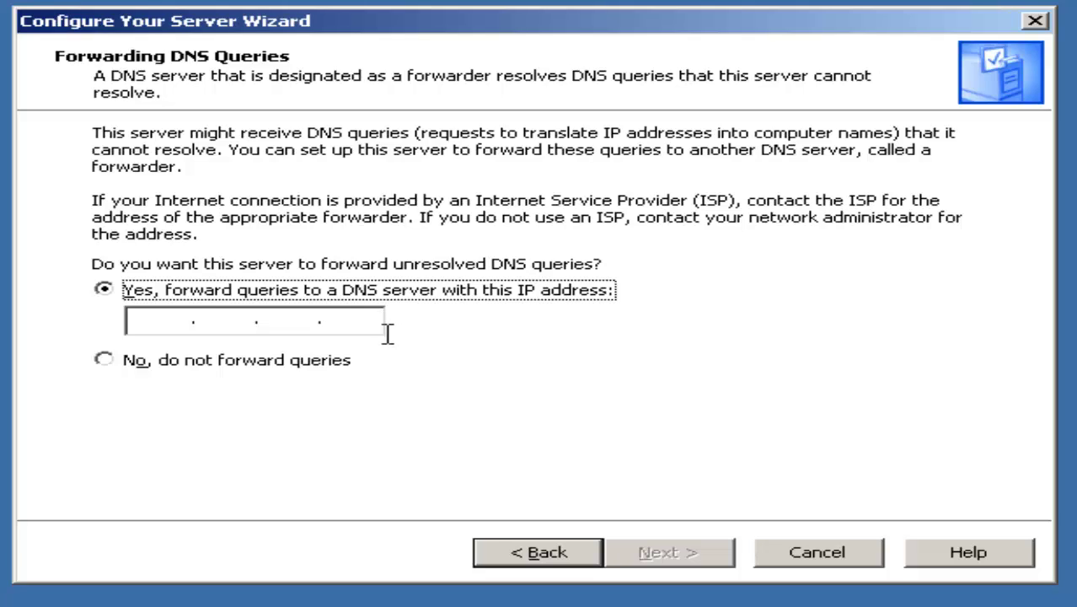
- Choose not to forward DNS queries, and apply the selected roles, accepting the required restart
left_click(130, 376)
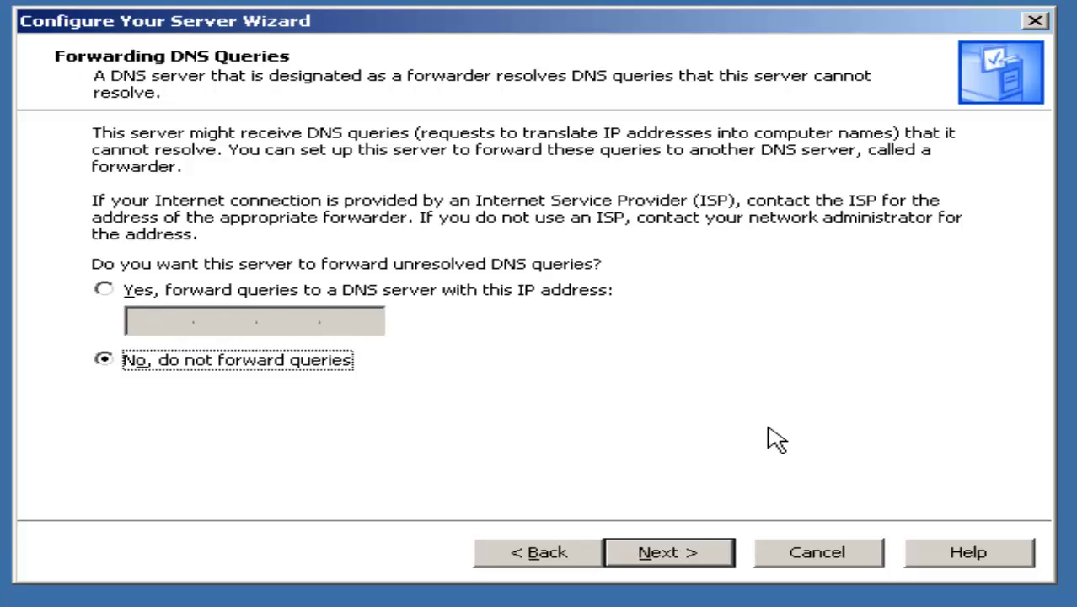
left_click(692, 563)
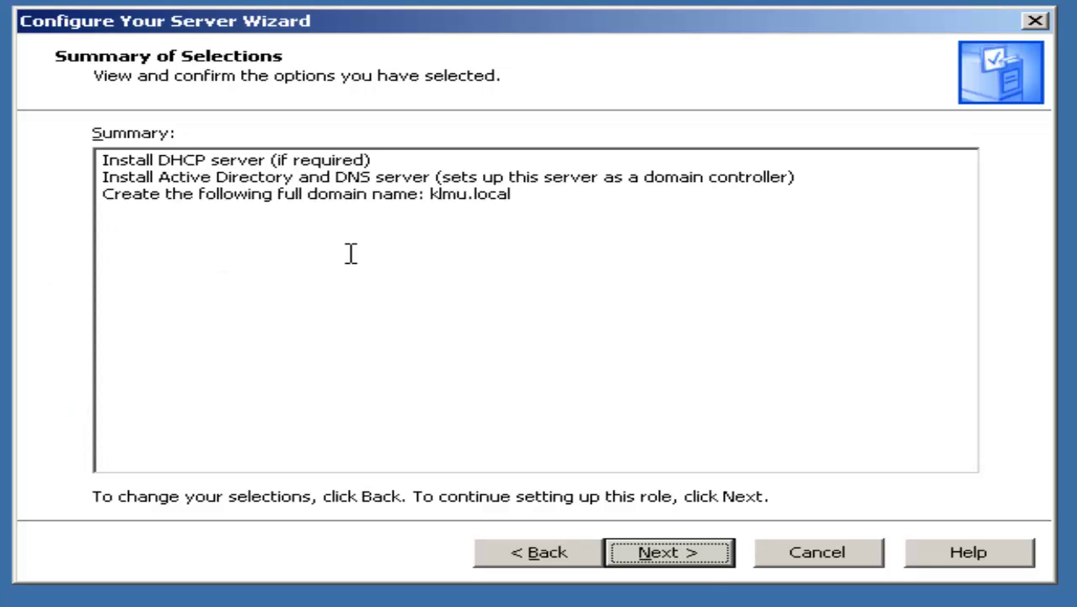
left_click(703, 566)
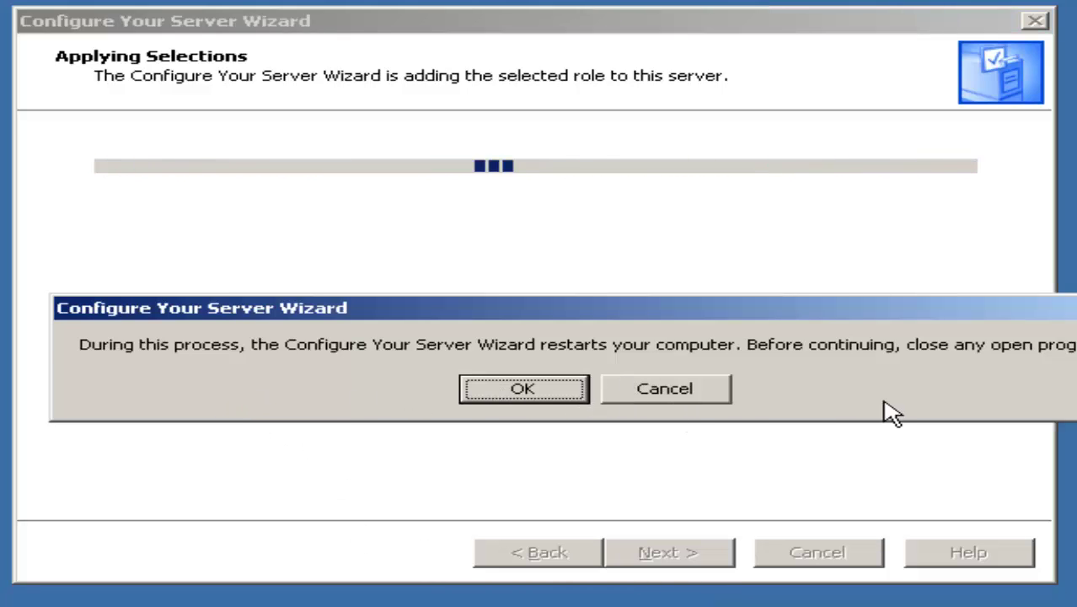
key("Return")
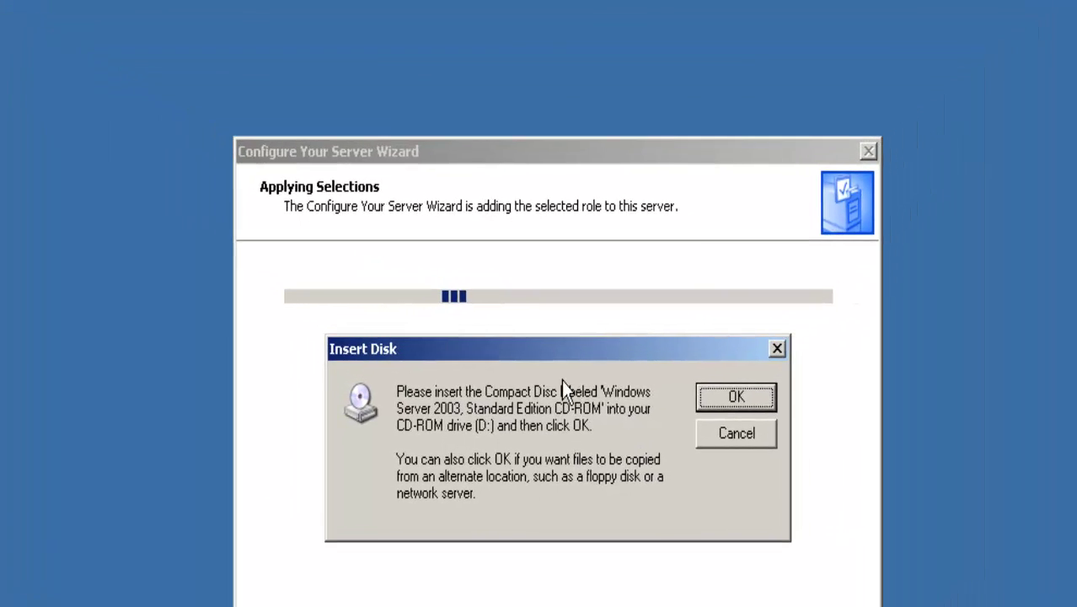
- Open the virtual machine's settings for its removable CD/DVD (IDE) device
left_click_drag(536, 227, 558, 224)
left_click_drag(573, 381, 556, 406)
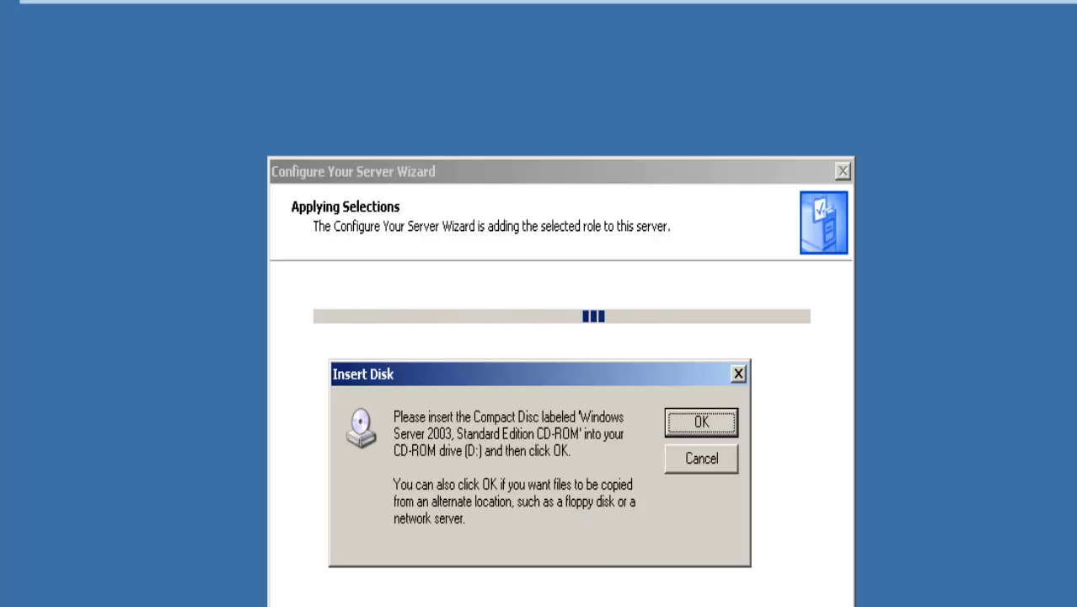
key("super")
key("Escape")
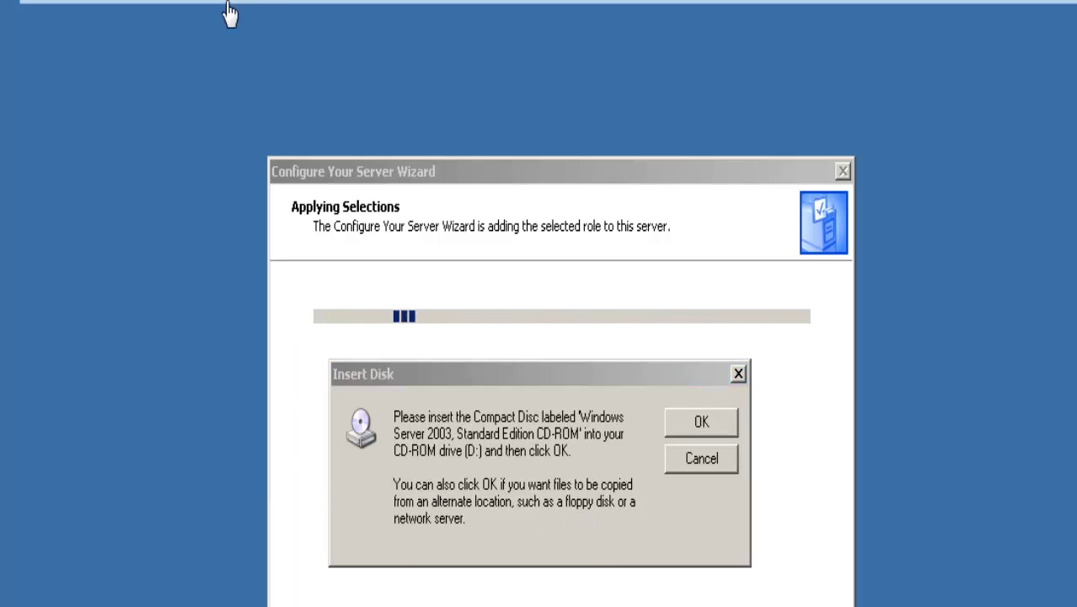
mouse_move(217, 10)
left_click(177, 57)
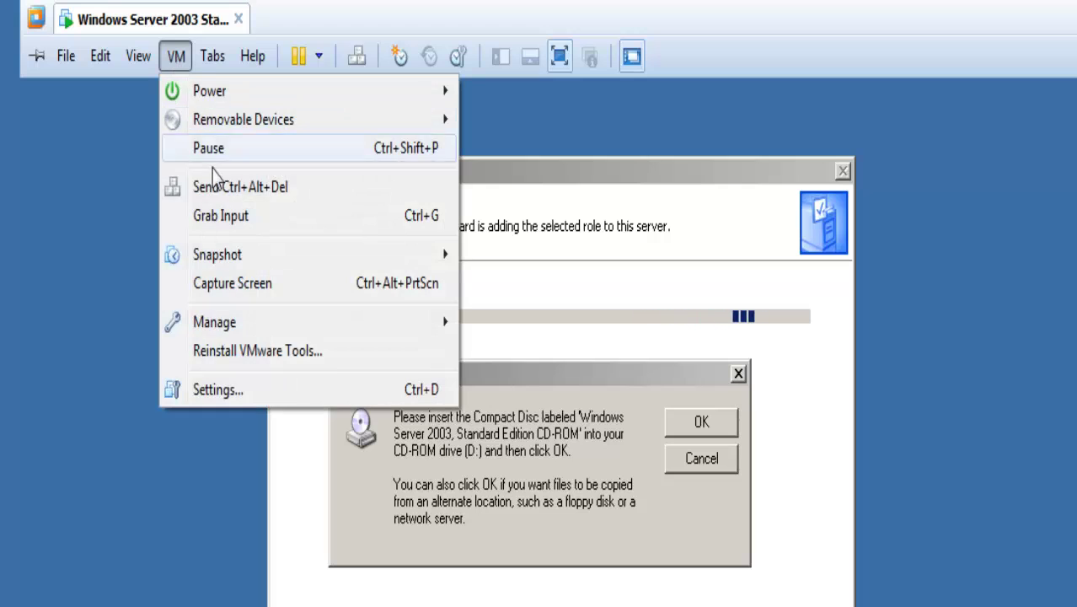
mouse_move(264, 125)
mouse_move(603, 134)
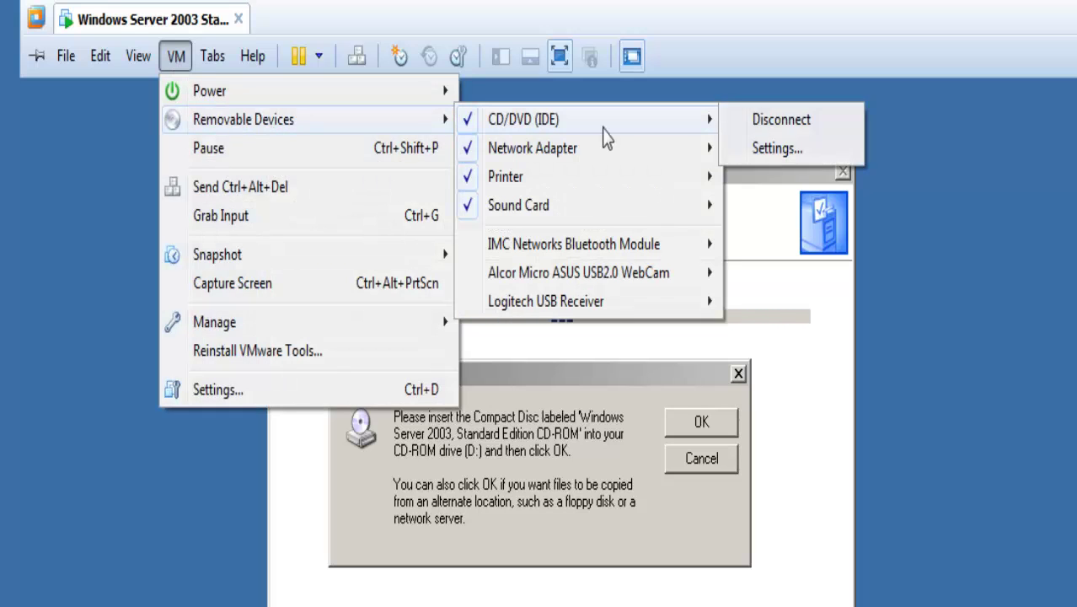
left_click(792, 152)
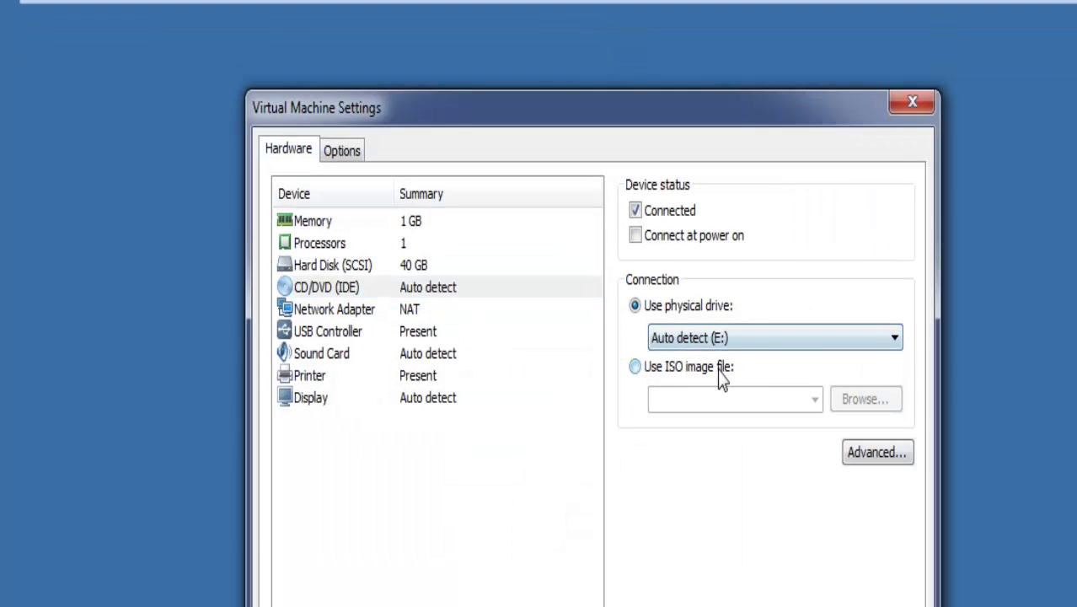
- Switch the virtual CD/DVD drive's connection to an ISO image file and start browsing for the image
left_click(720, 368)
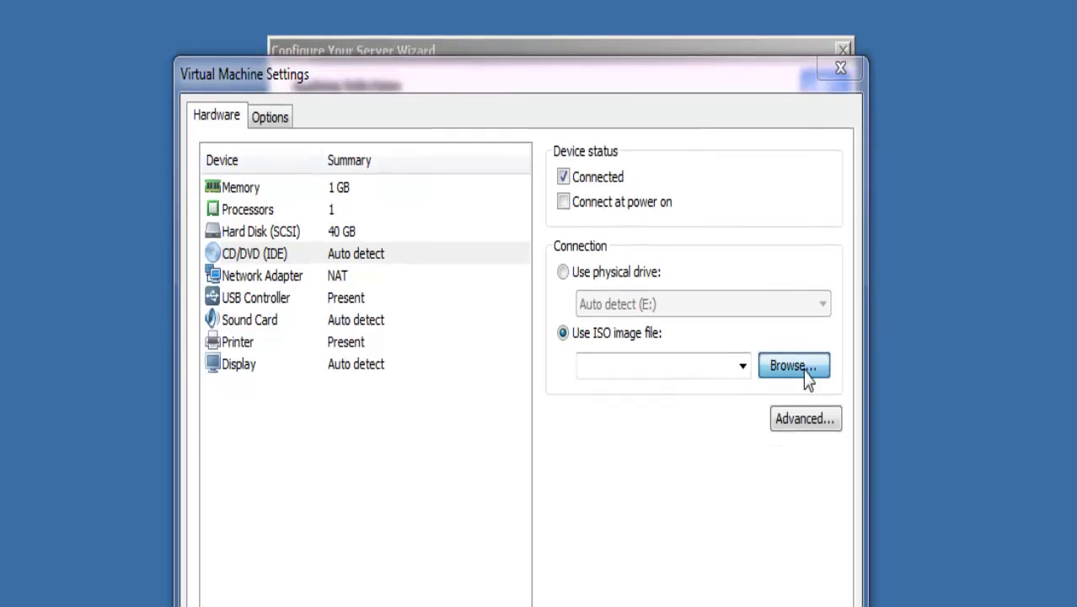
left_click(805, 470)
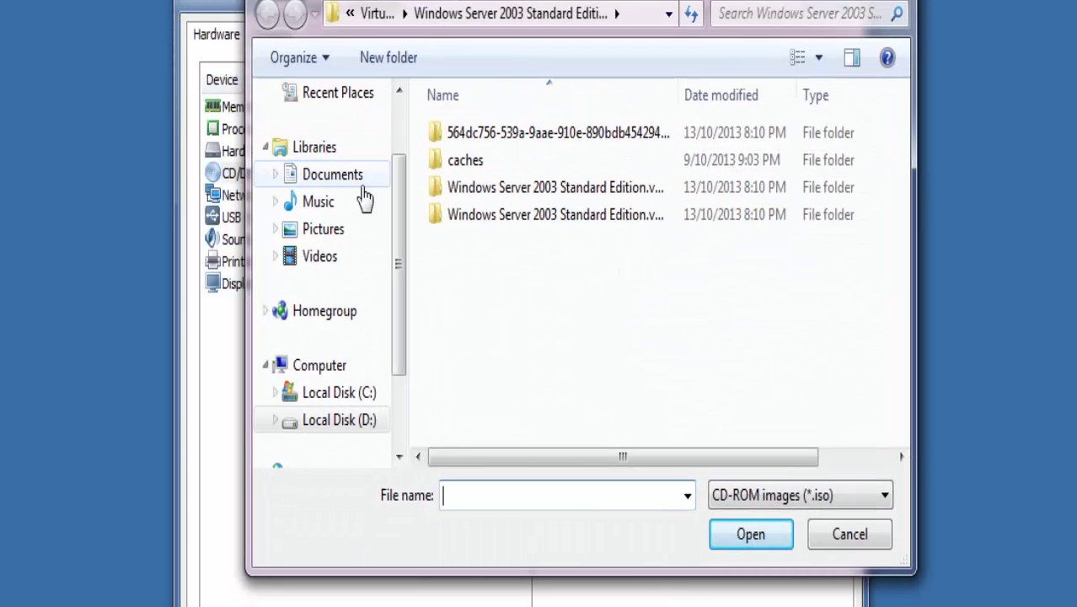
scroll(314, 160, "up", 2)
left_click(314, 160)
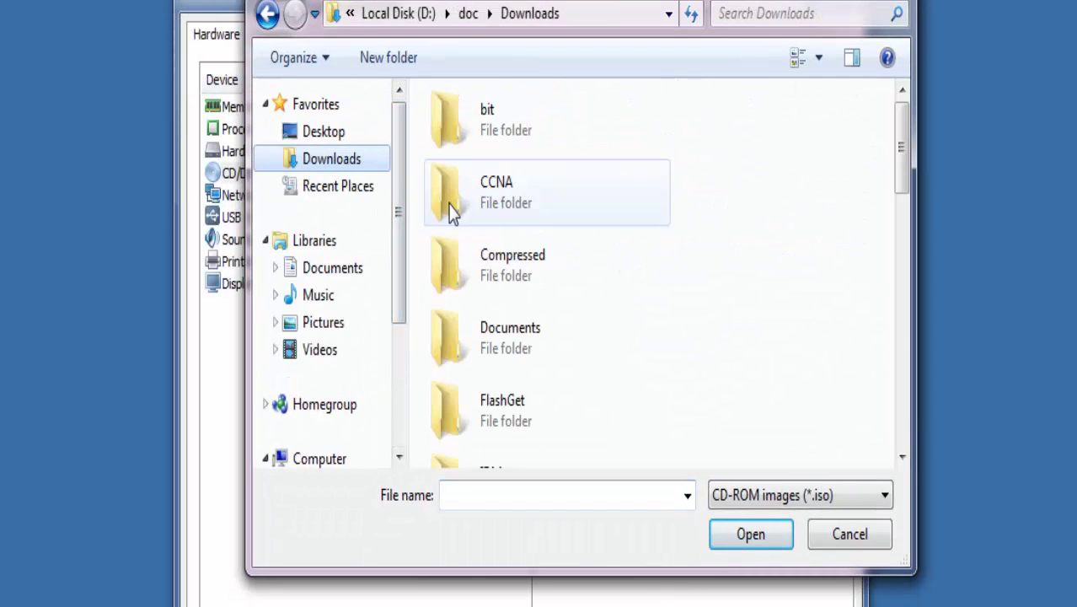
double_click(482, 144)
scroll(482, 249, "down", 2)
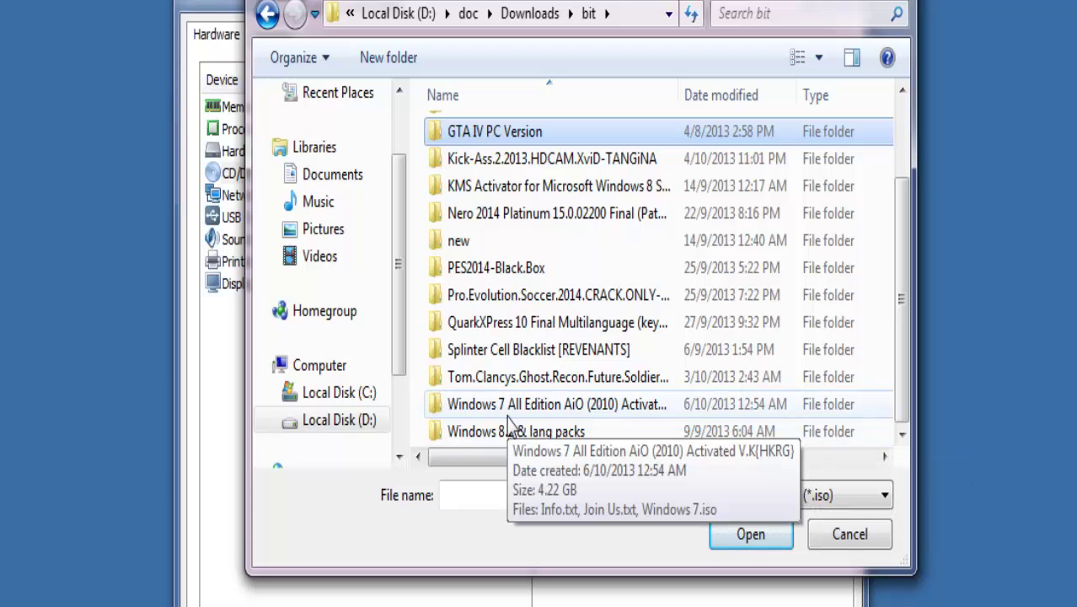
scroll(509, 424, "up", 1)
scroll(509, 424, "up", 1)
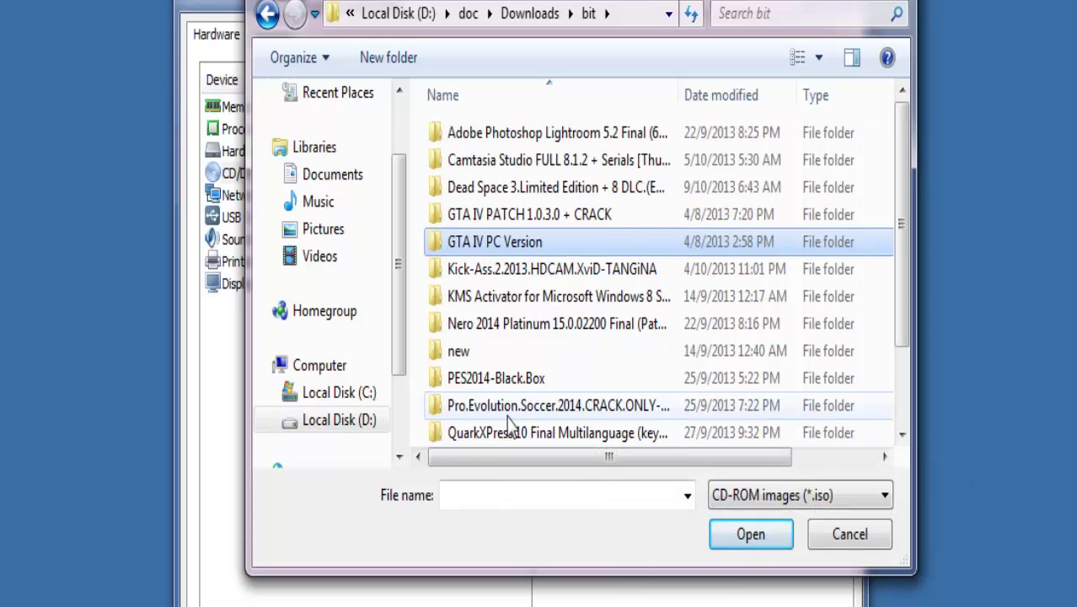
- Load the Windows Server 2003 R2 Standard x32 image from the server folder on drive D and confirm the disk insertion request
left_click(350, 421)
double_click(473, 228)
left_click(473, 240)
scroll(533, 240, "down", 2)
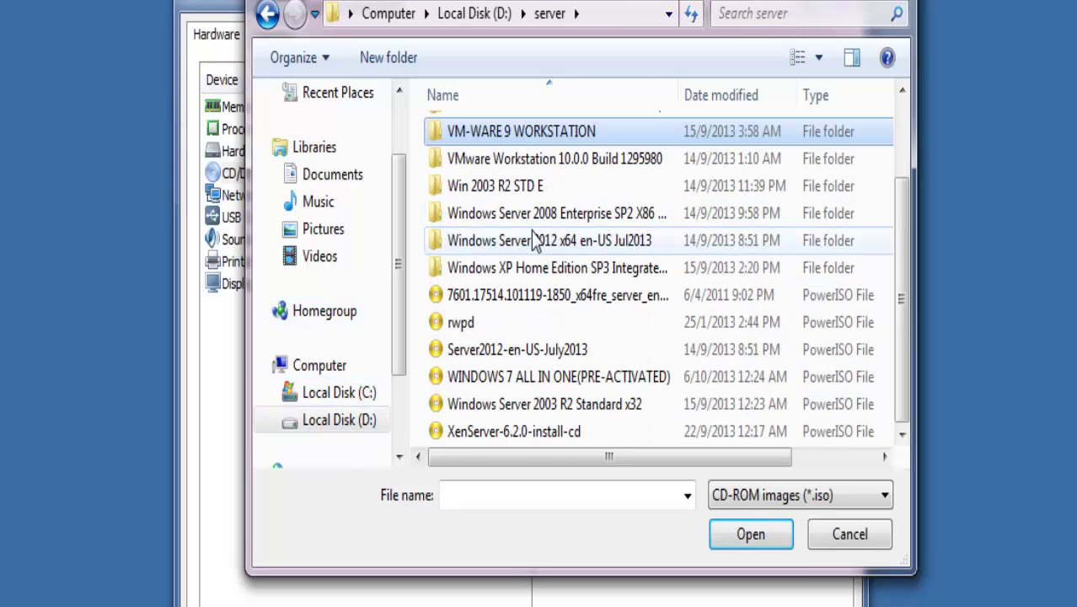
left_click(546, 404)
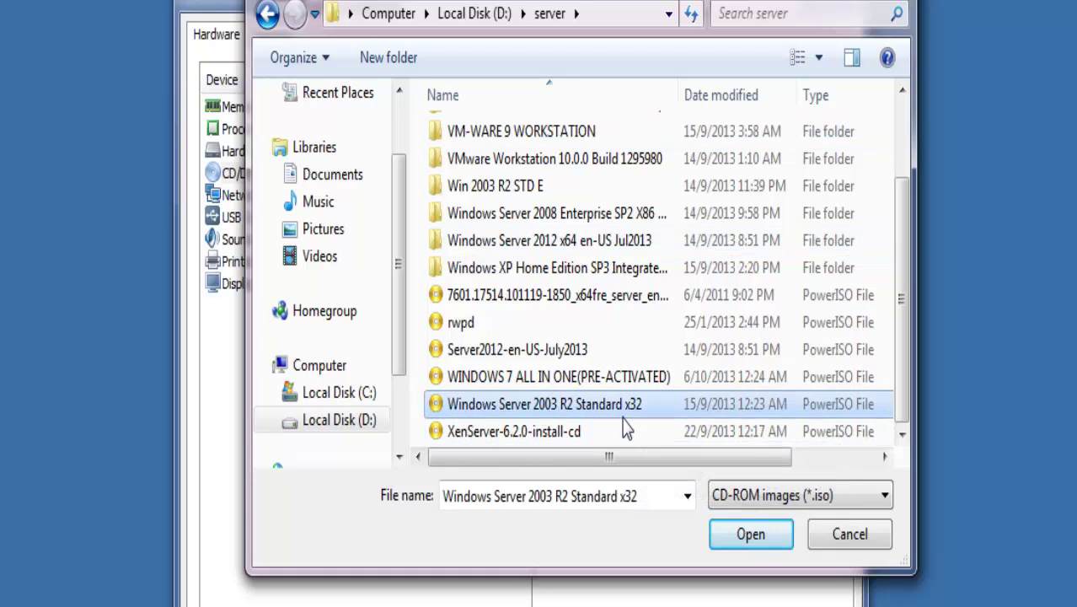
double_click(633, 412)
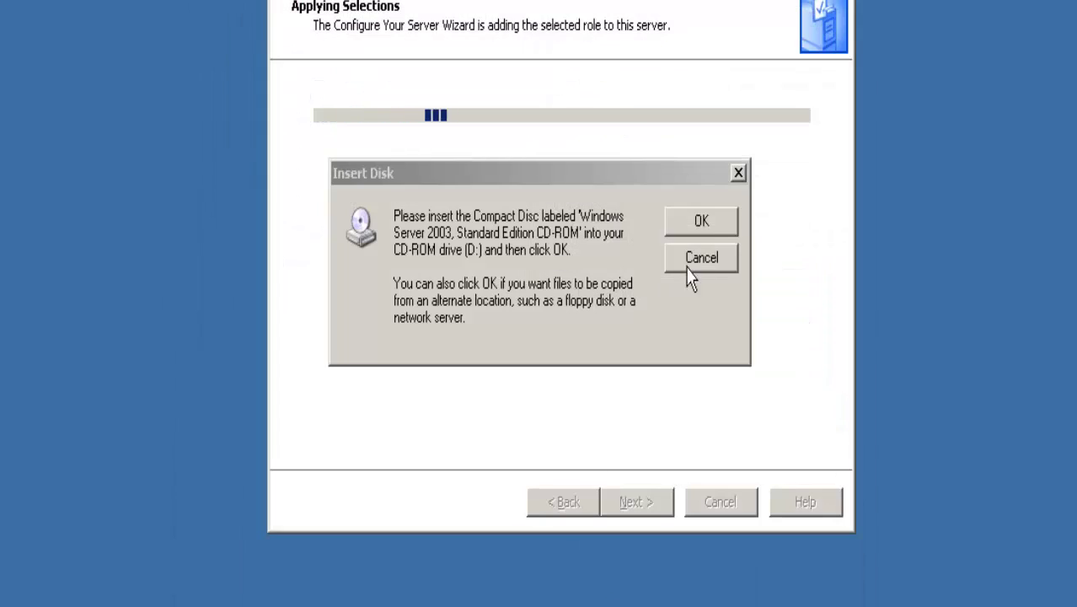
left_click(704, 224)
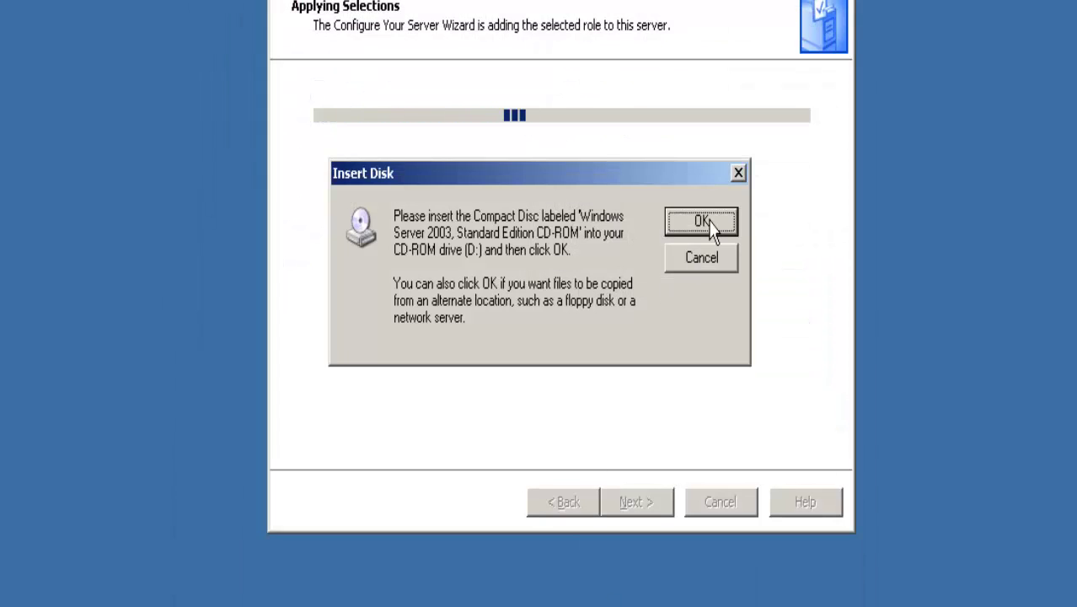
left_click(701, 223)
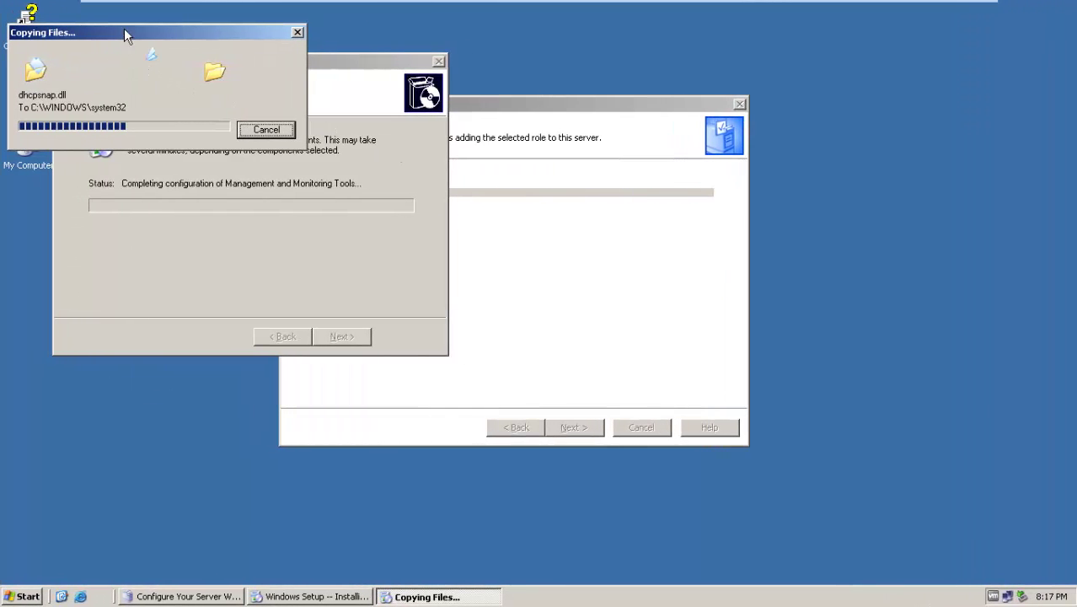
left_click_drag(124, 34, 246, 66)
left_click_drag(95, 114, 444, 65)
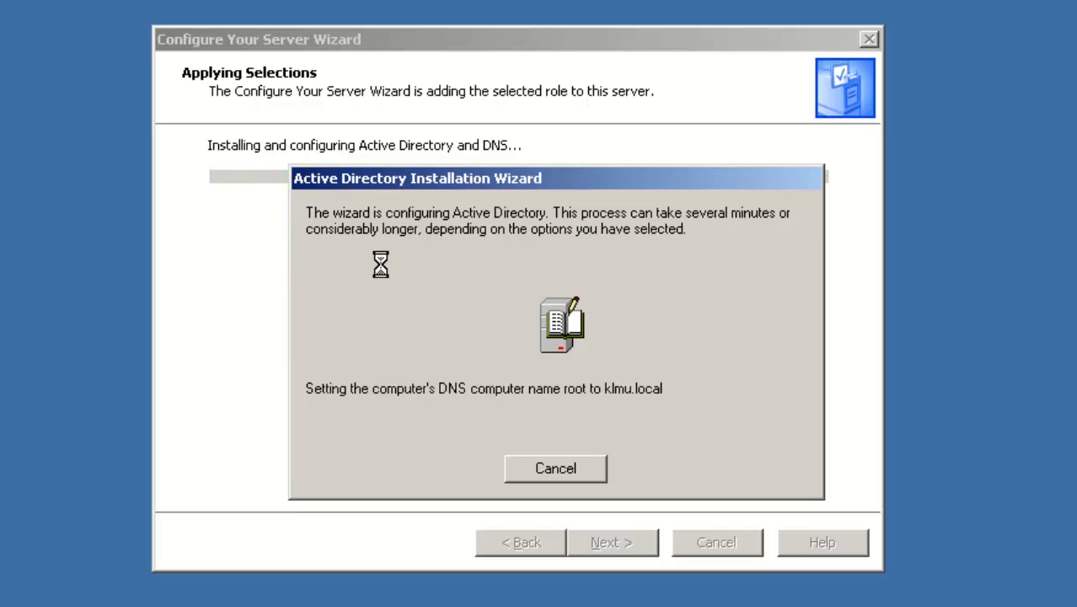
left_click_drag(450, 186, 423, 262)
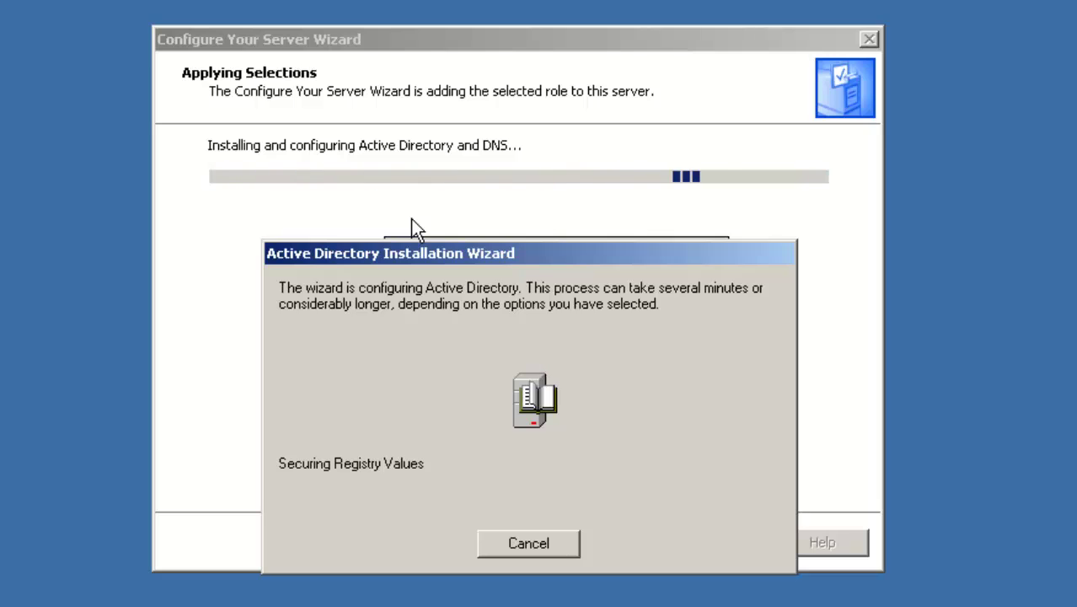
left_click_drag(454, 259, 473, 37)
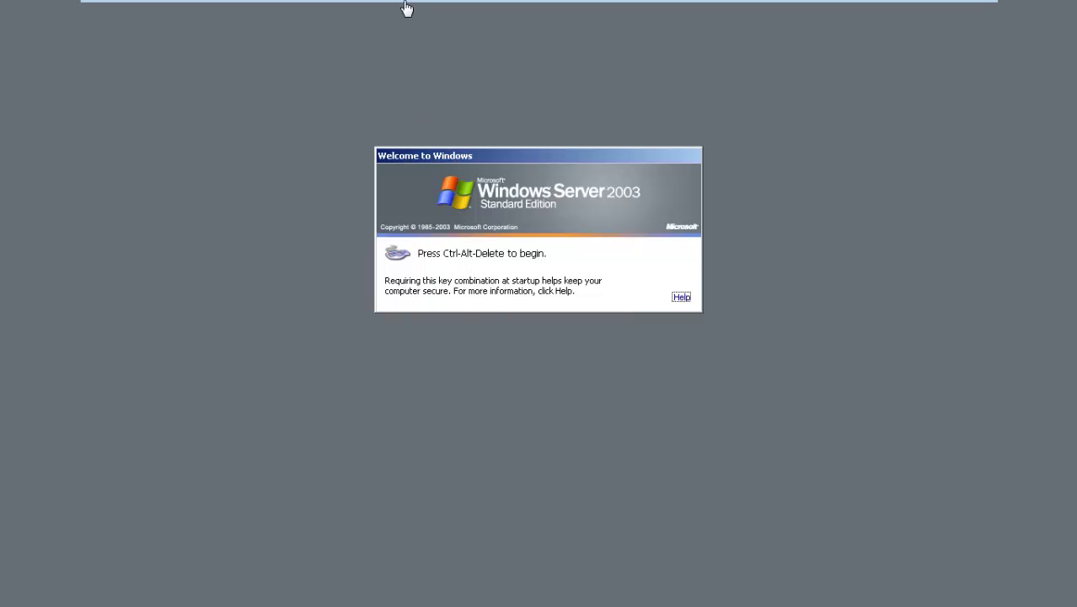
- Open the Virtual Network Editor and examine the VMnet8 NAT network's configuration
mouse_move(404, 5)
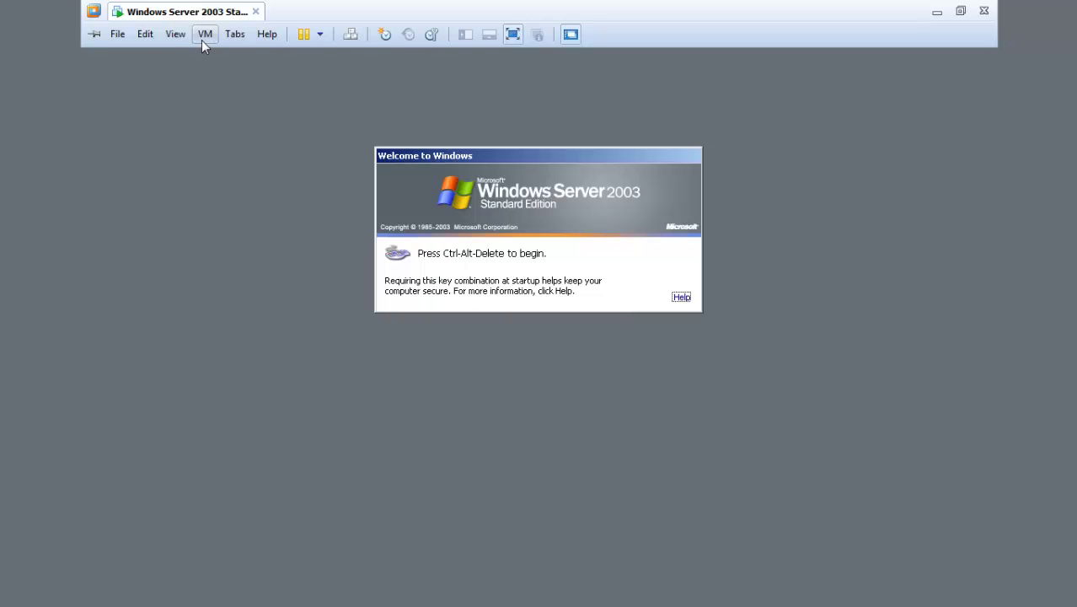
left_click(147, 34)
left_click(197, 118)
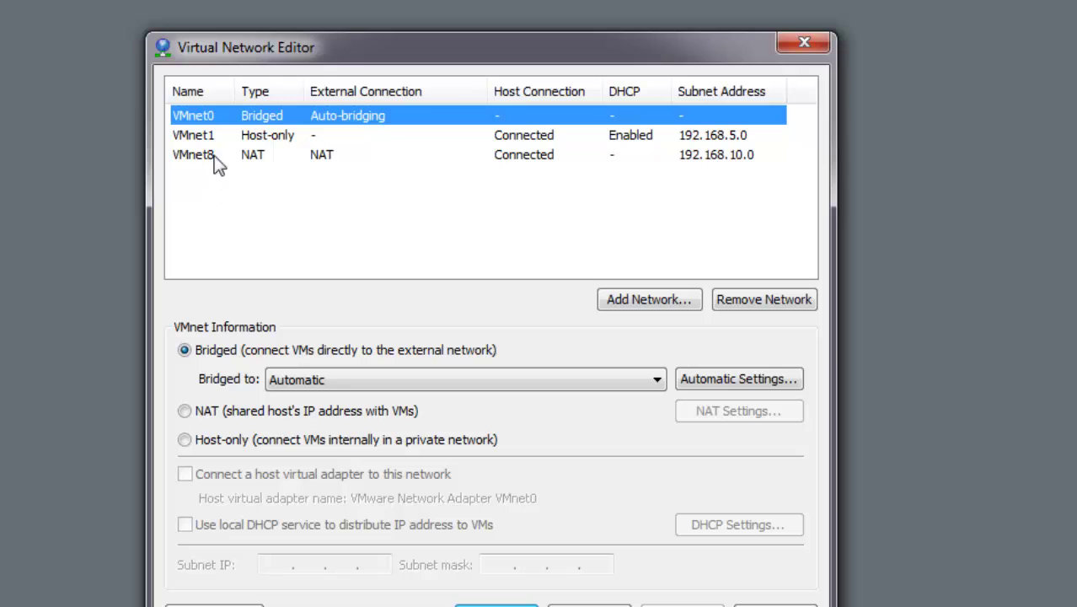
left_click(317, 160)
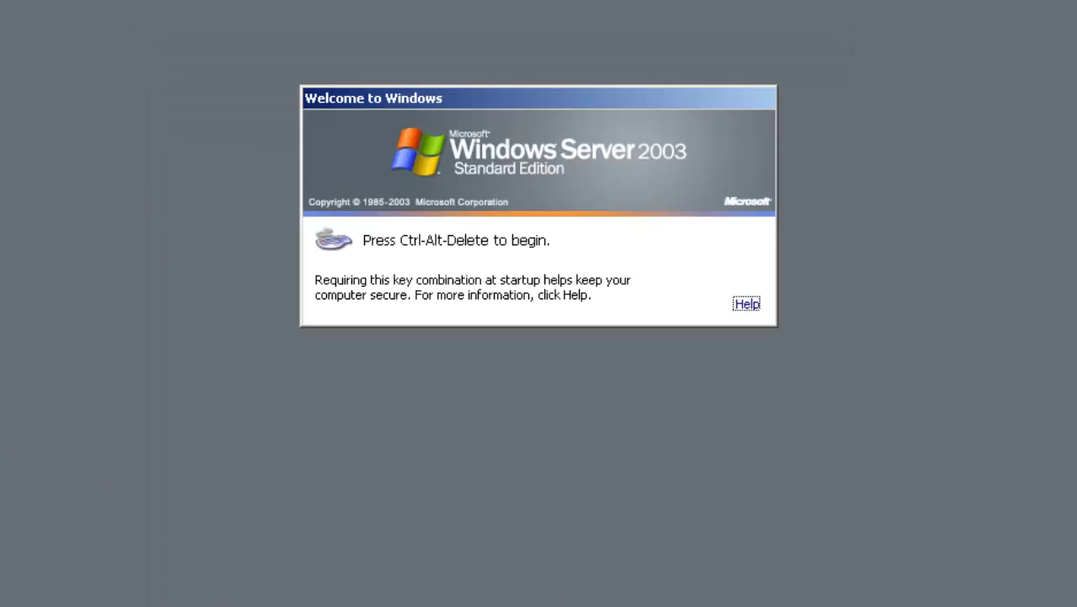
- Log on to the KLMU domain as Administrator, entering the account password
key("ctrl+alt+Delete")
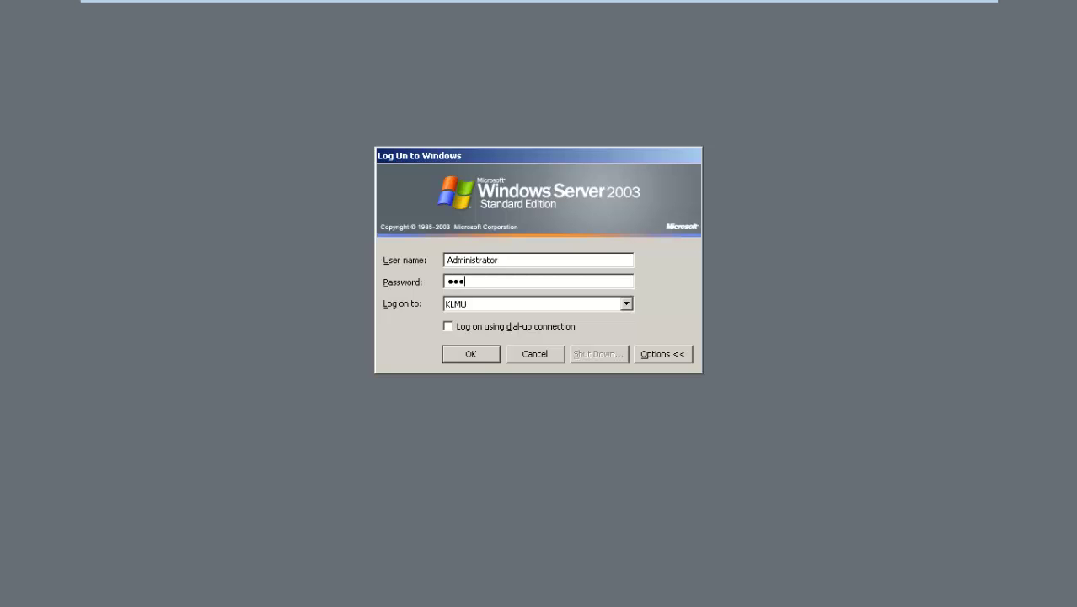
key("Return")
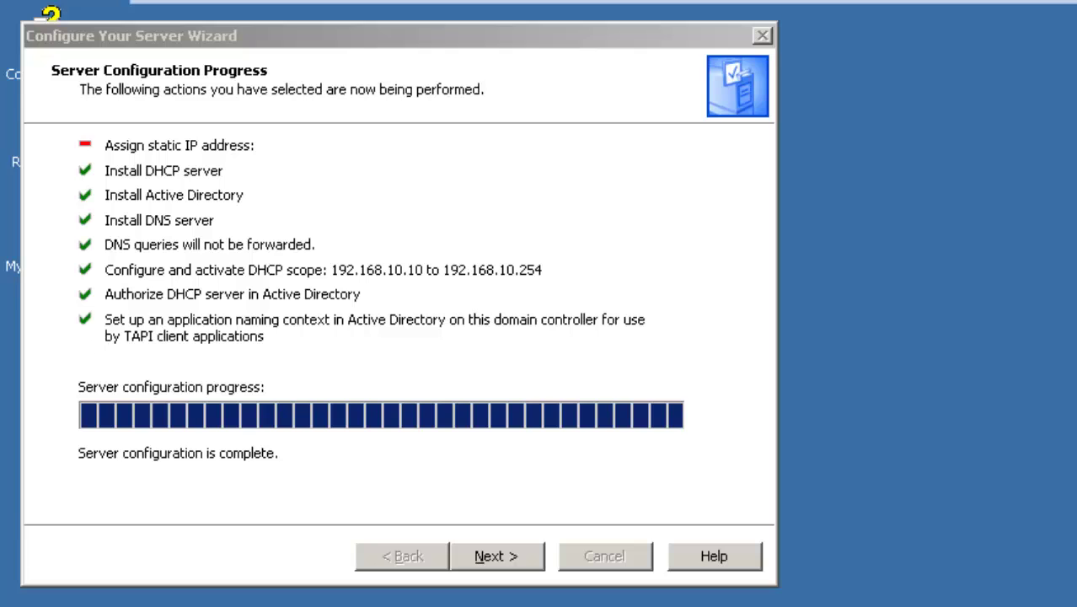
- Check the IP address, gateway and DNS server settings in the Local Area Connection's Internet Protocol (TCP/IP) properties
double_click(1019, 597)
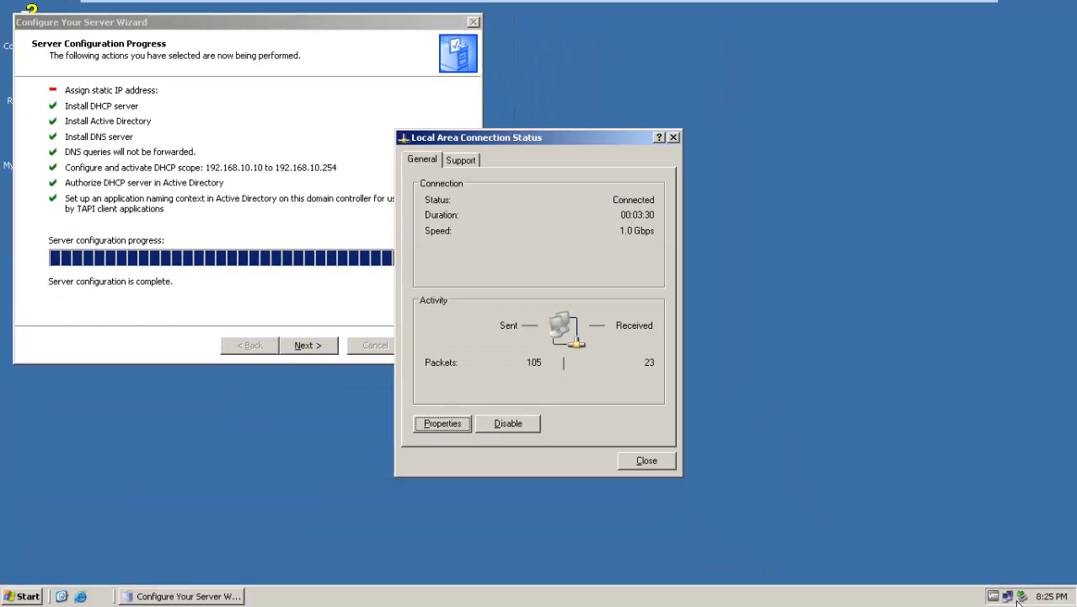
left_click(466, 430)
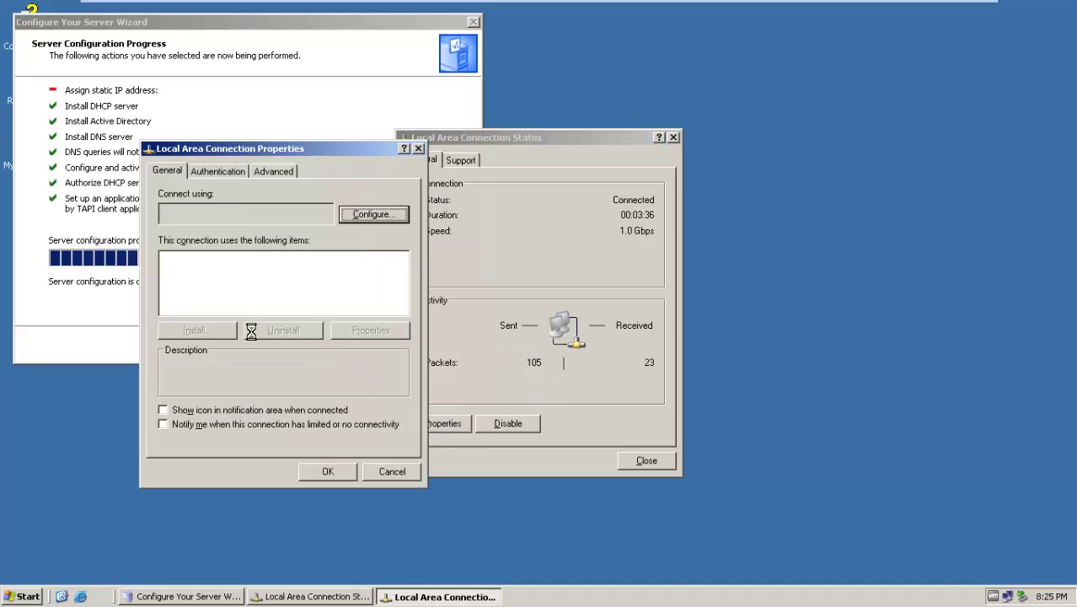
left_click(665, 467)
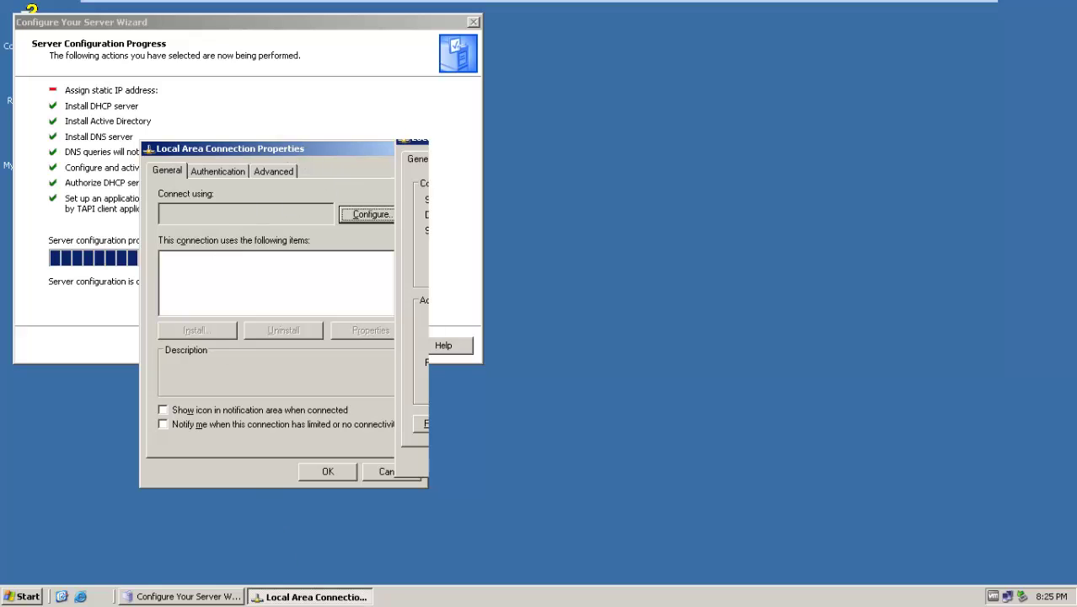
left_click(202, 598)
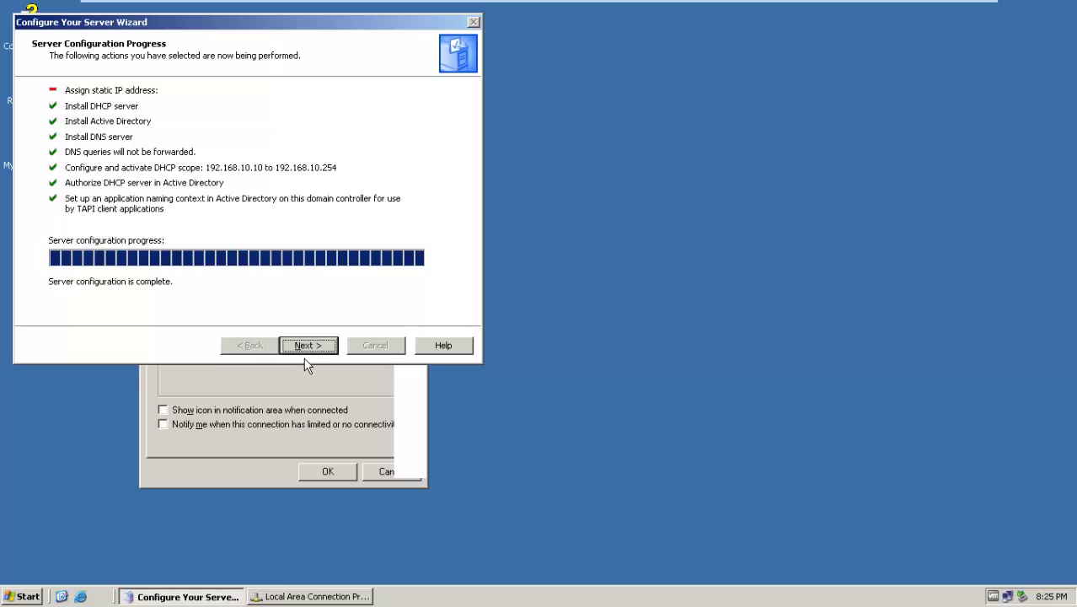
left_click(269, 461)
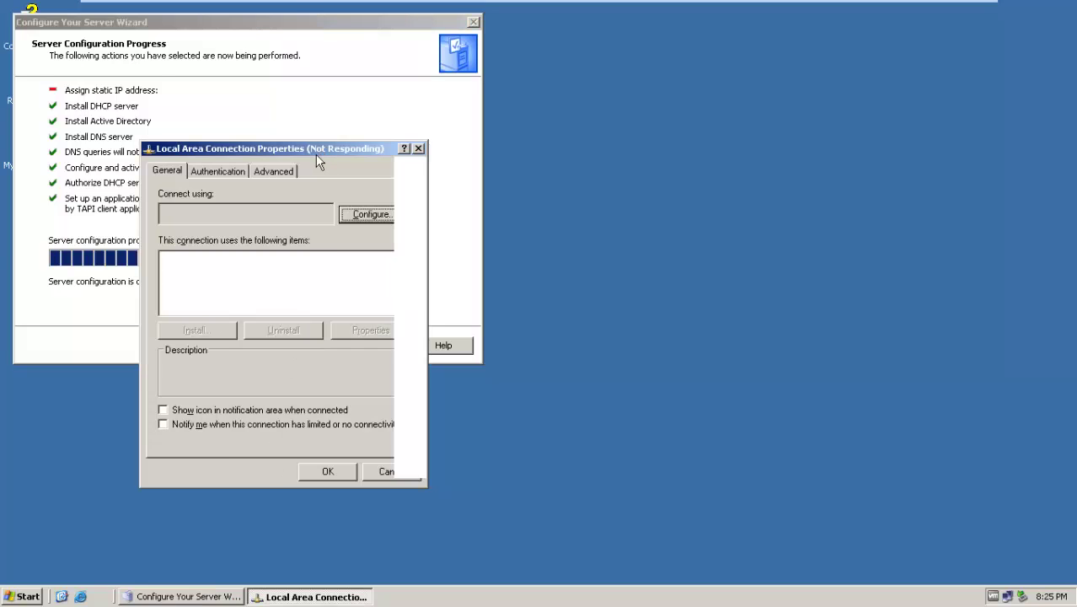
left_click_drag(318, 162, 666, 134)
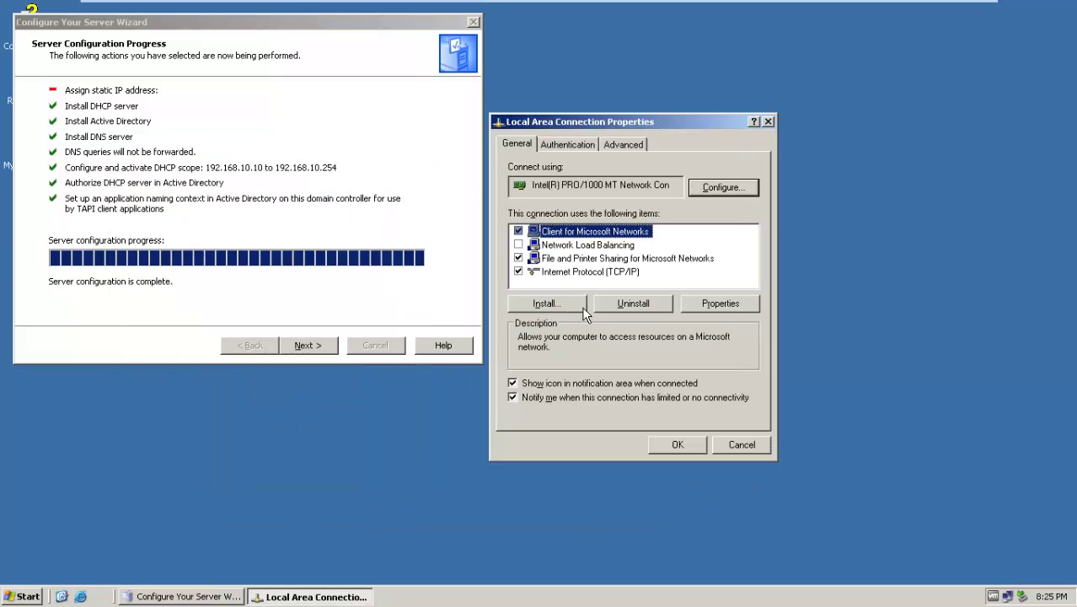
left_click(594, 271)
double_click(596, 273)
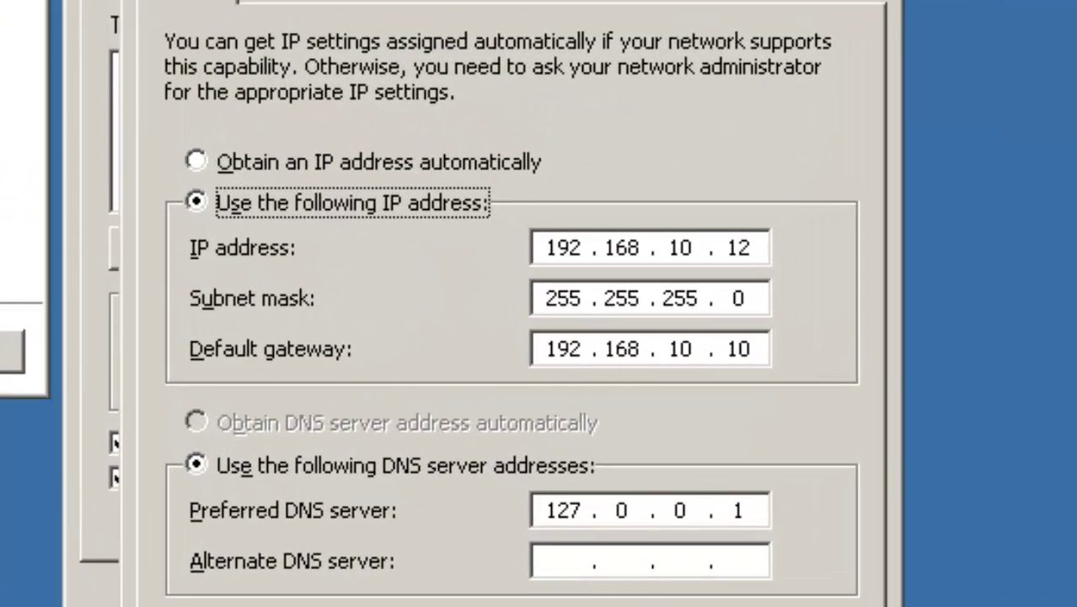
key("Escape")
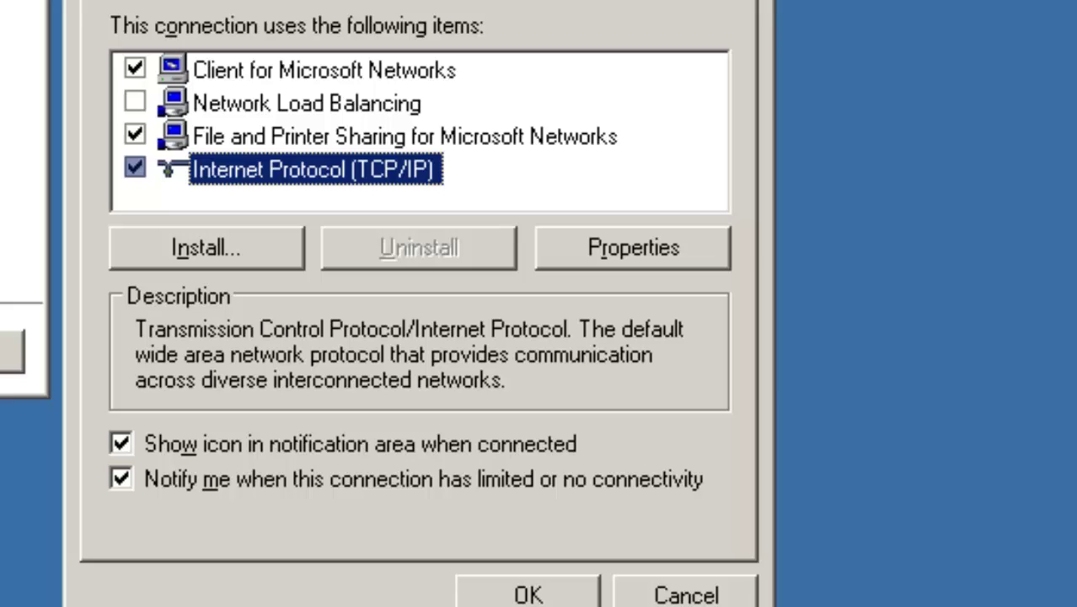
key("Escape")
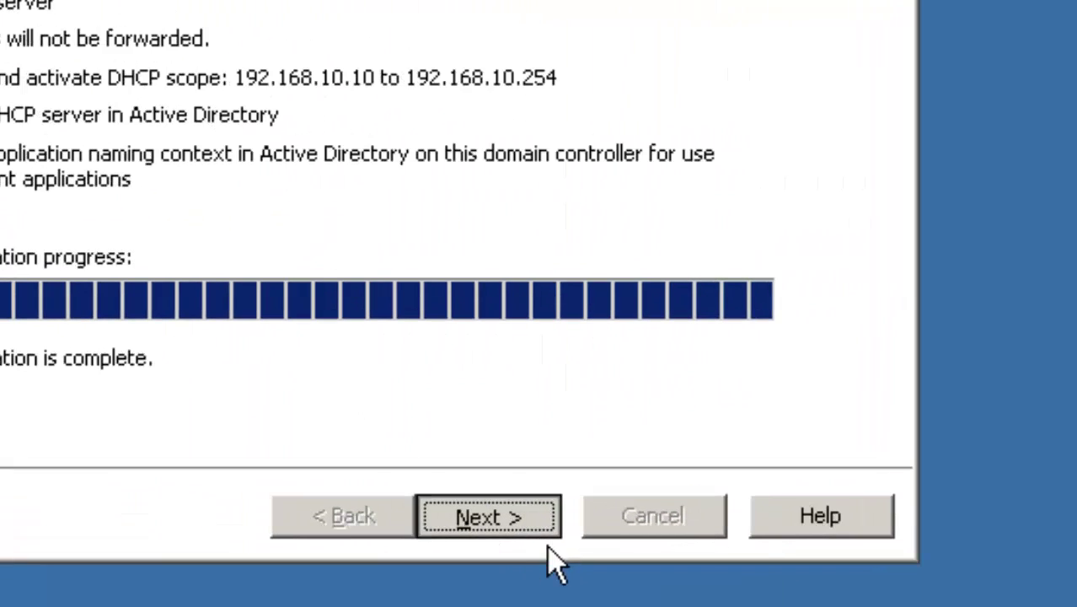
- Continue past the server configuration progress summary and finish the Configure Your Server Wizard
left_click(544, 533)
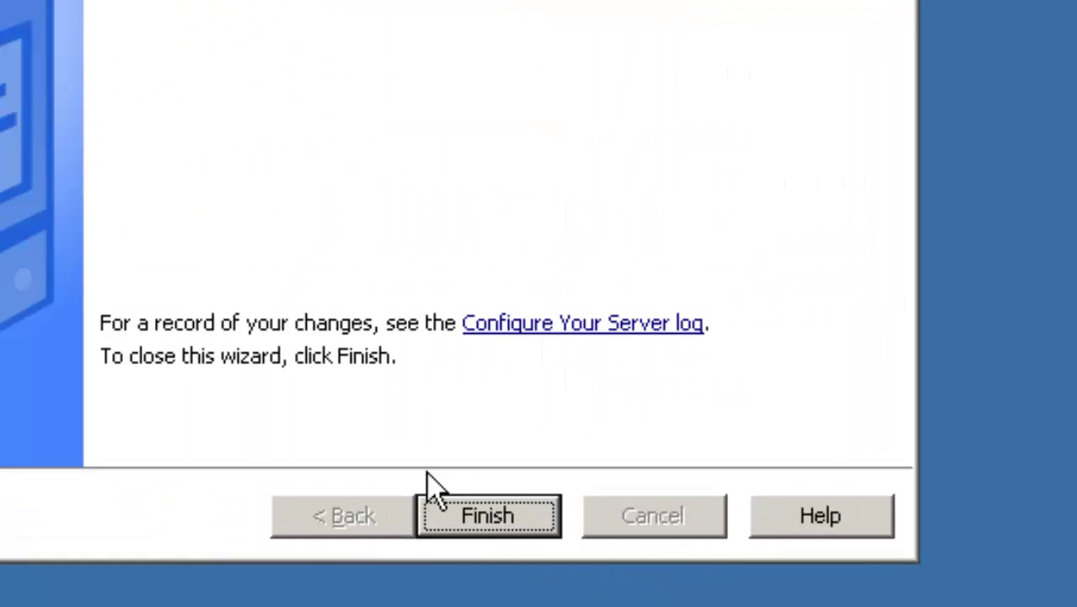
left_click(484, 536)
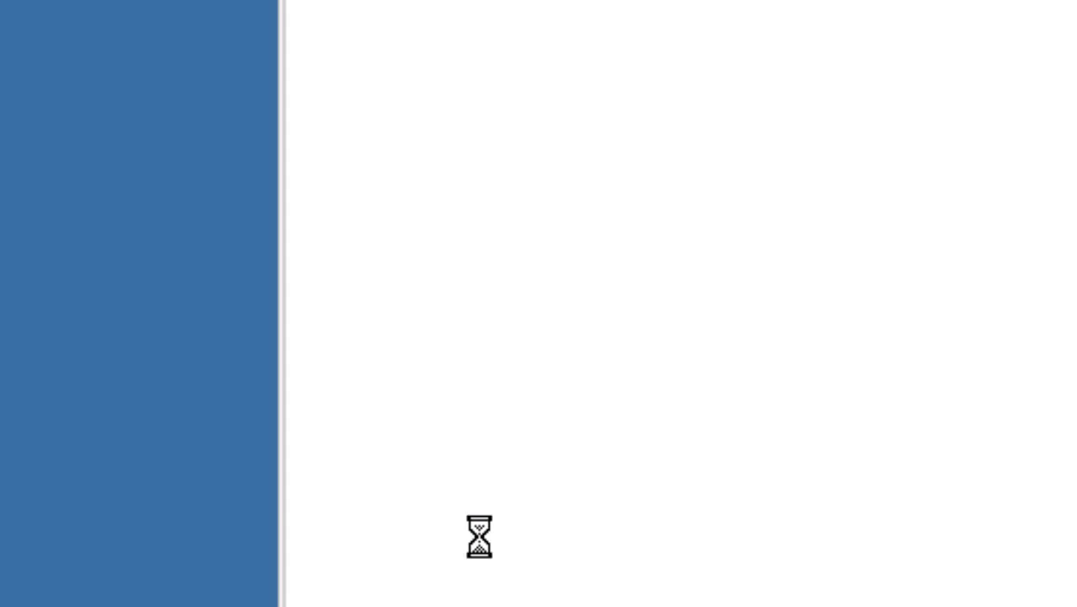
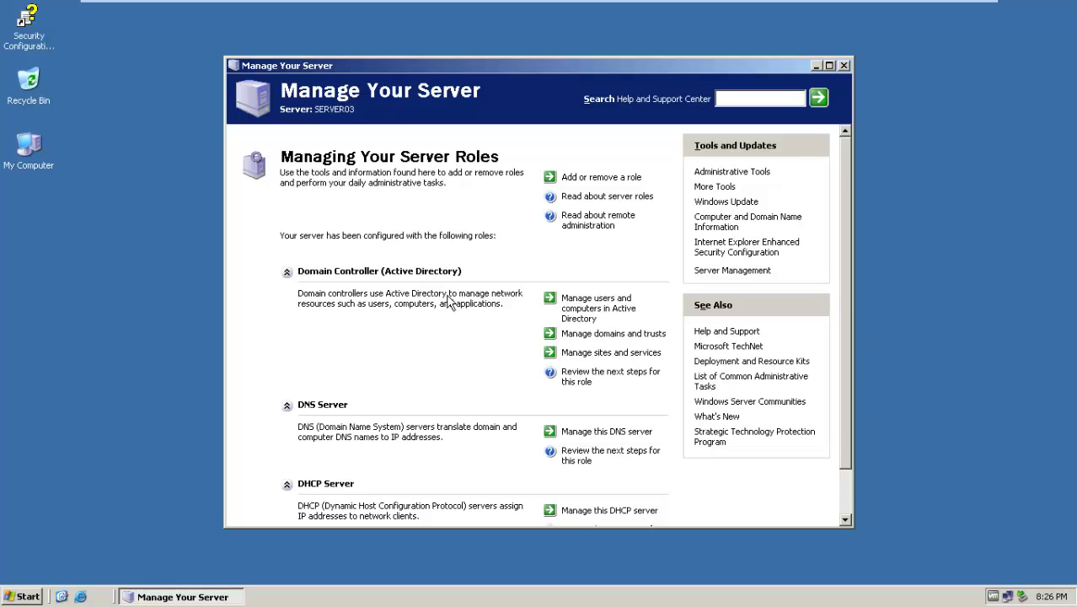
- Examine the roles configured on the server and their management options on the Manage Your Server page
scroll(420, 413, "down", 2)
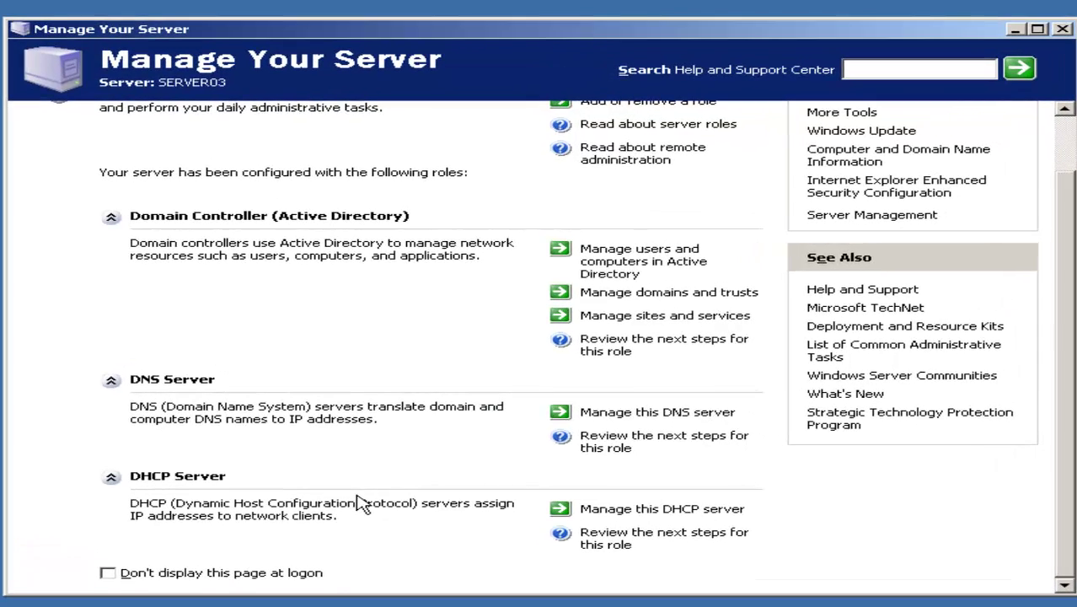
scroll(682, 481, "up", 2)
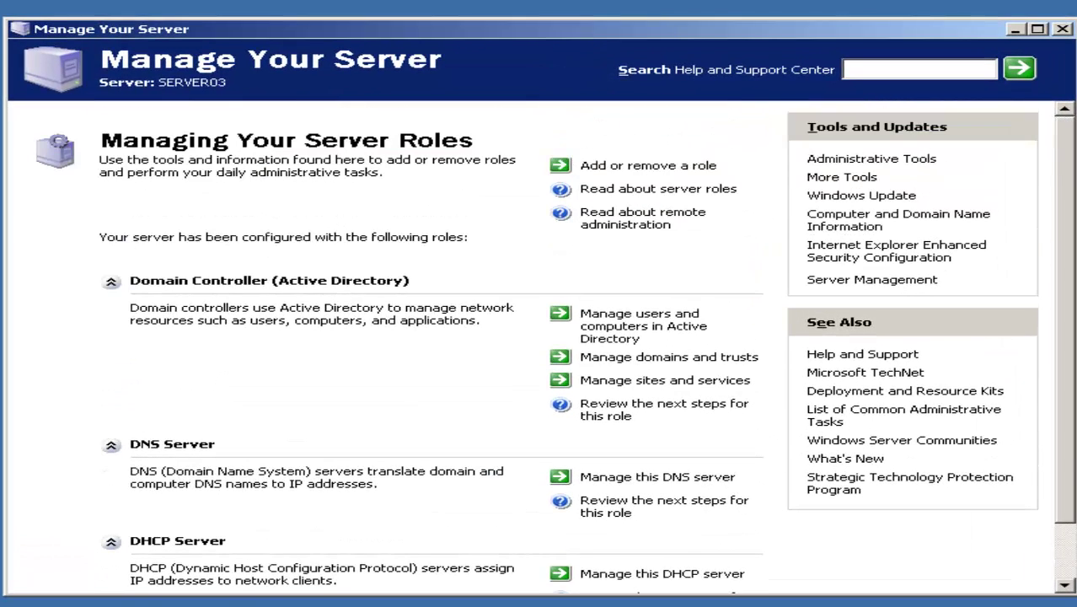
scroll(1064, 431, "down", 2)
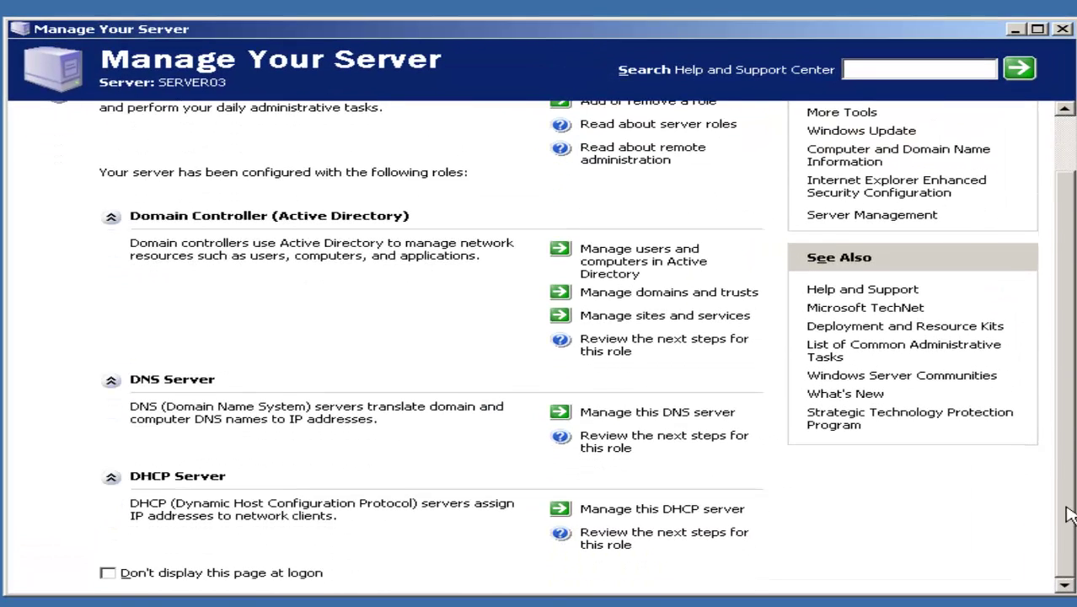
scroll(764, 480, "up", 2)
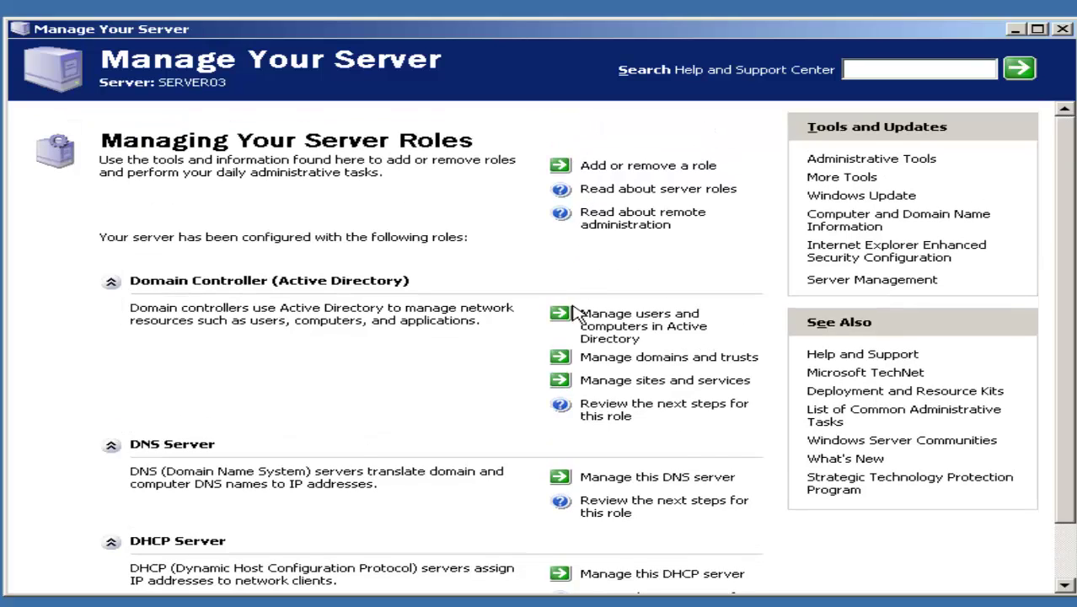
scroll(758, 329, "down", 2)
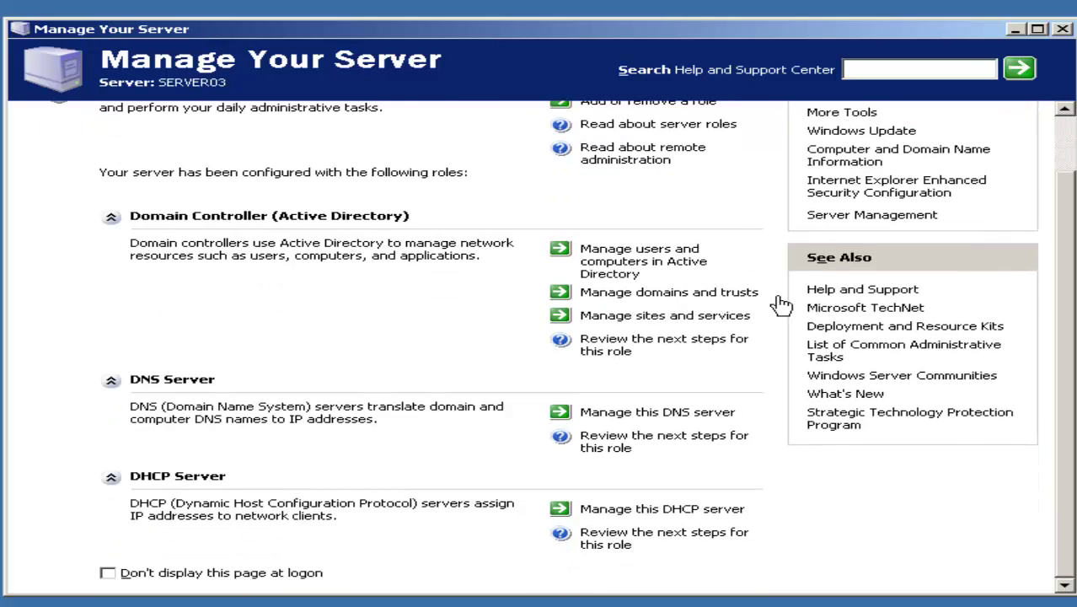
- Open DNS server management and review the configuration actions in SERVER03's Configure a DNS Server Wizard, then cancel it
left_click(682, 421)
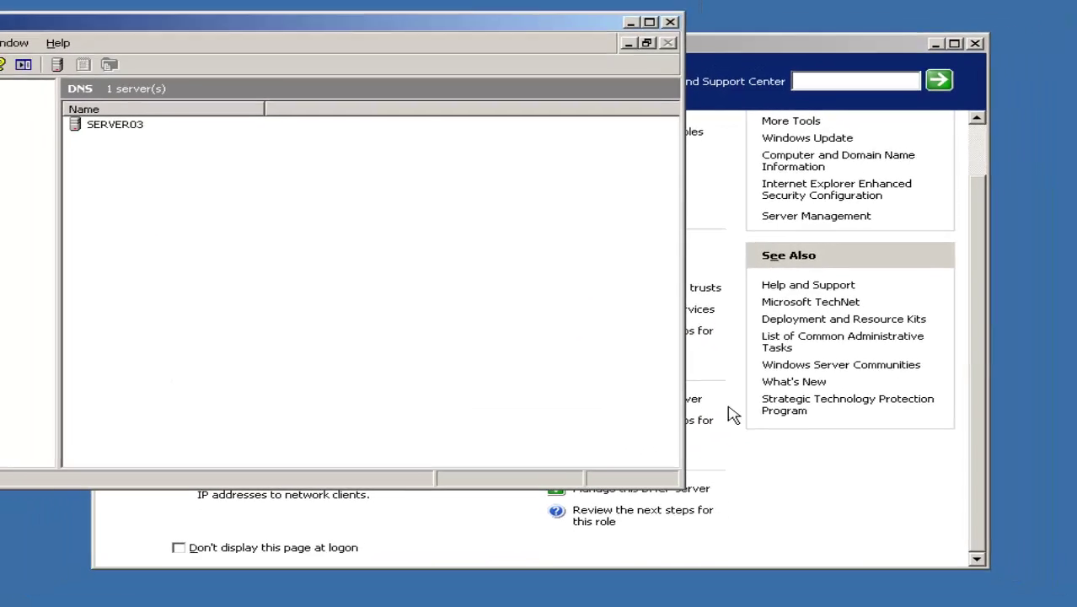
double_click(59, 114)
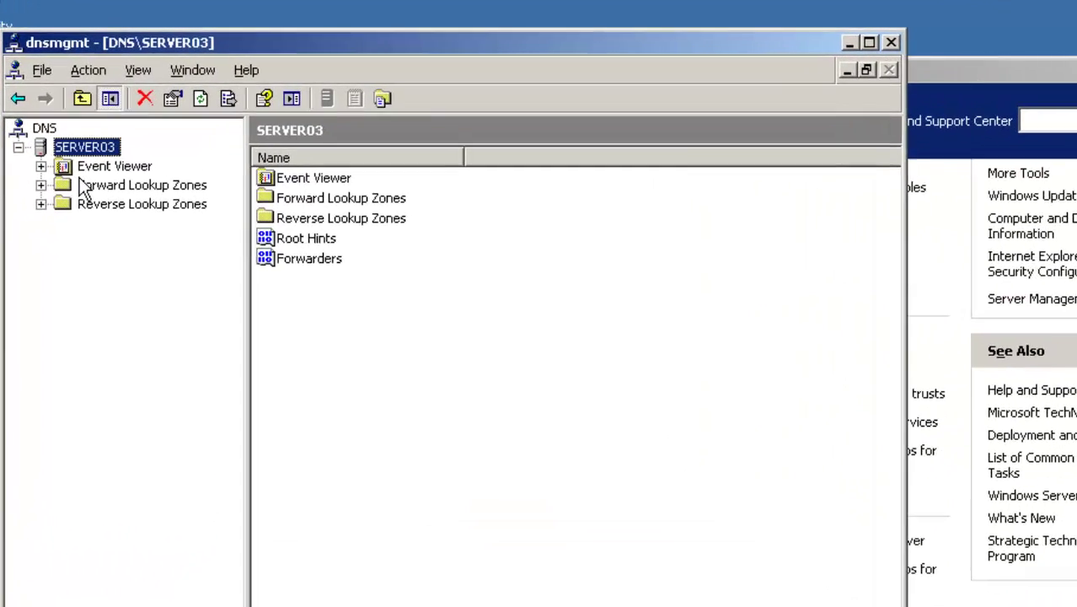
right_click(64, 173)
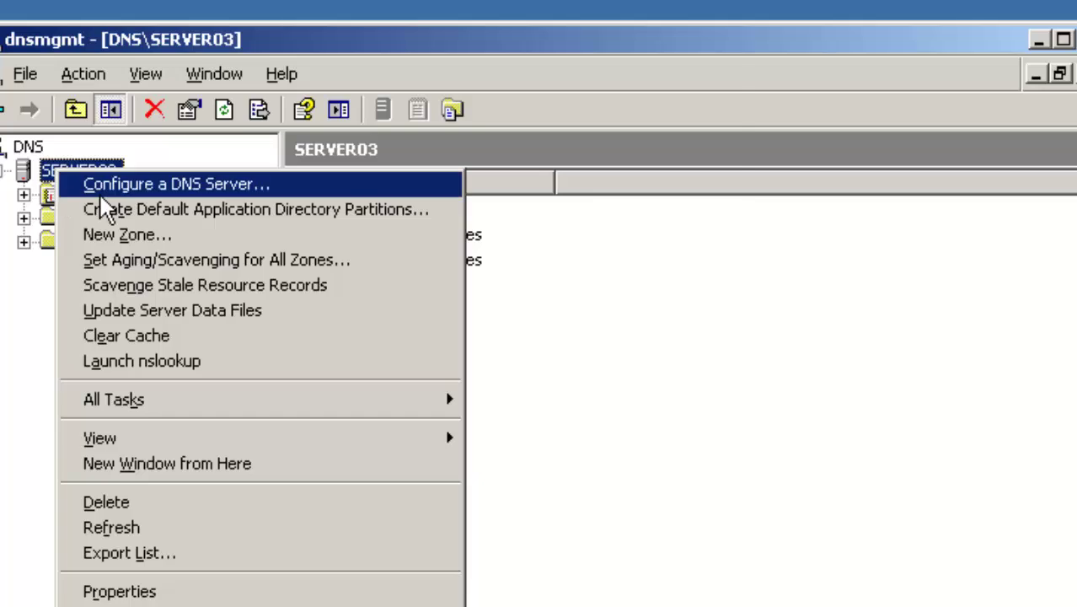
left_click(99, 193)
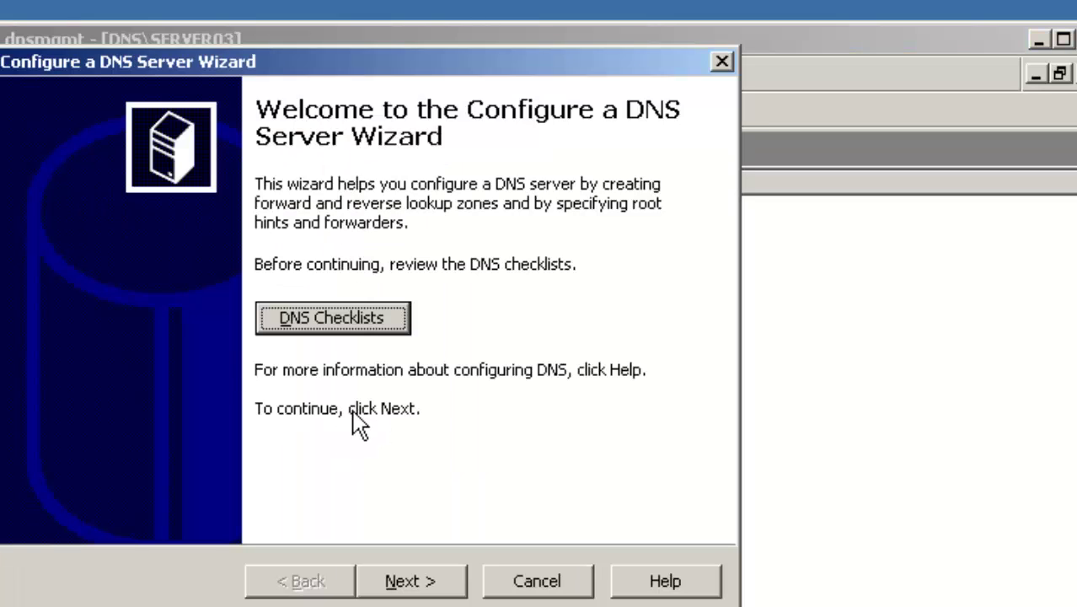
left_click(439, 583)
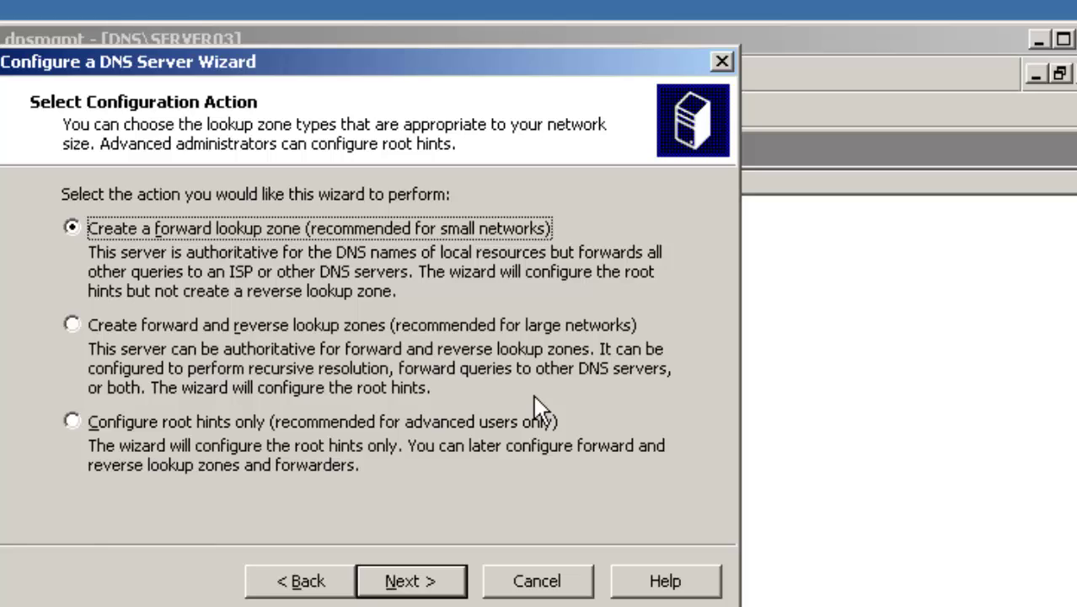
left_click(550, 595)
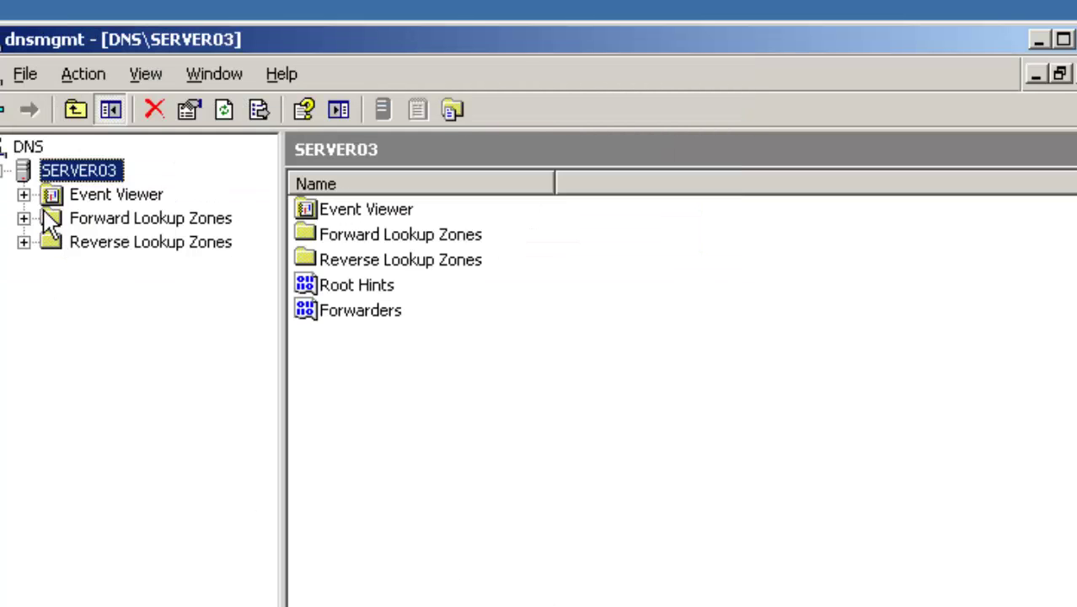
- Look at the Event Viewer node under SERVER03 and close the DNS console
left_click(23, 194)
left_click(23, 194)
key("alt+F4")
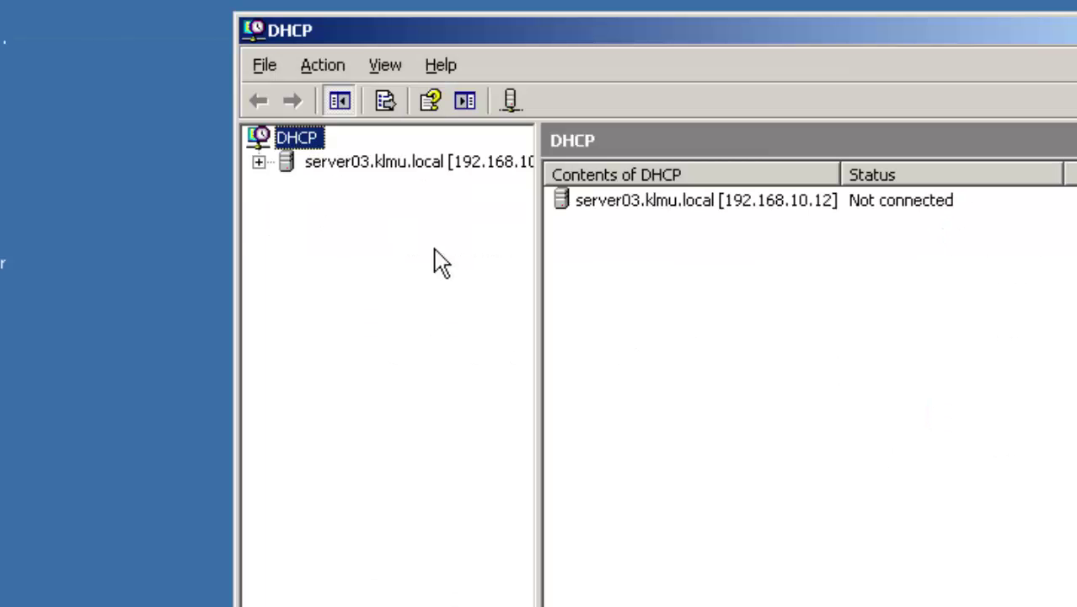
- Examine the address pool, address leases, reservations and scope options of the 192.168.10.0 scope on the DHCP server
left_click(260, 162)
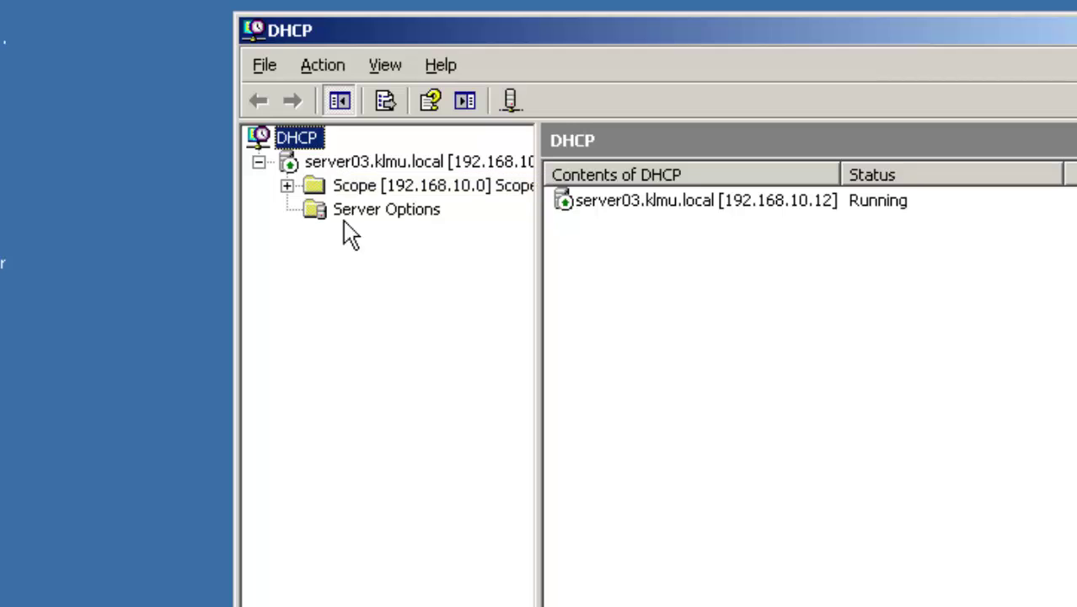
left_click(286, 186)
left_click(390, 213)
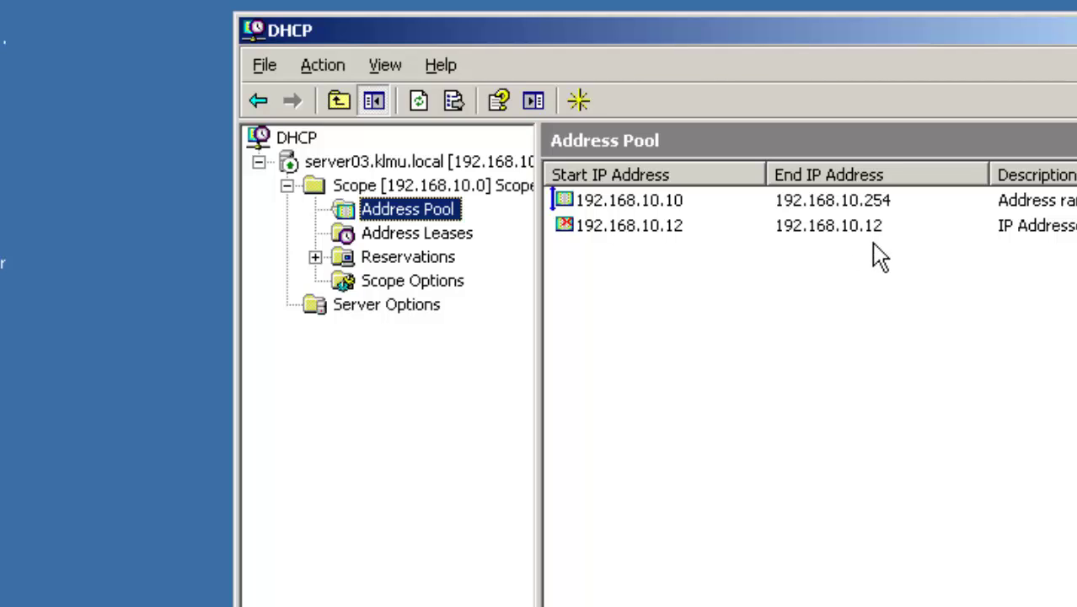
left_click(581, 233)
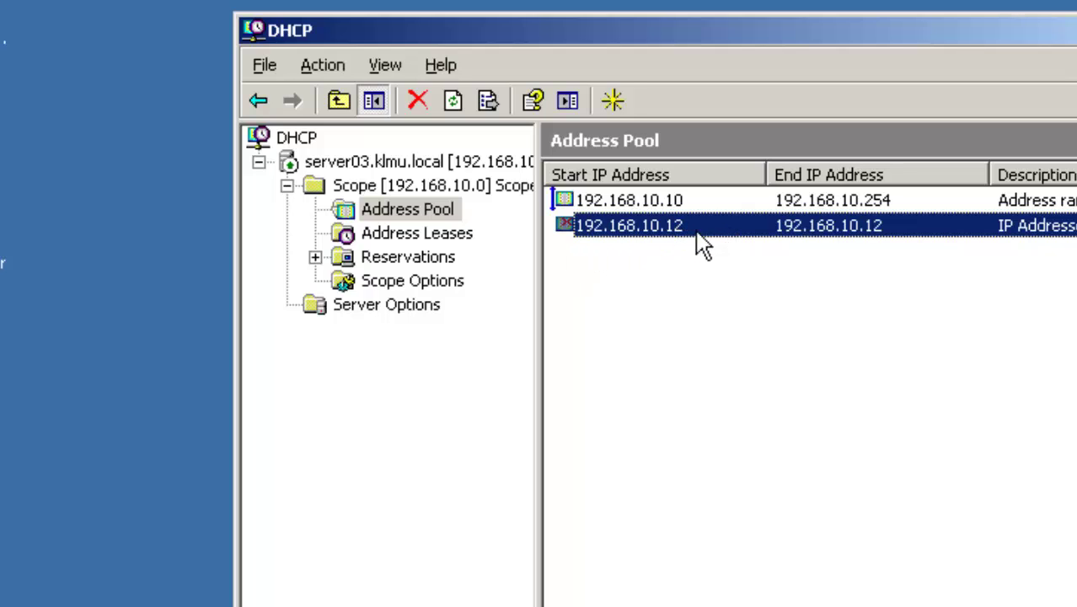
left_click(474, 235)
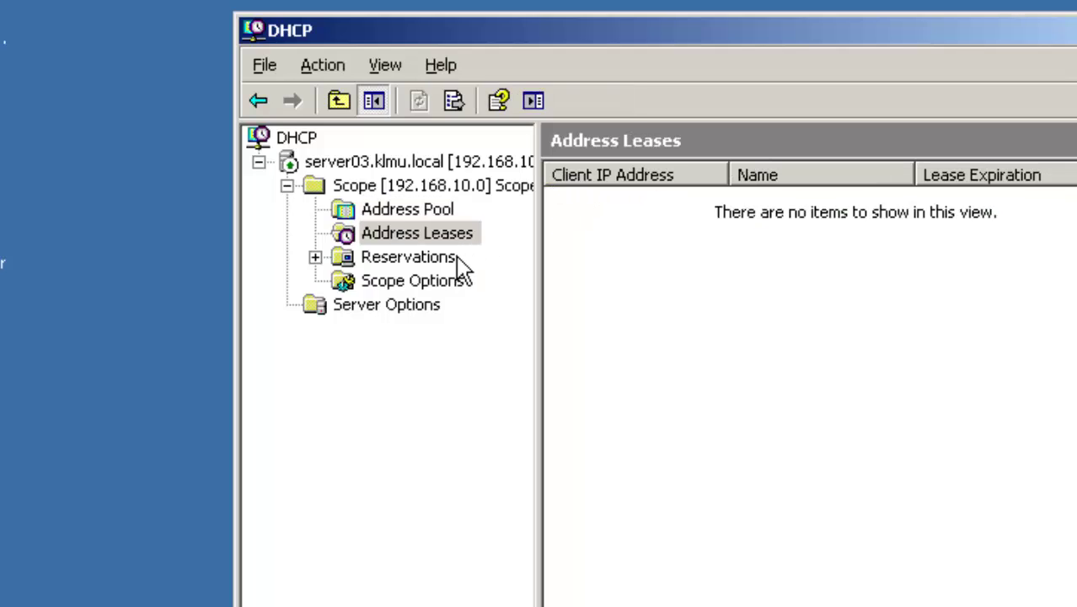
left_click(460, 258)
left_click(445, 281)
left_click(444, 258)
left_click(447, 234)
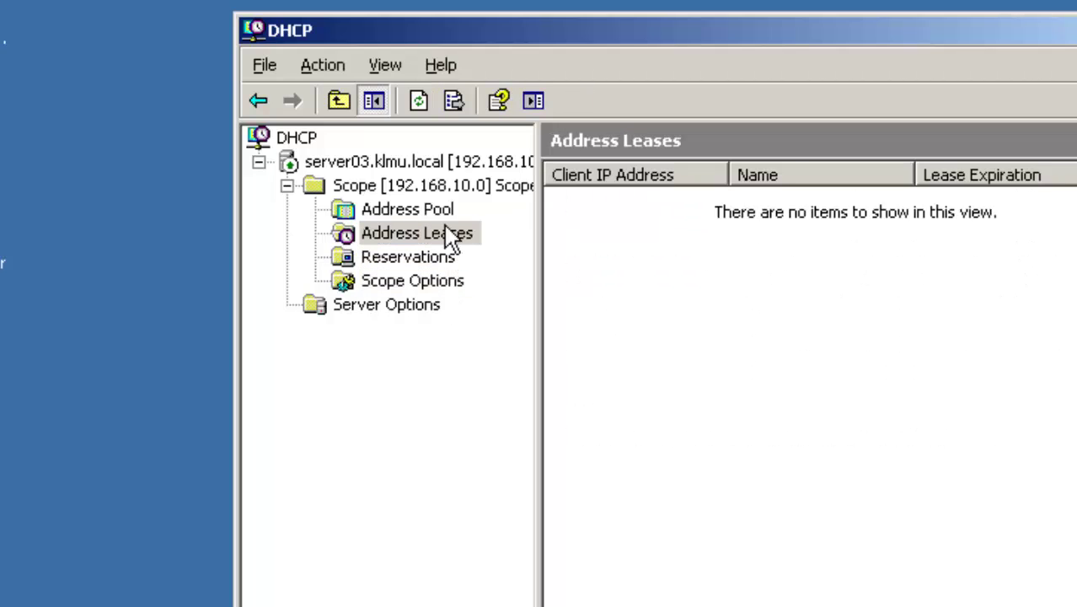
left_click(439, 210)
left_click(287, 185)
right_click(386, 189)
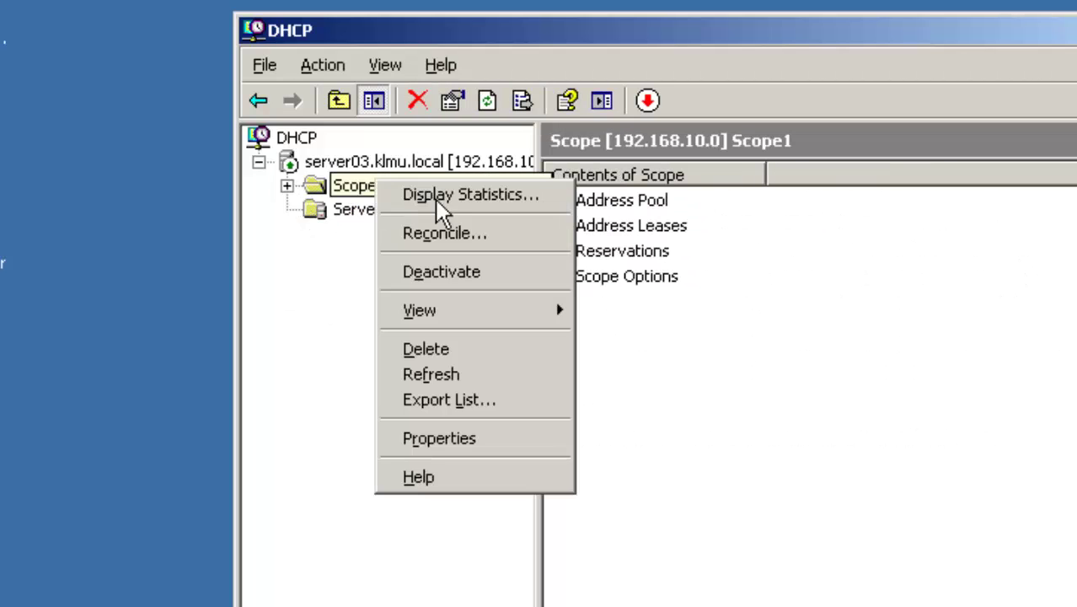
left_click(287, 186)
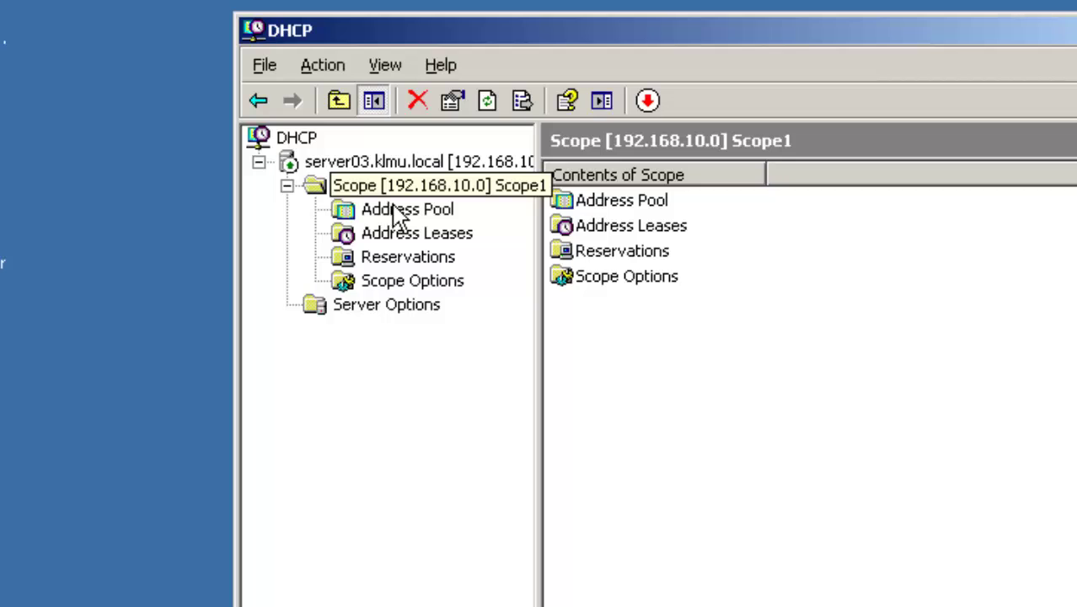
- Set Scope1's start IP address to 192.168.10.100 and its end IP address to 192.168.10.150 in the scope properties
right_click(381, 191)
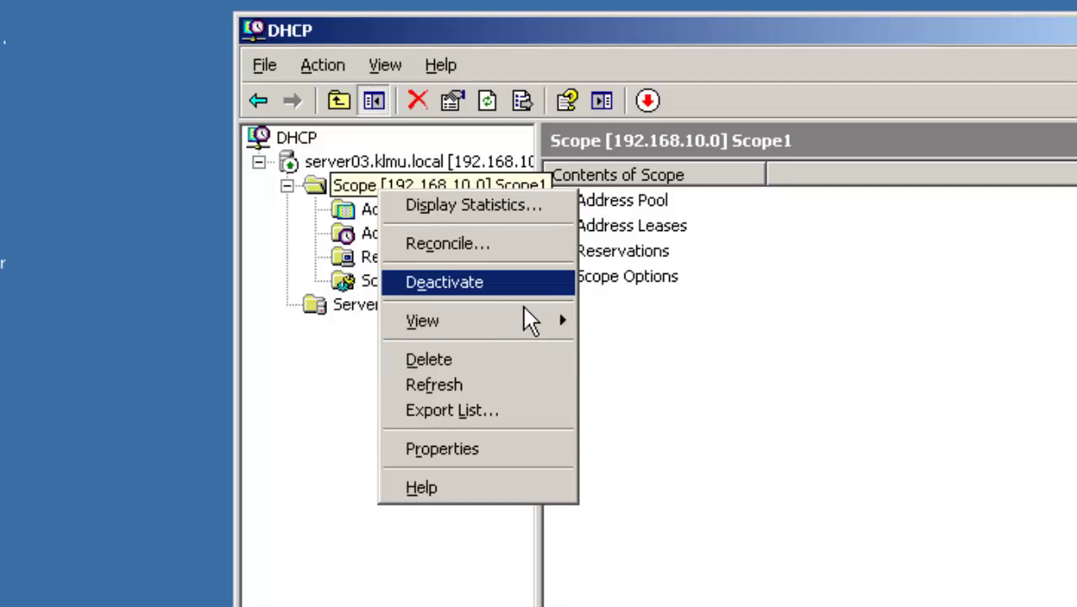
left_click(484, 450)
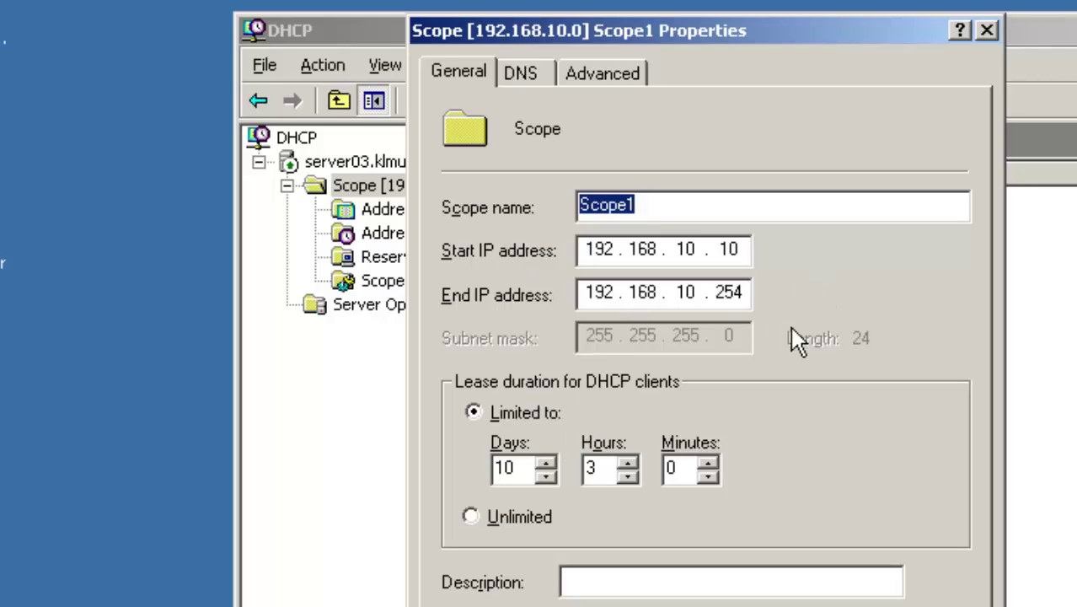
double_click(732, 258)
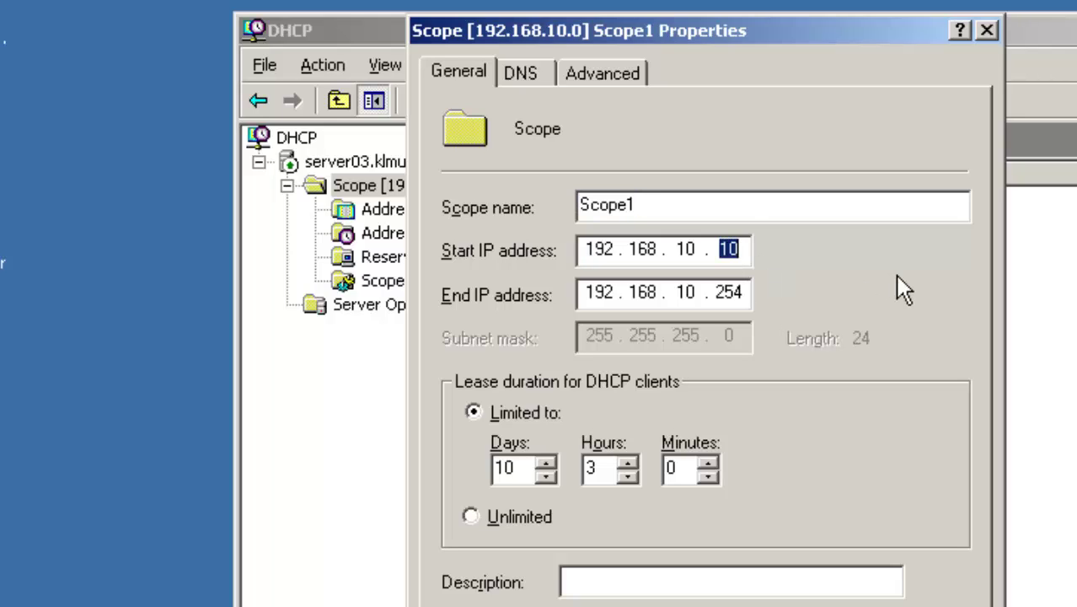
type("100")
left_click_drag(725, 293, 759, 302)
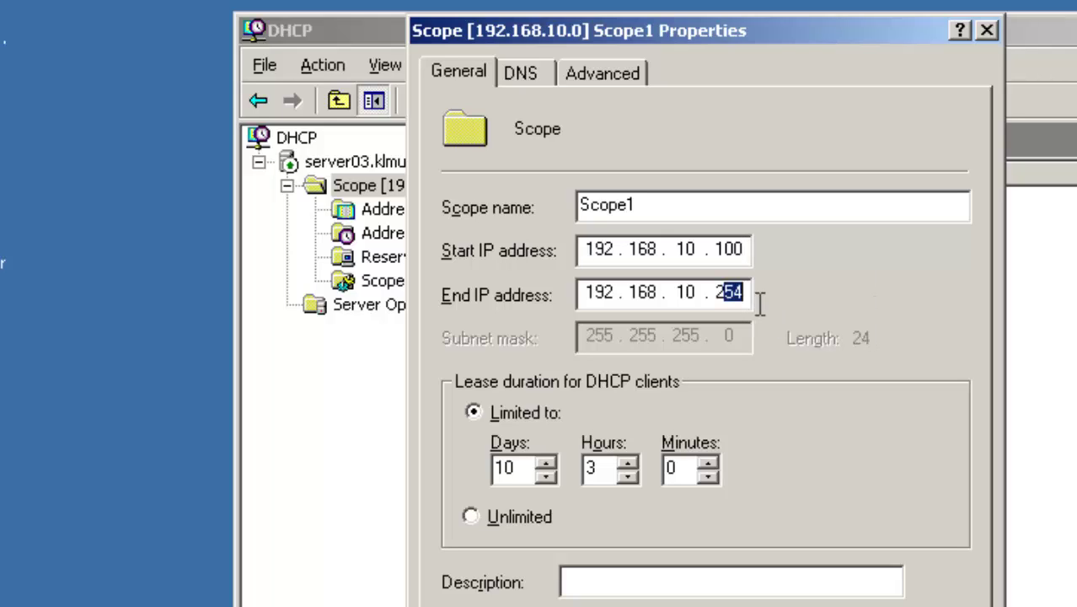
key("BackSpace")
key("BackSpace")
type("1")
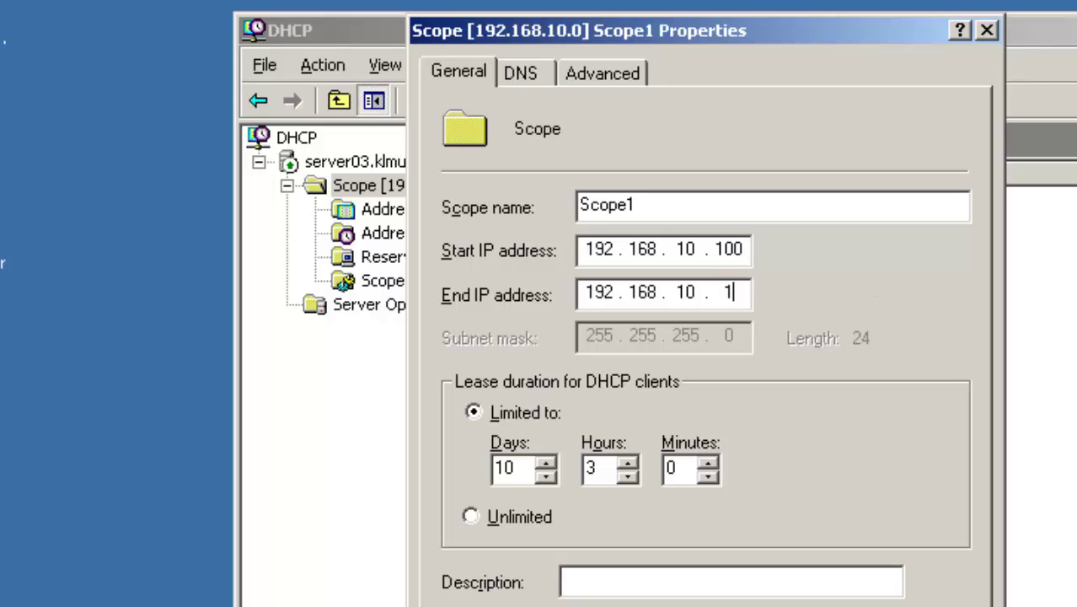
type("50")
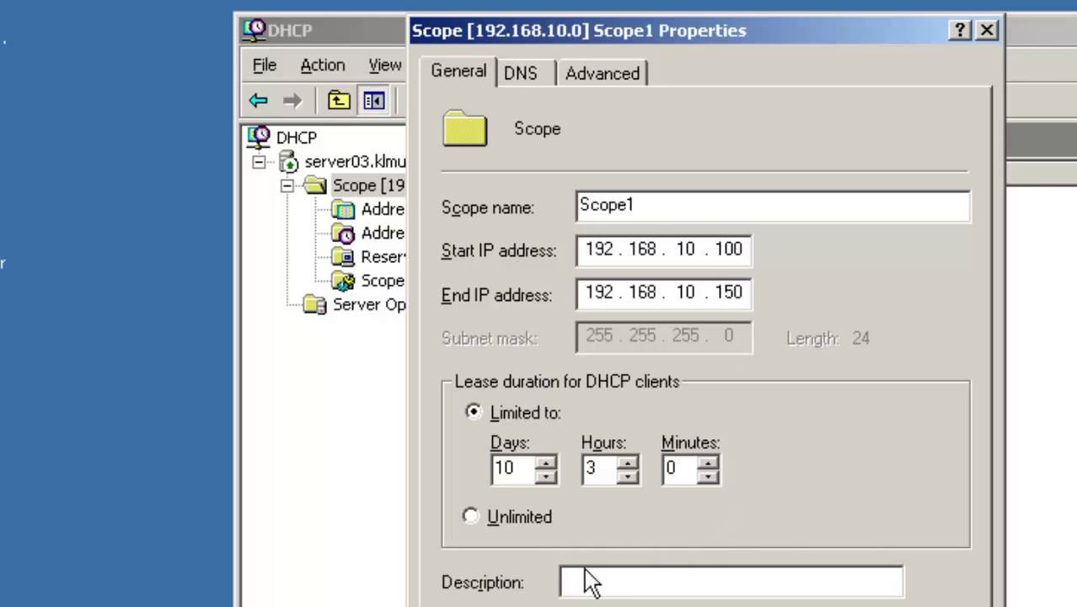
- Check Scope1's DNS dynamic update settings and confirm the scope properties
left_click(549, 81)
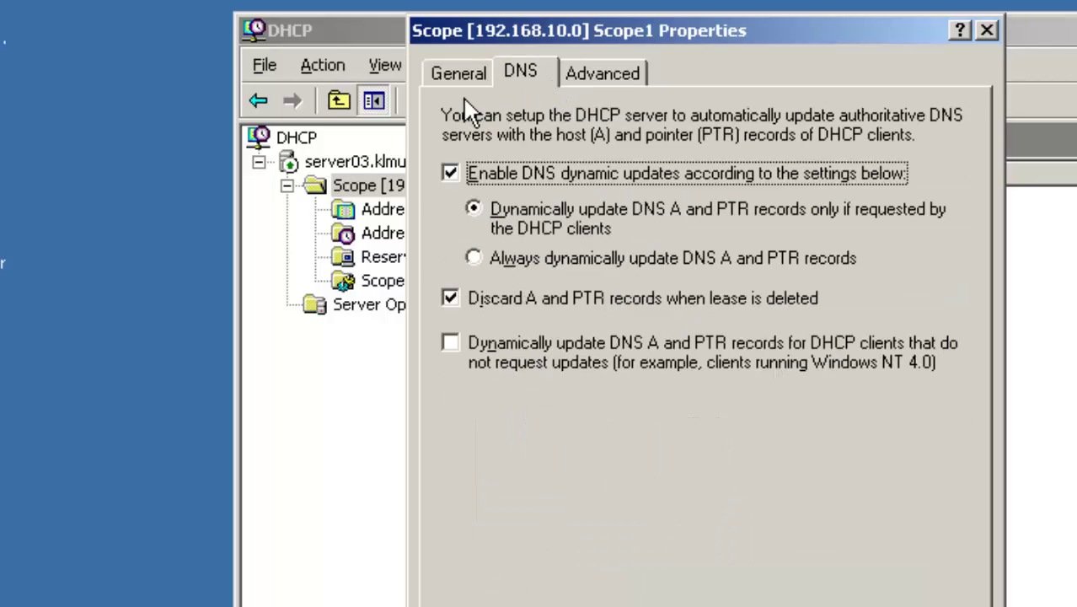
key("ctrl+shift+Tab")
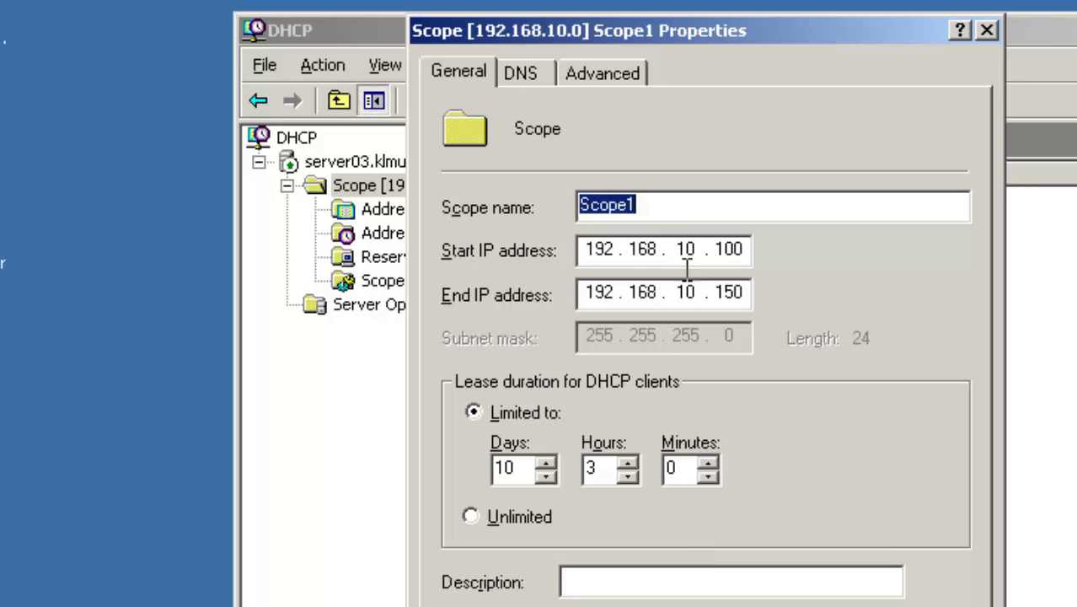
left_click(792, 606)
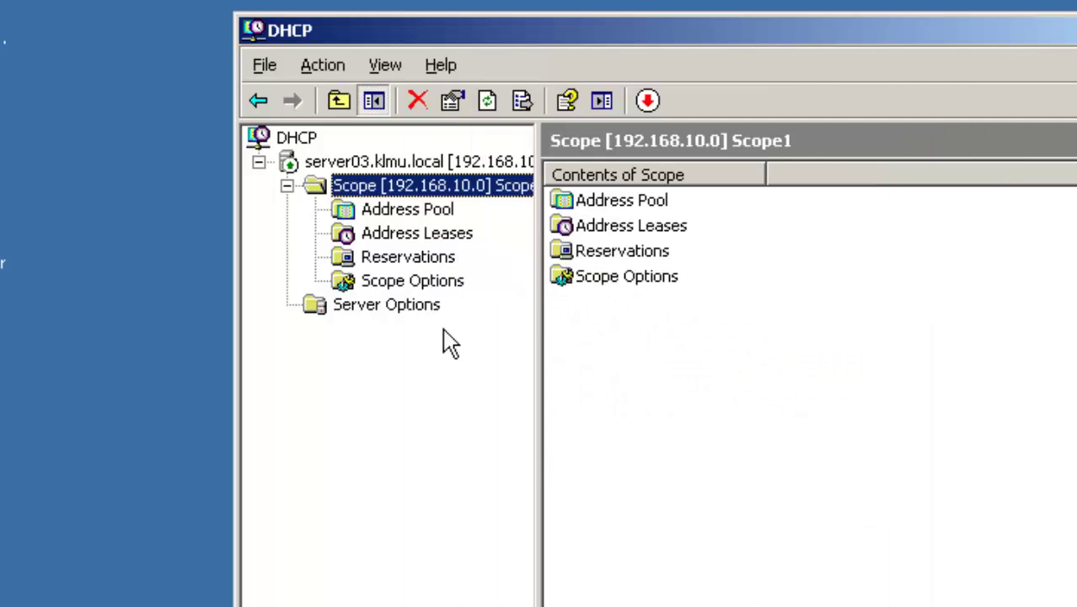
- Check Scope1's address pool, refresh the scope and look through the commands offered for the pool and scope
left_click(445, 217)
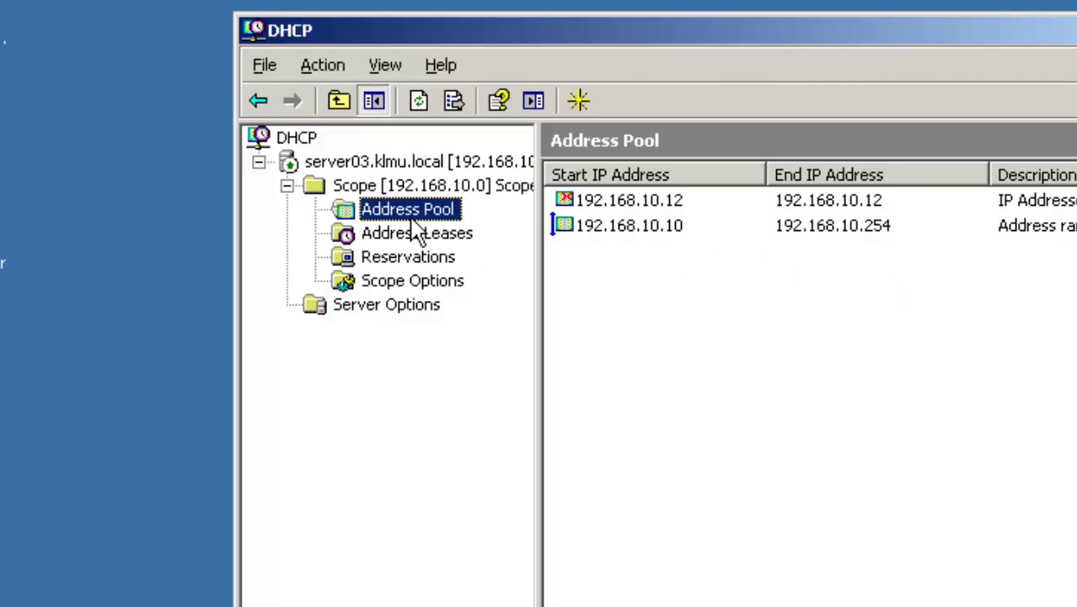
left_click(403, 187)
right_click(396, 186)
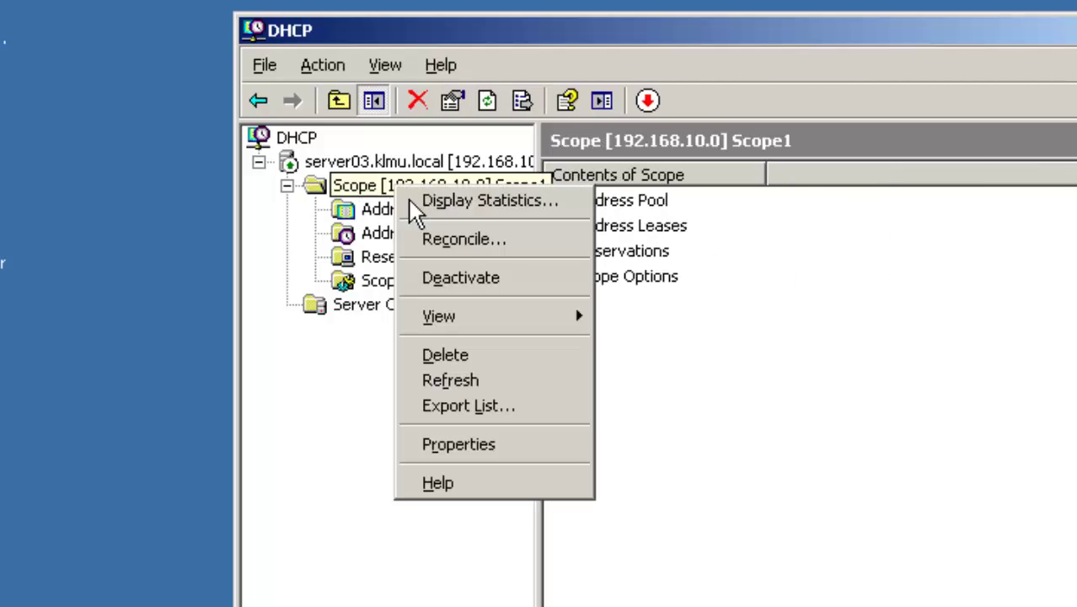
left_click(522, 390)
right_click(428, 215)
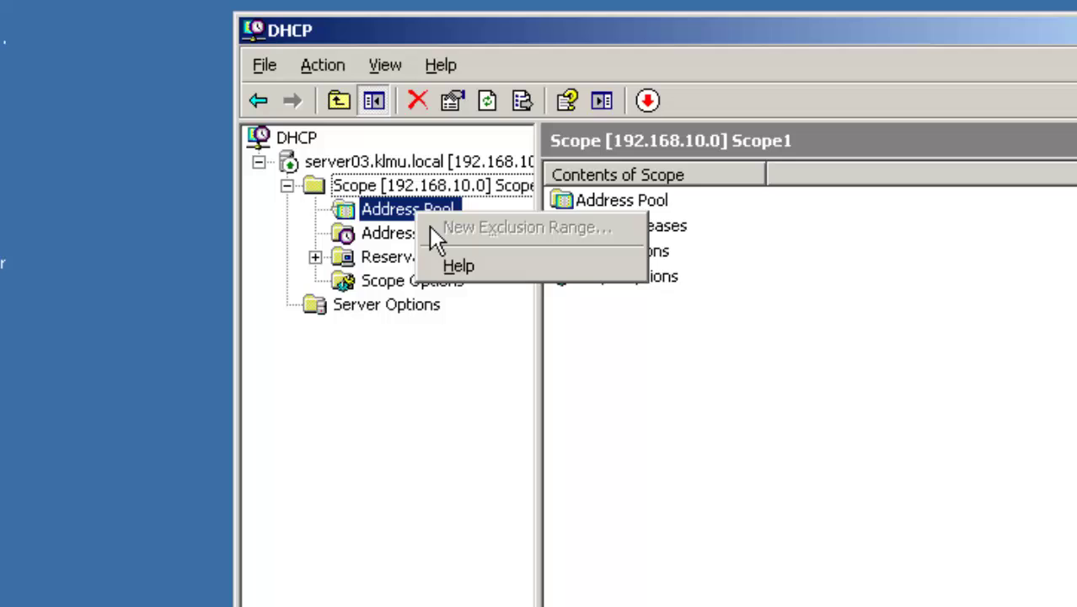
key("Escape")
right_click(395, 190)
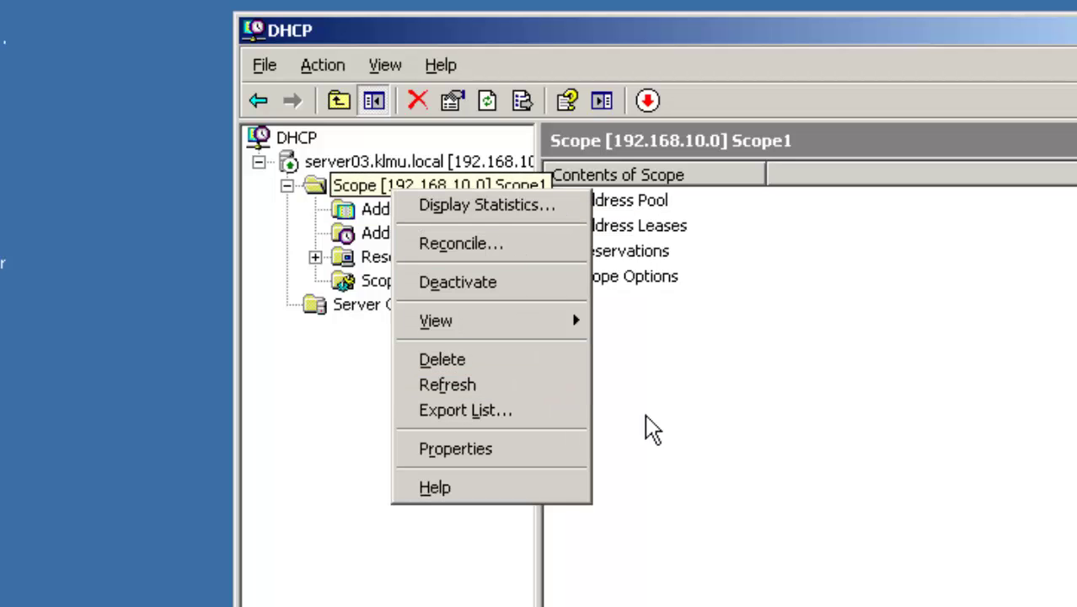
- Refresh the server03.klmu.local DHCP server and check the address range and exclusion in the scope's address pool
right_click(337, 166)
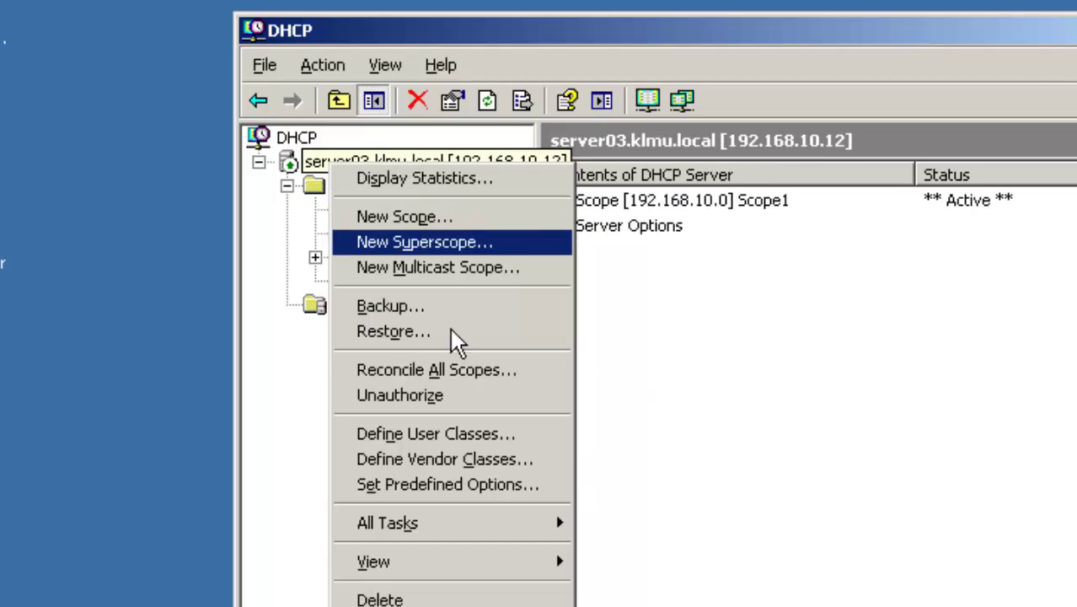
left_click(396, 606)
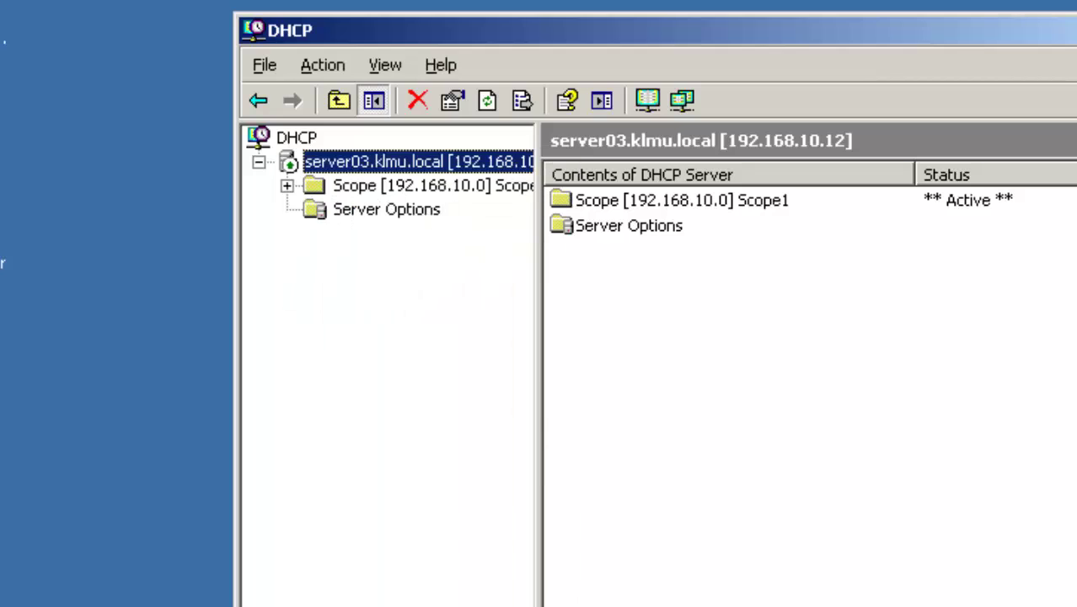
left_click(287, 185)
left_click(411, 212)
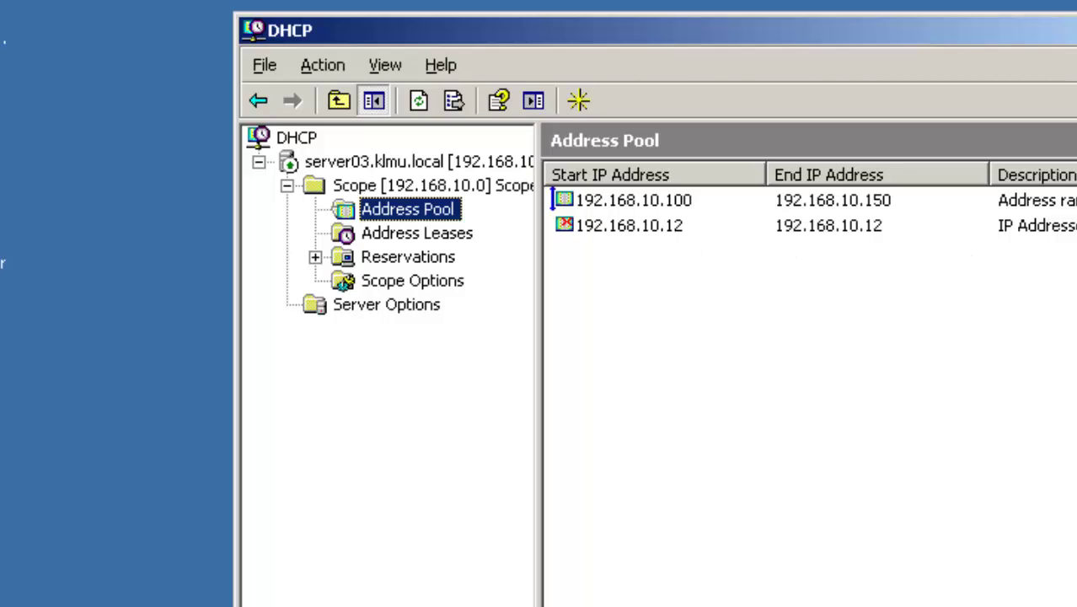
scroll(808, 371, "right", 3)
scroll(808, 370, "left", 3)
- Review the DHCP reservations, scope options and server options, and close the DHCP console
left_click(377, 260)
left_click(385, 285)
left_click(421, 261)
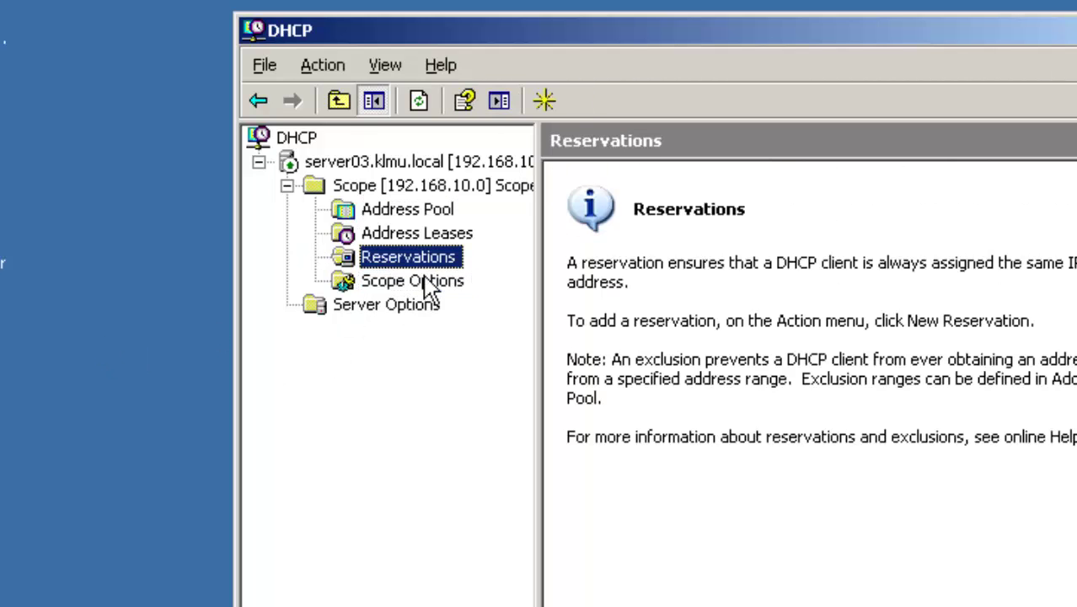
key("Down")
key("Down")
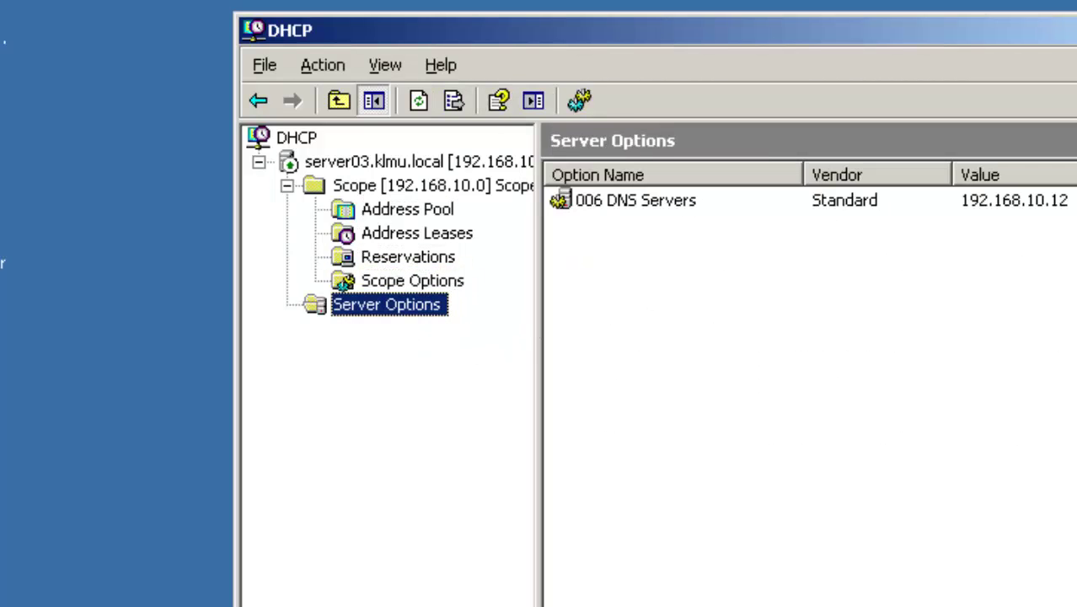
key("alt+F4")
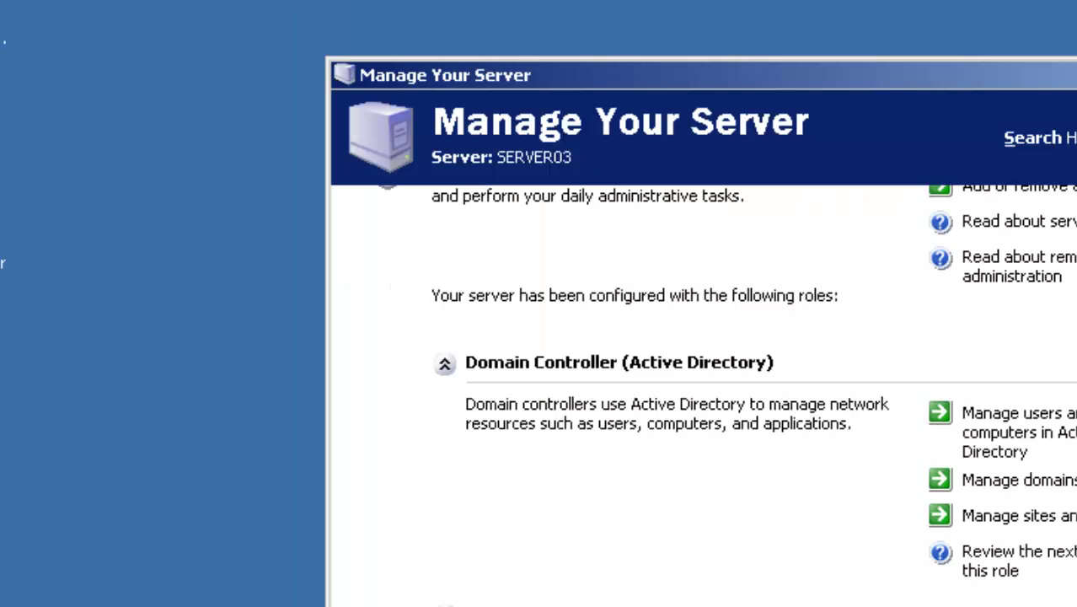
- Open the Internet Protocol (TCP/IP) properties of the Local Area Connection
key("super")
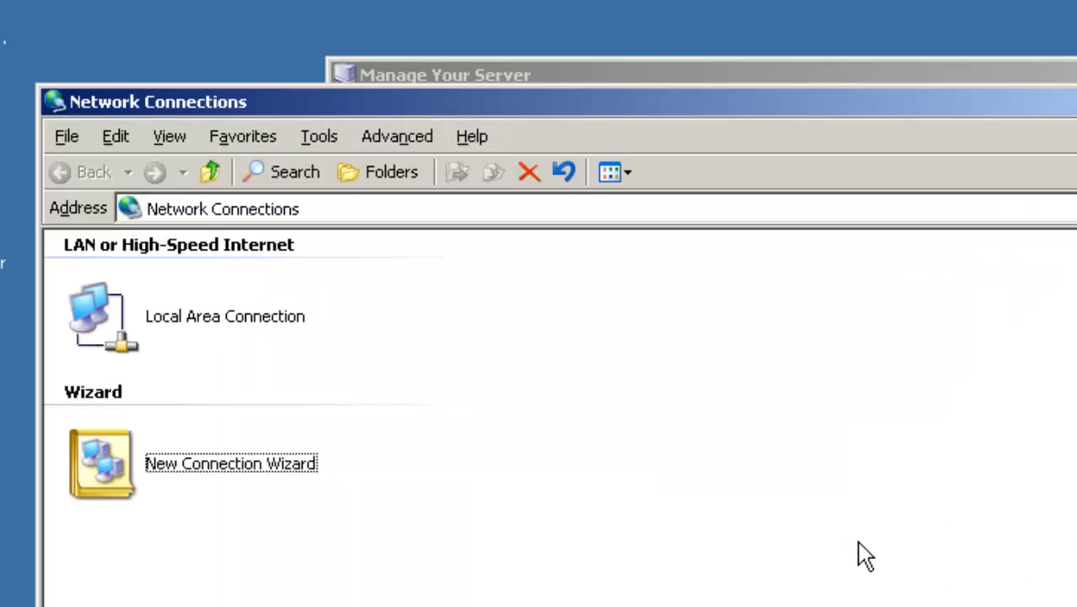
double_click(288, 335)
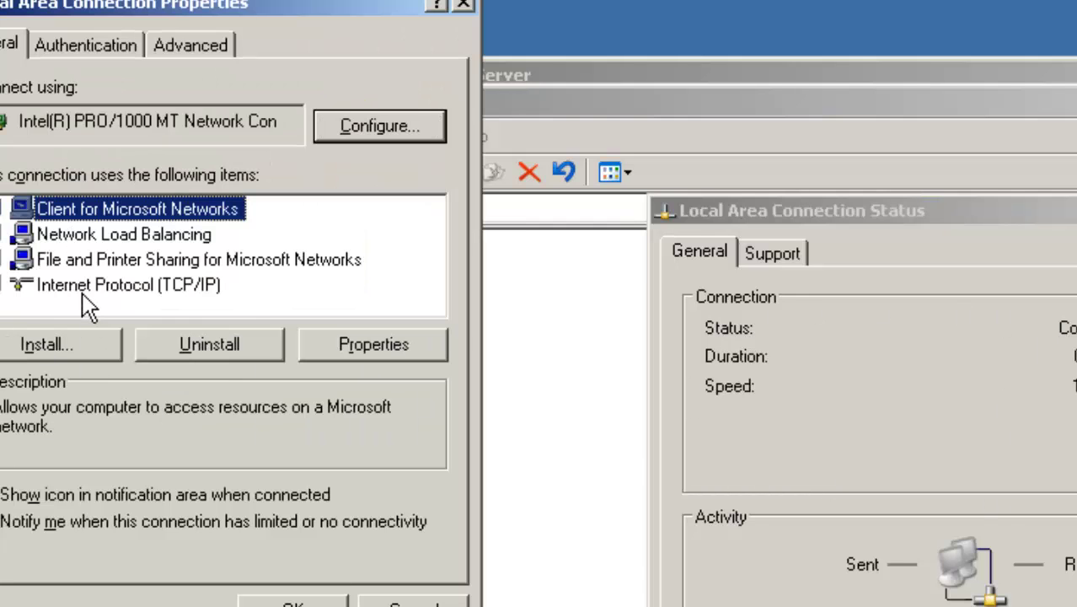
left_click(87, 288)
left_click(353, 355)
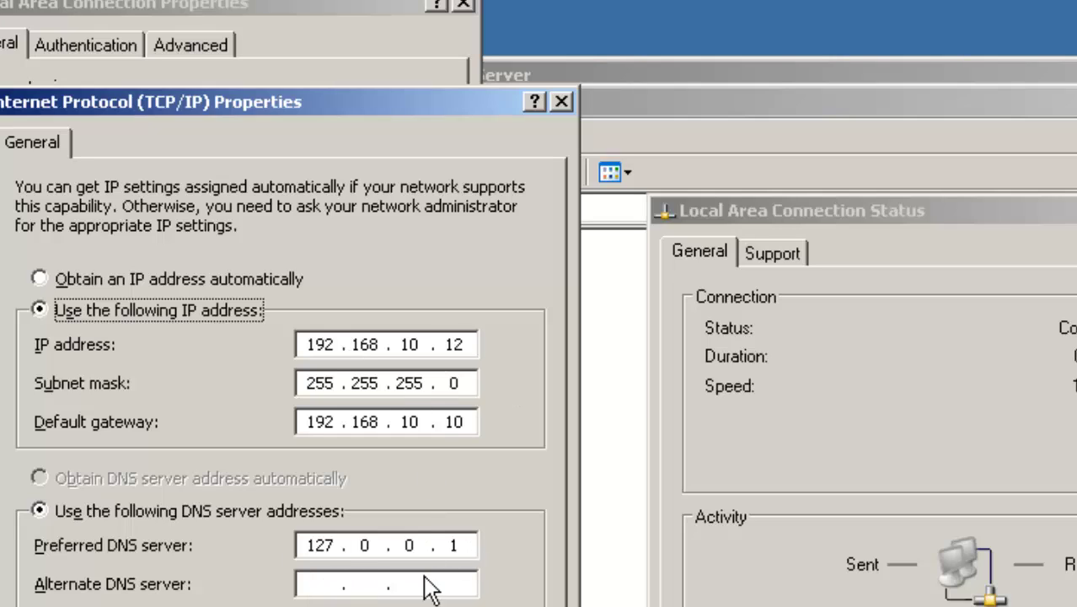
- Set the preferred DNS server of the Local Area Connection to 192.168.10.12
left_click(327, 586)
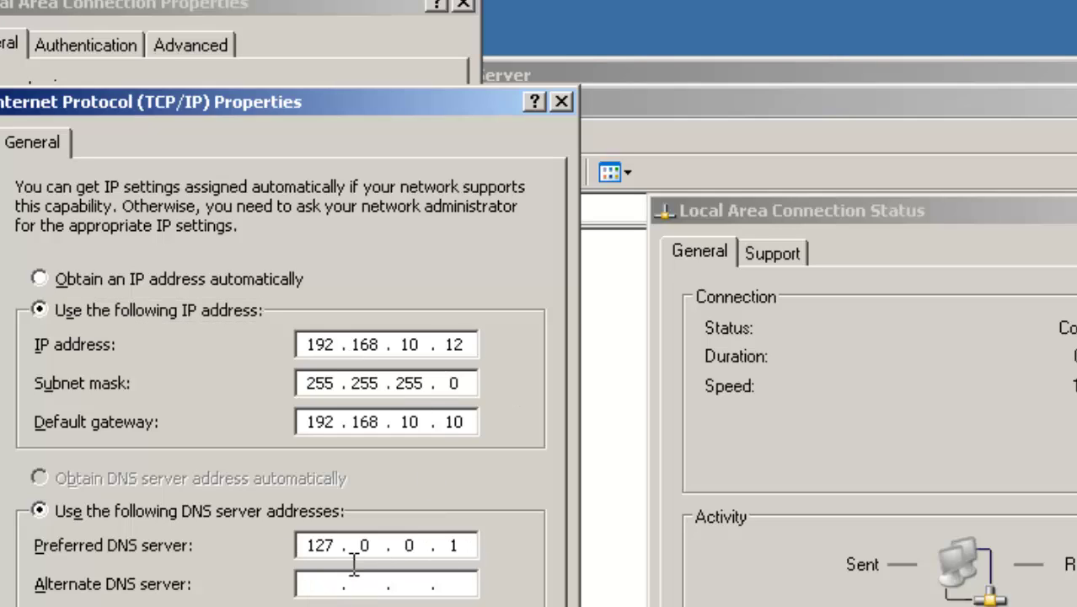
left_click_drag(337, 546, 250, 570)
type("192.")
type("168.")
type("10.")
type("121")
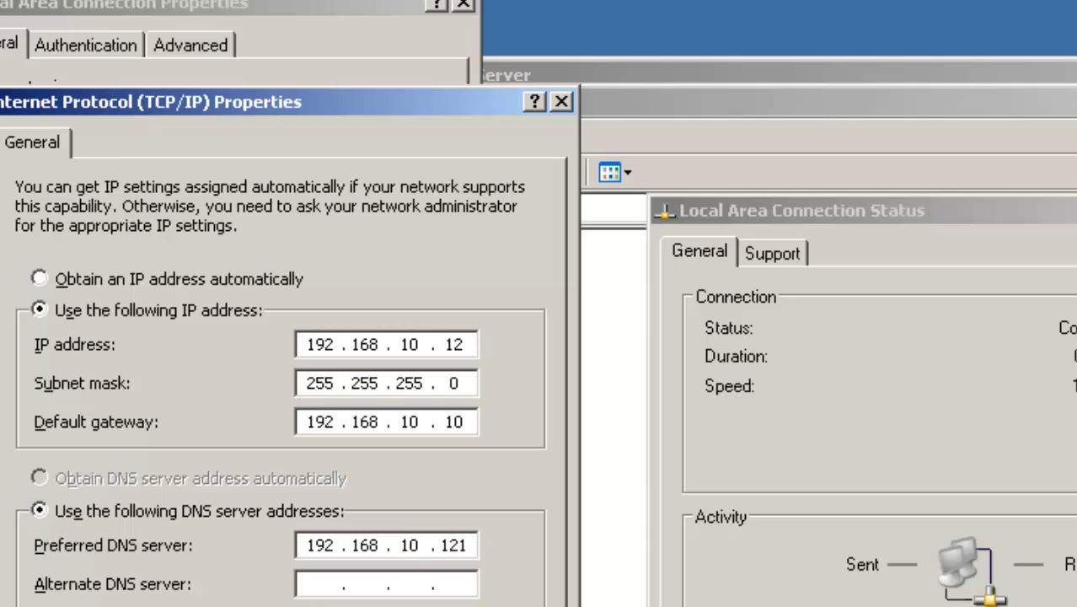
key("BackSpace")
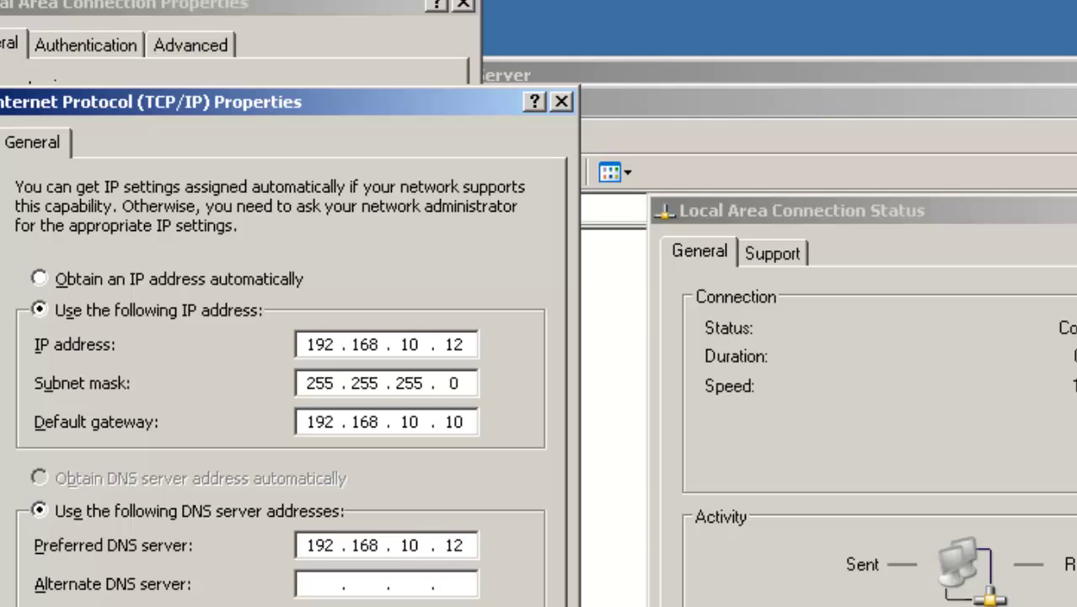
- Set the alternate DNS server to 192.168.10.10, confirm the TCP/IP settings and close the connection's properties and status dialogs
left_click(341, 587)
type("192 . ")
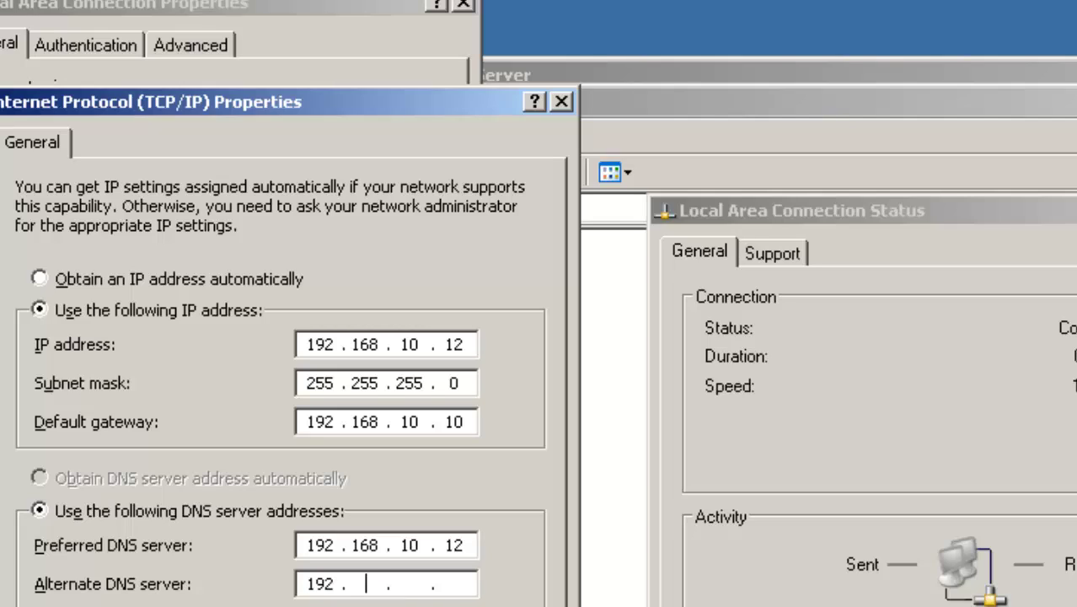
type("168 . 10 . 10")
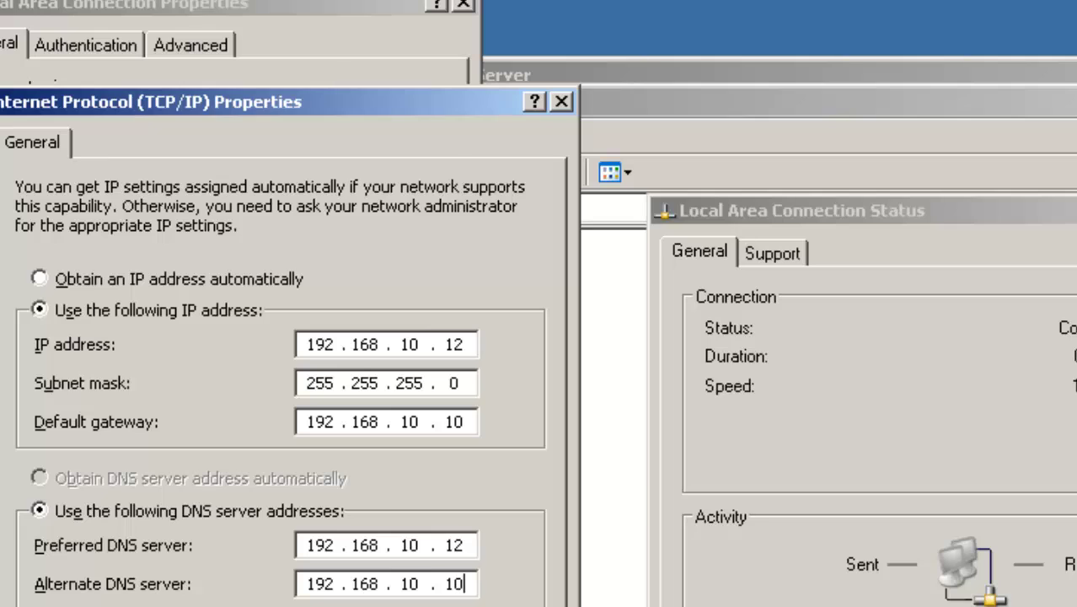
key("Return")
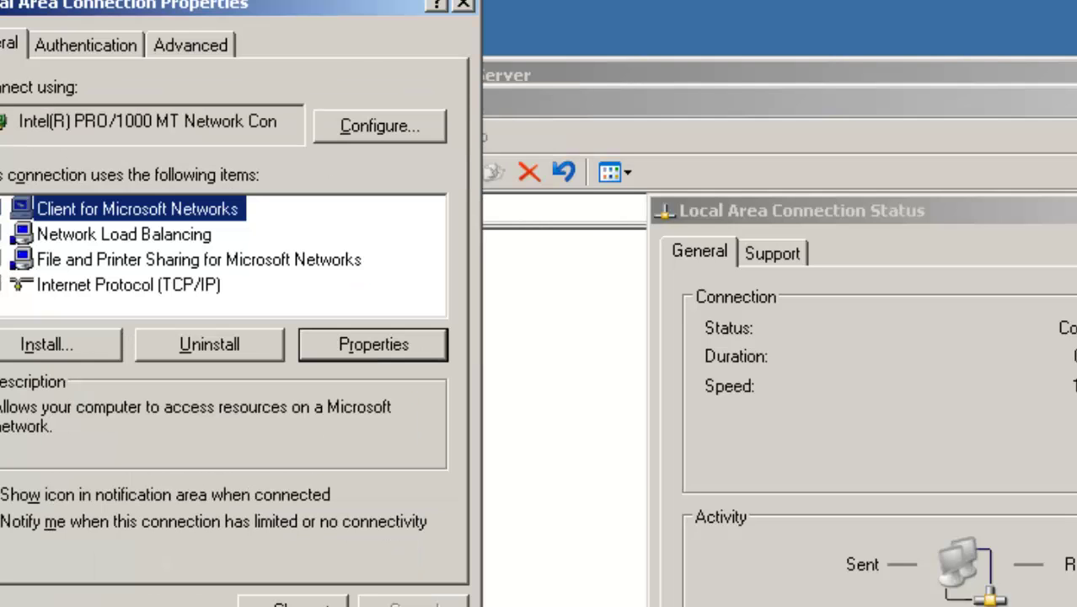
left_click(294, 604)
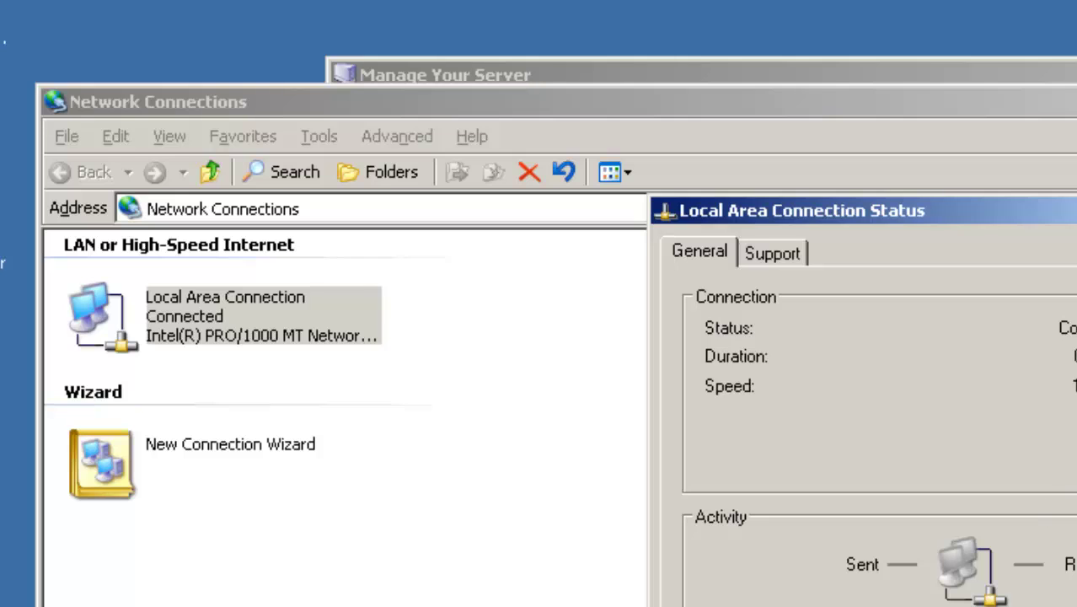
key("Escape")
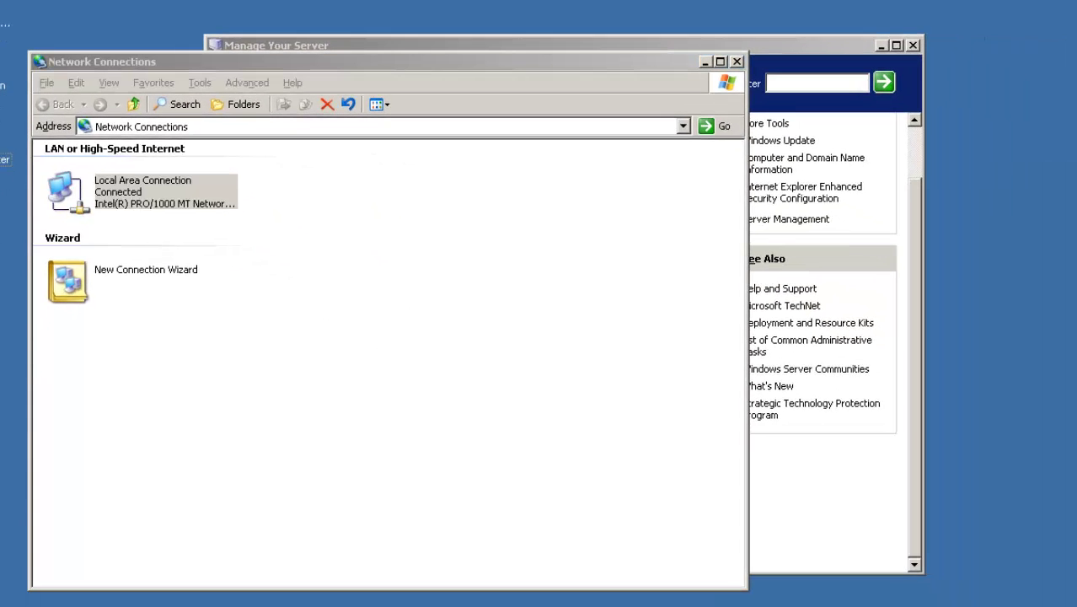
- Refresh the desktop and close the Network Connections window
right_click(964, 458)
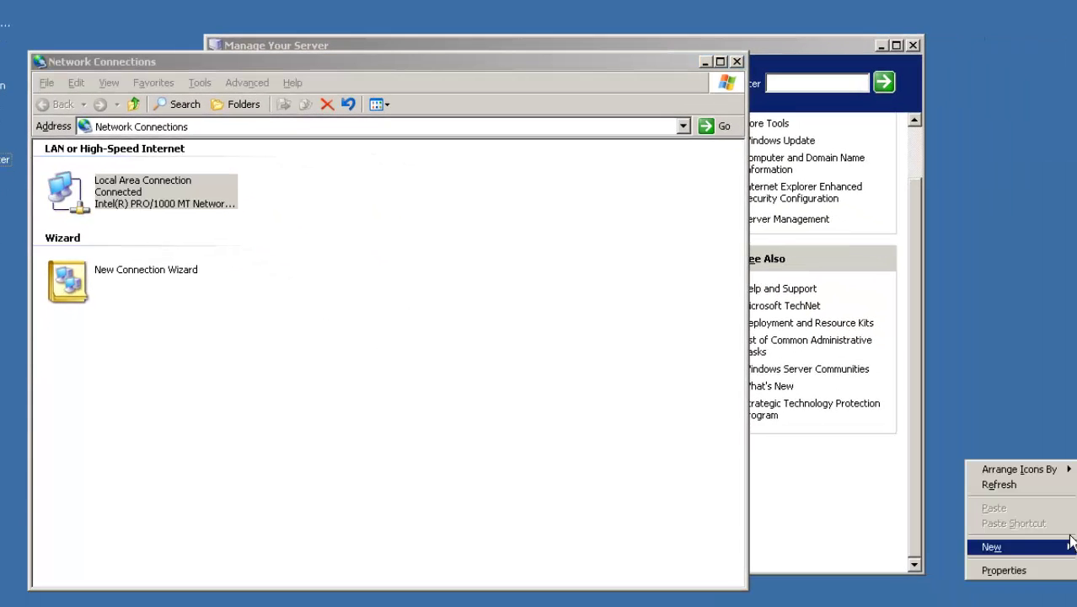
left_click(1066, 482)
left_click(305, 382)
left_click(200, 208)
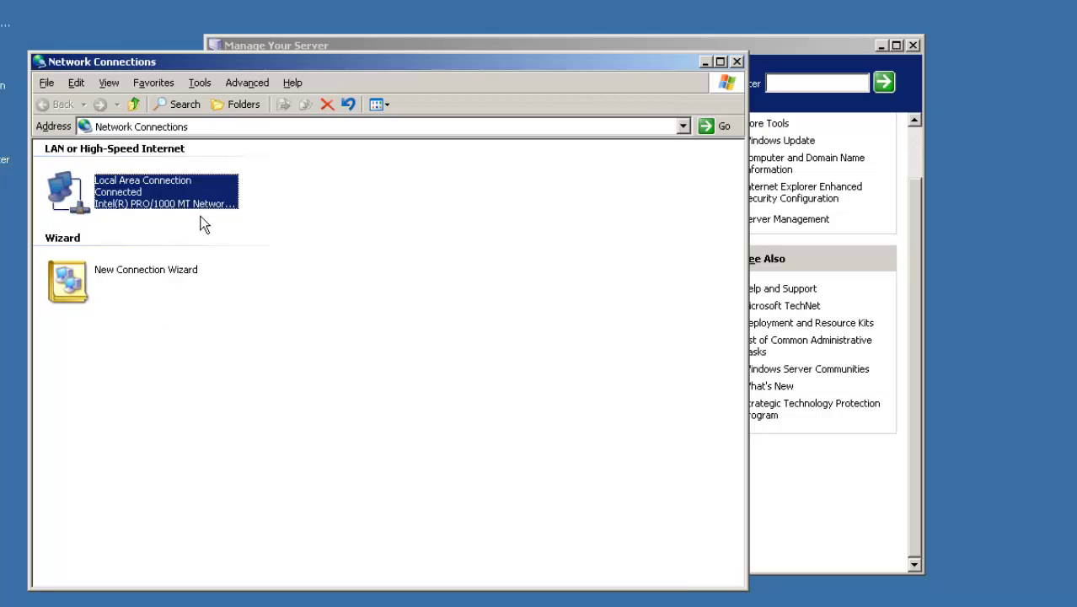
left_click(750, 82)
left_click(1054, 472)
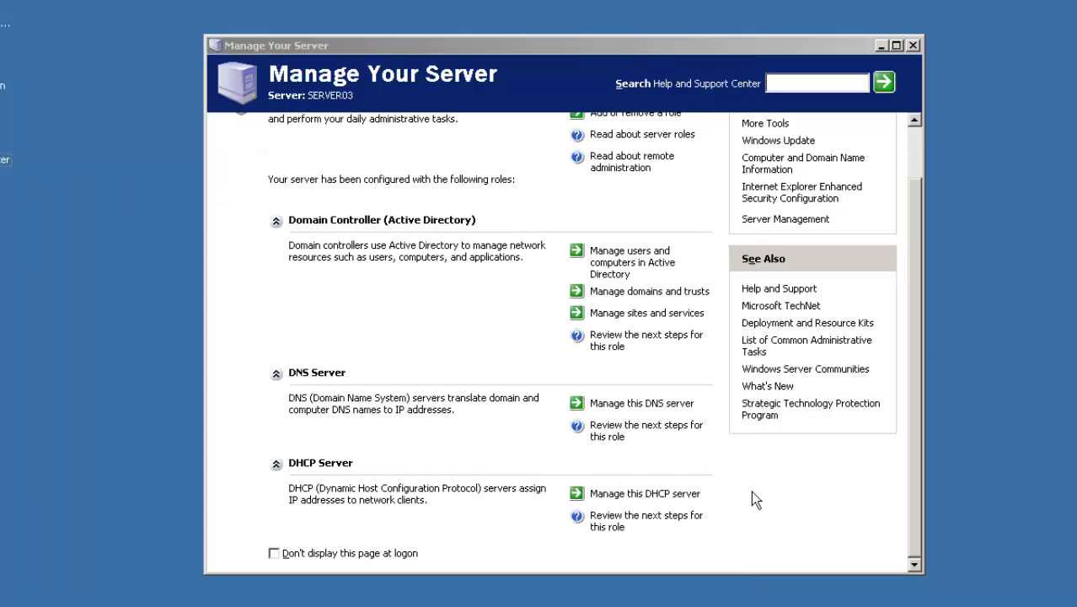
- Open the DNS management console and check the forward lookup zones of SERVER03
left_click_drag(916, 339, 931, 395)
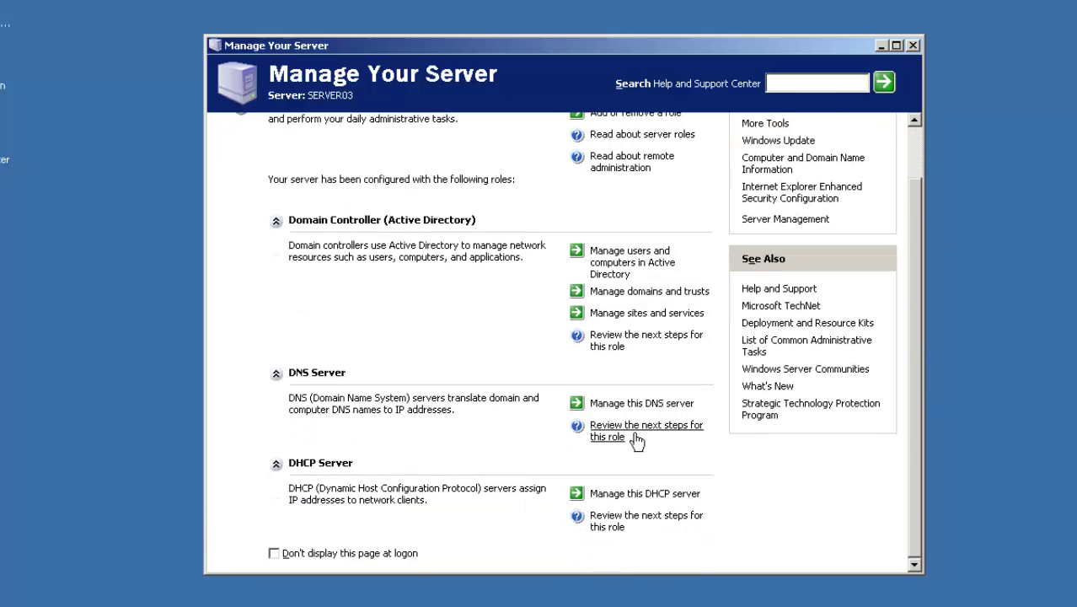
left_click(653, 405)
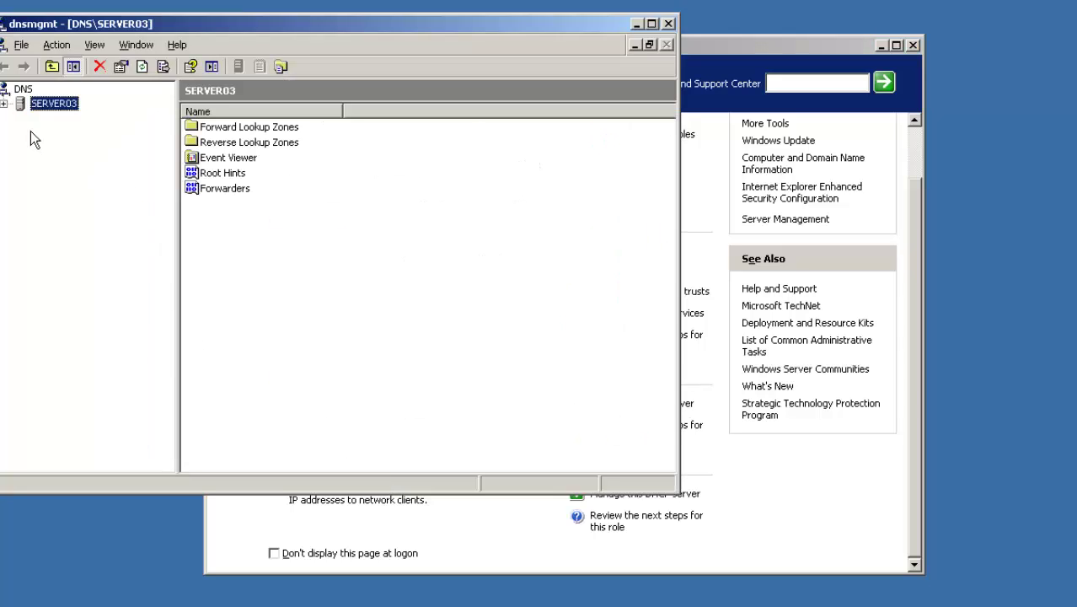
left_click(5, 103)
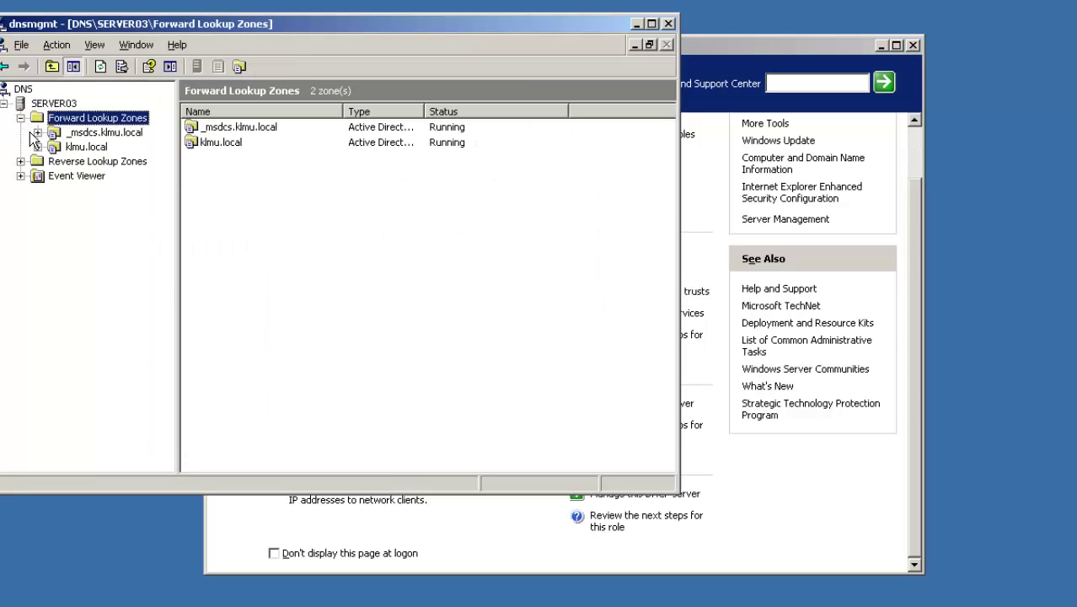
double_click(35, 118)
key("Left")
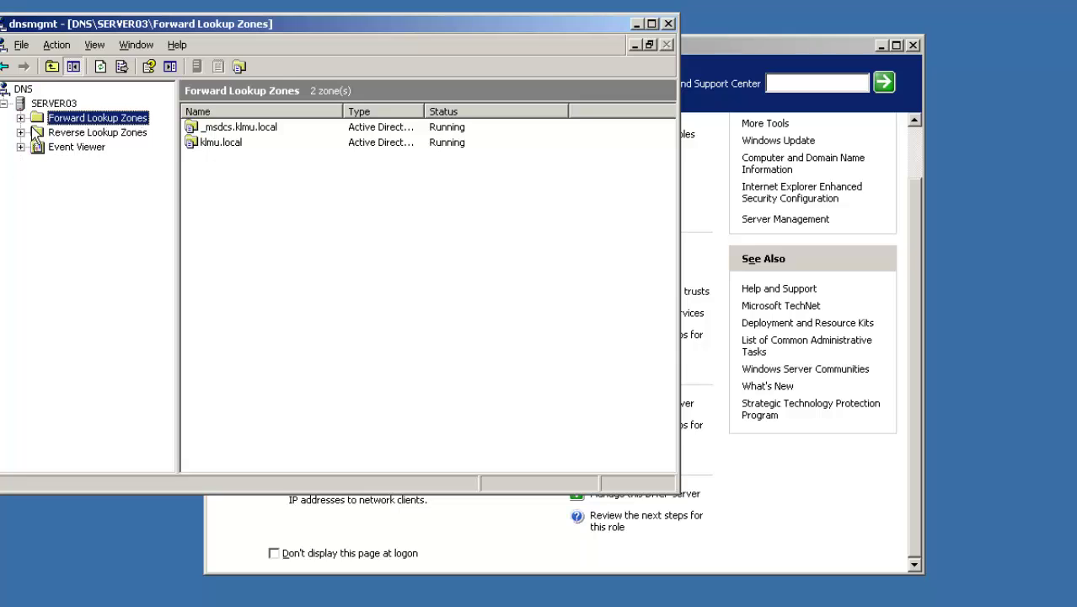
key("Left")
key("shift+F10")
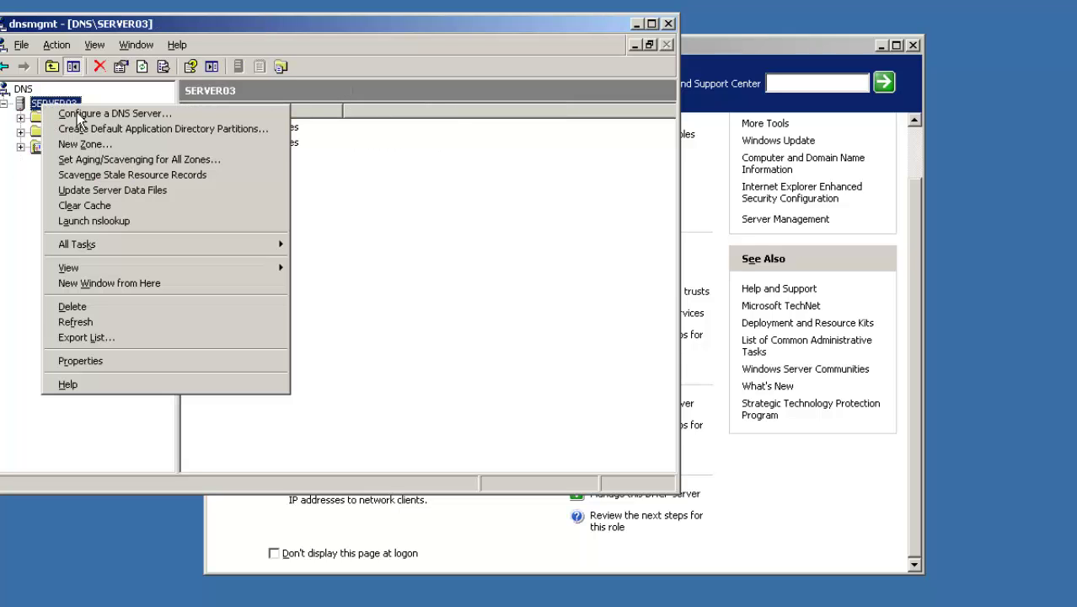
key("Down")
key("Down")
key("Down")
key("Up")
key("Up")
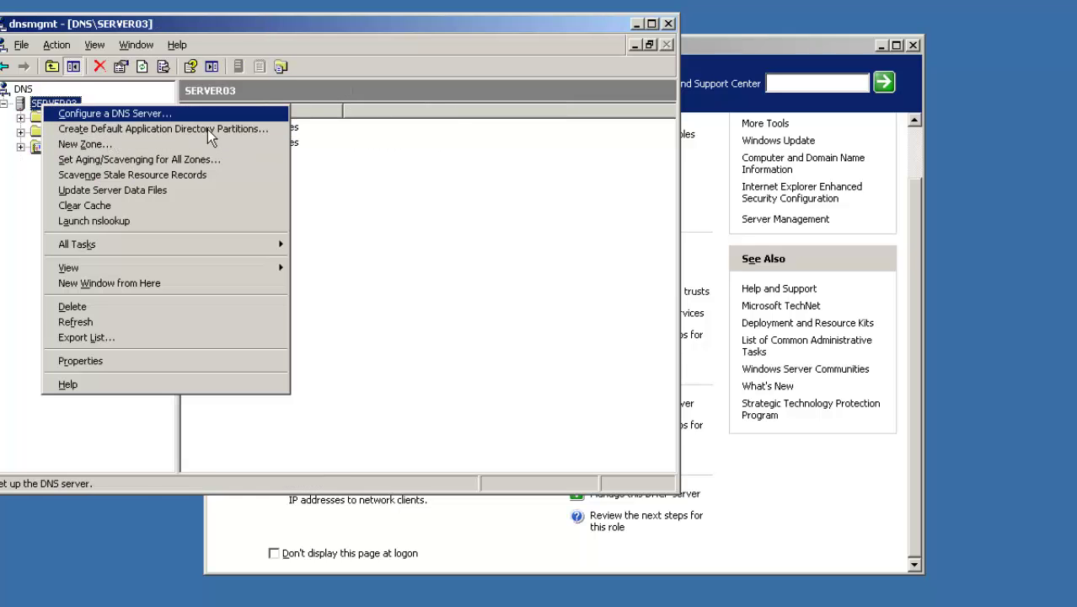
key("Down")
key("Down")
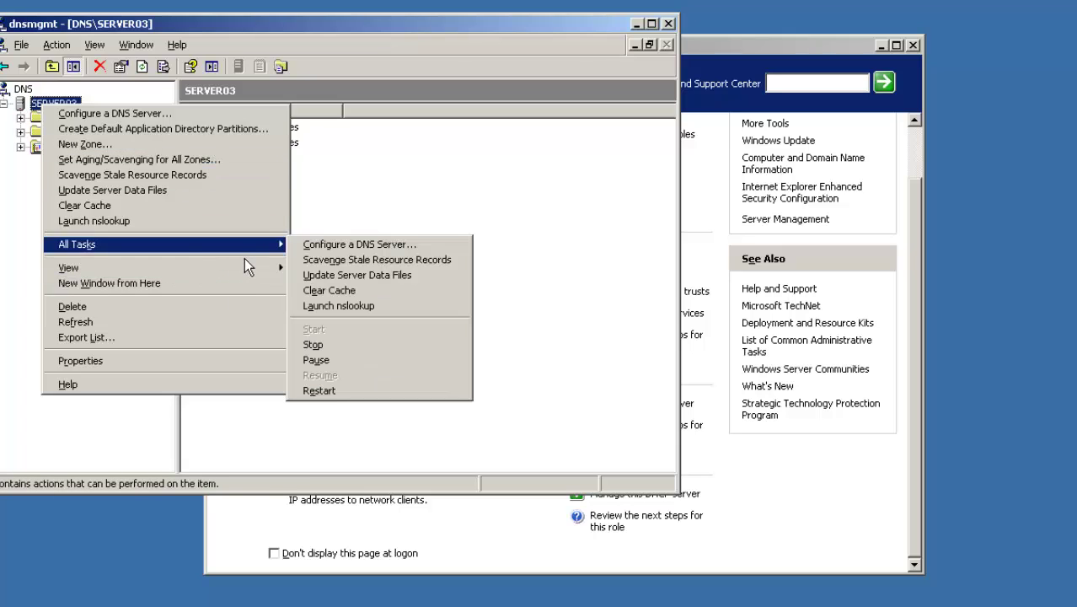
key("Return")
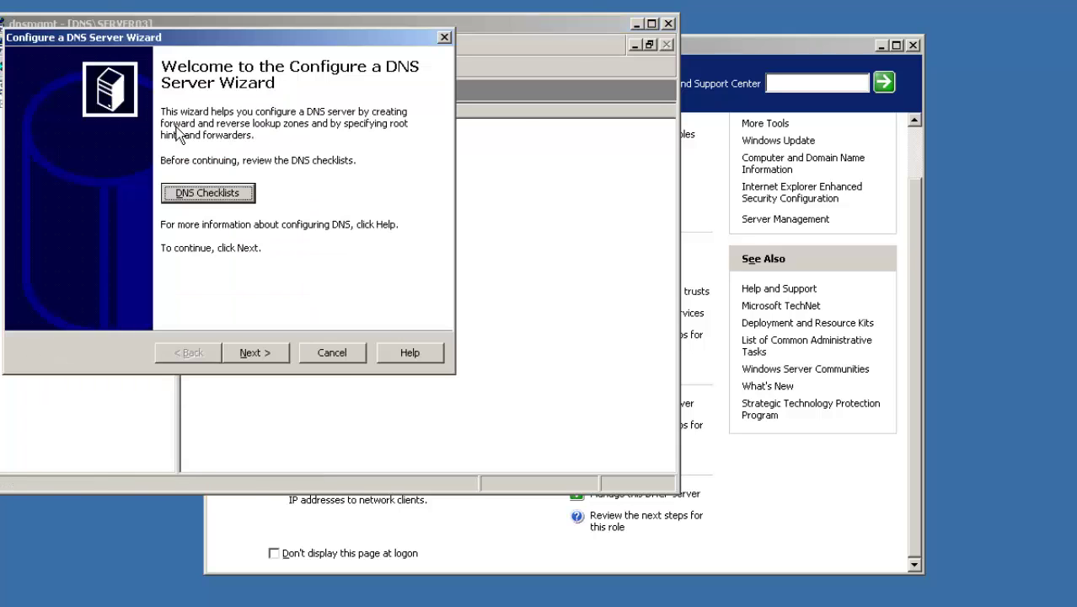
left_click(338, 357)
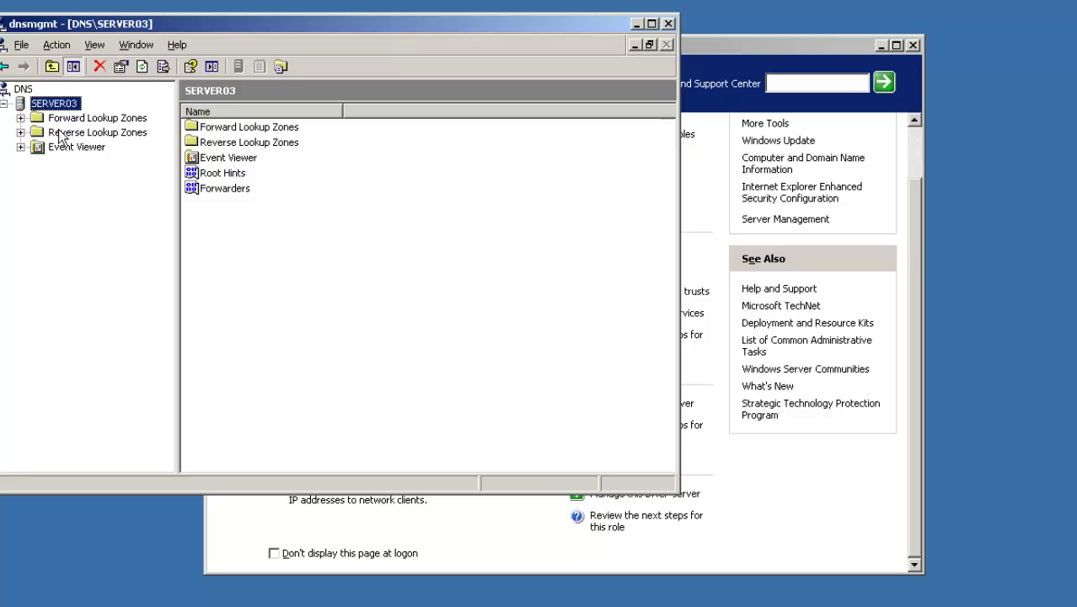
- Expand SERVER03's forward lookup zones to check them, close the DNS console and review the configured server roles
left_click(21, 118)
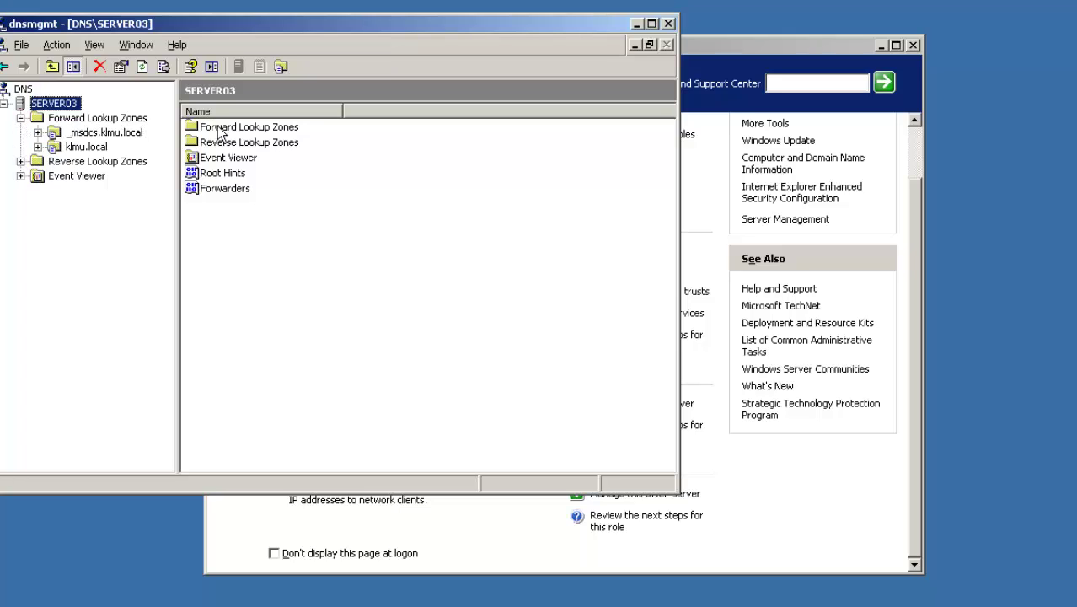
left_click(668, 26)
scroll(481, 309, "up", 2)
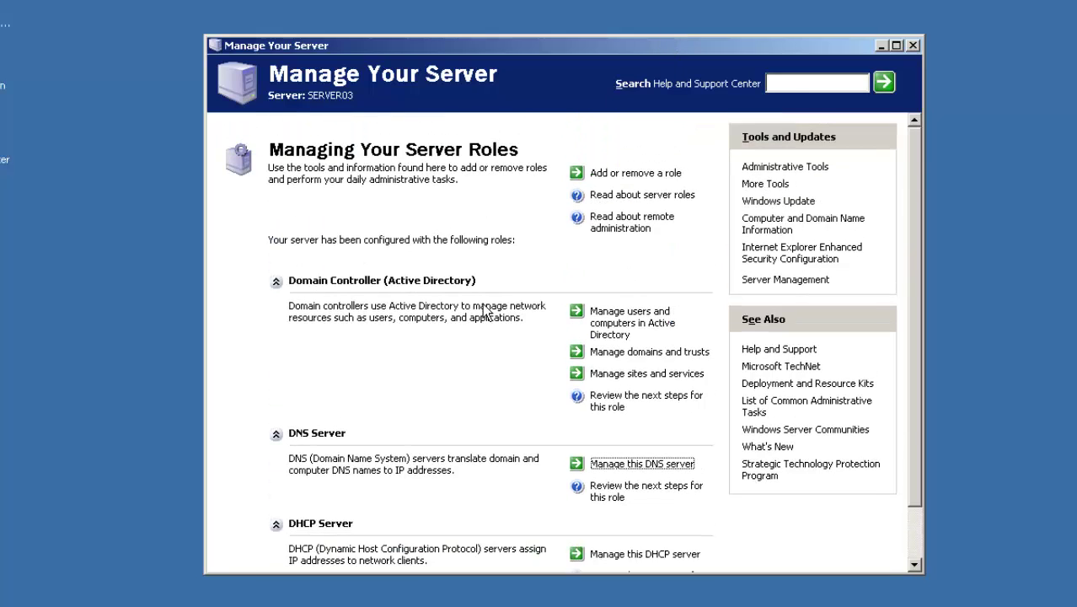
scroll(482, 308, "down", 2)
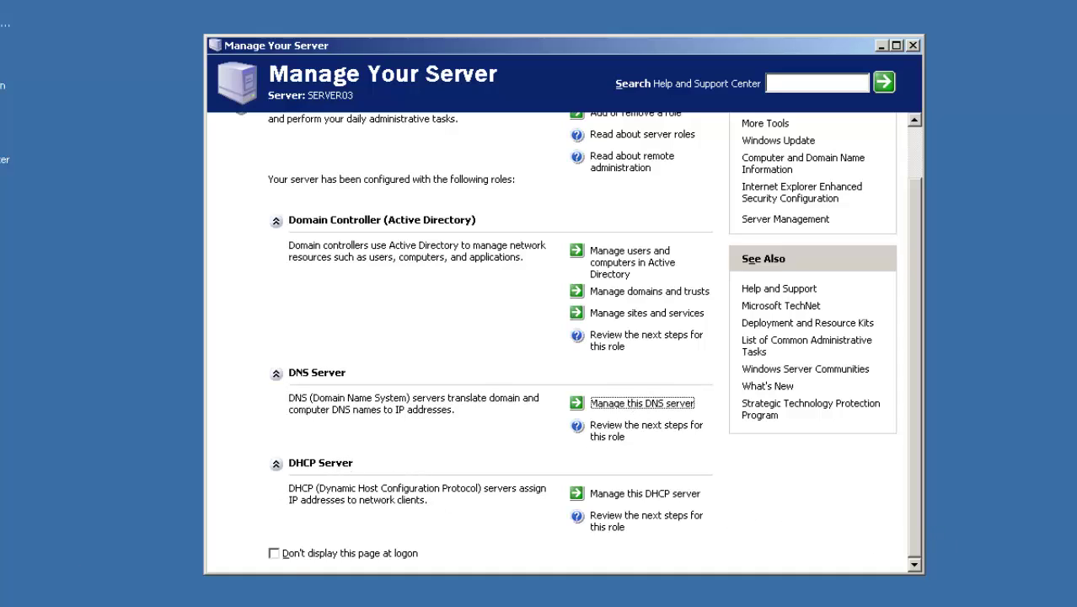
left_click(1, 605)
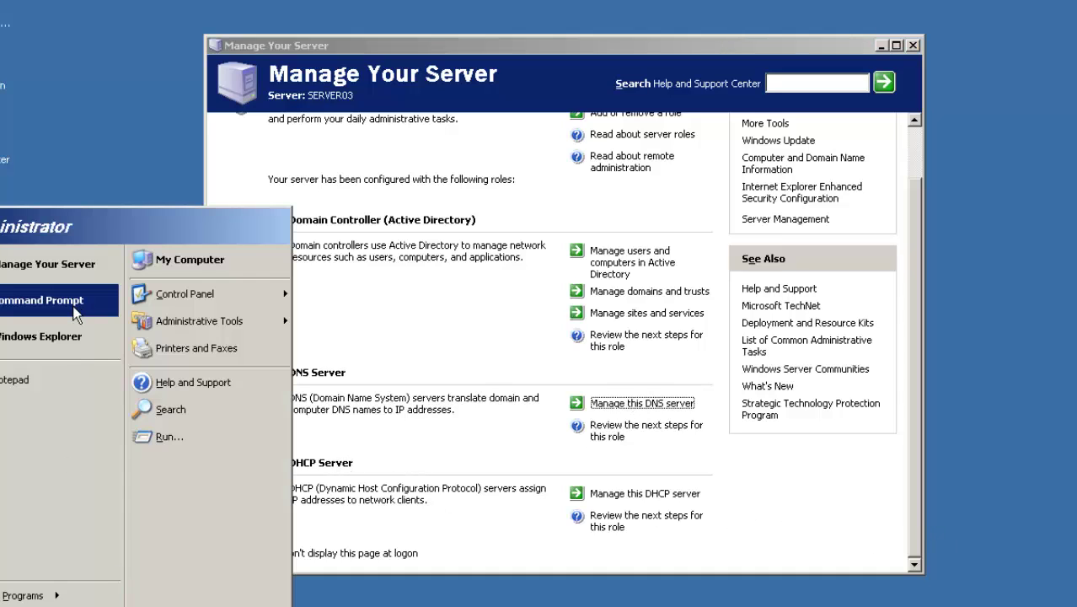
left_click(833, 550)
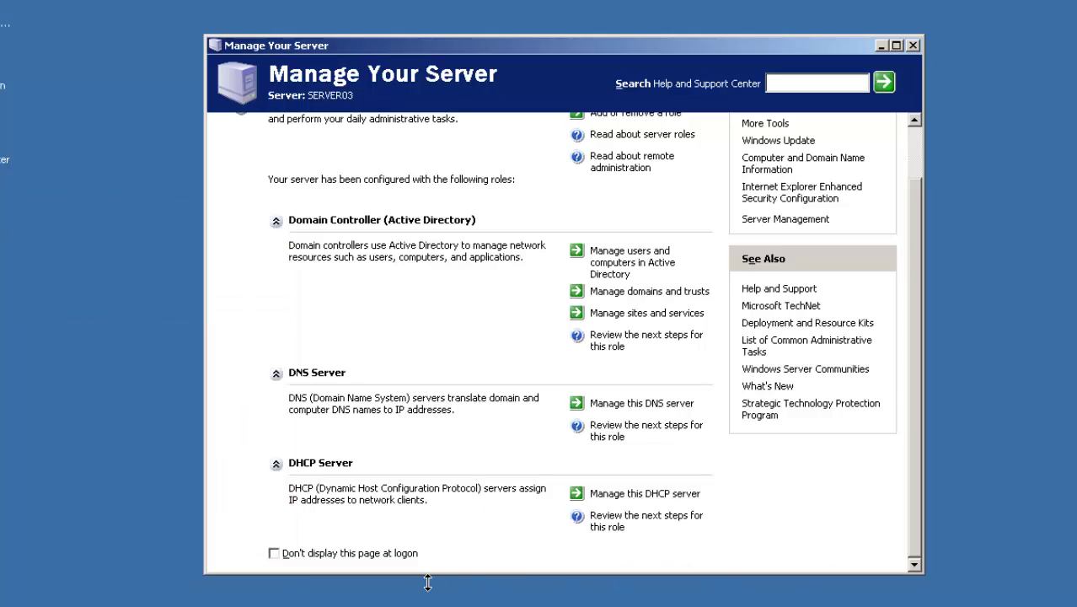
left_click(428, 581)
left_click(471, 593)
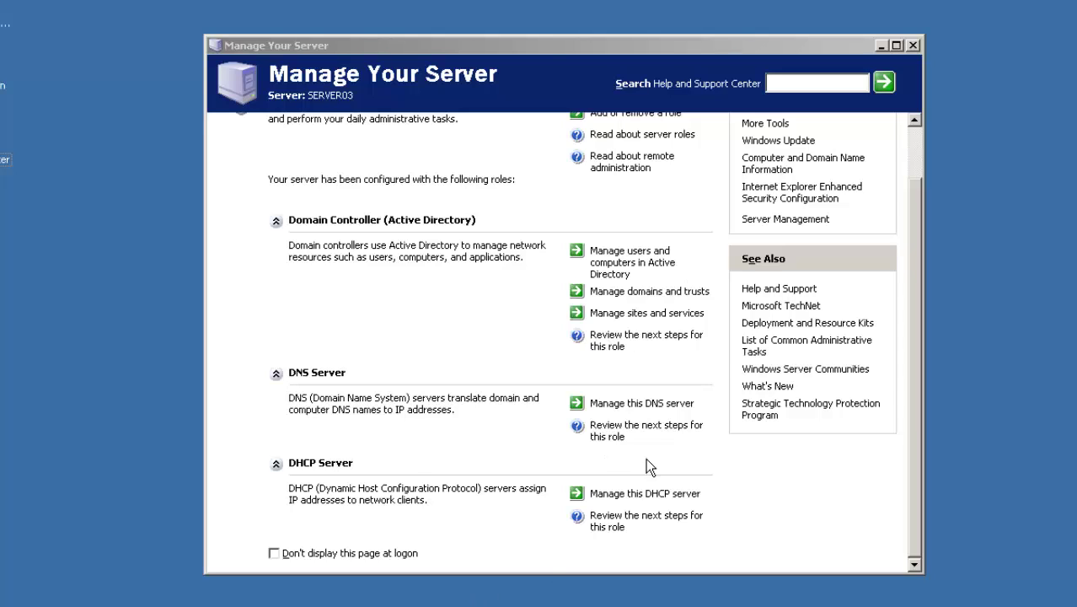
- Leave VMware's full-screen view and power on the Windows XP Professional virtual machine
mouse_move(294, 1)
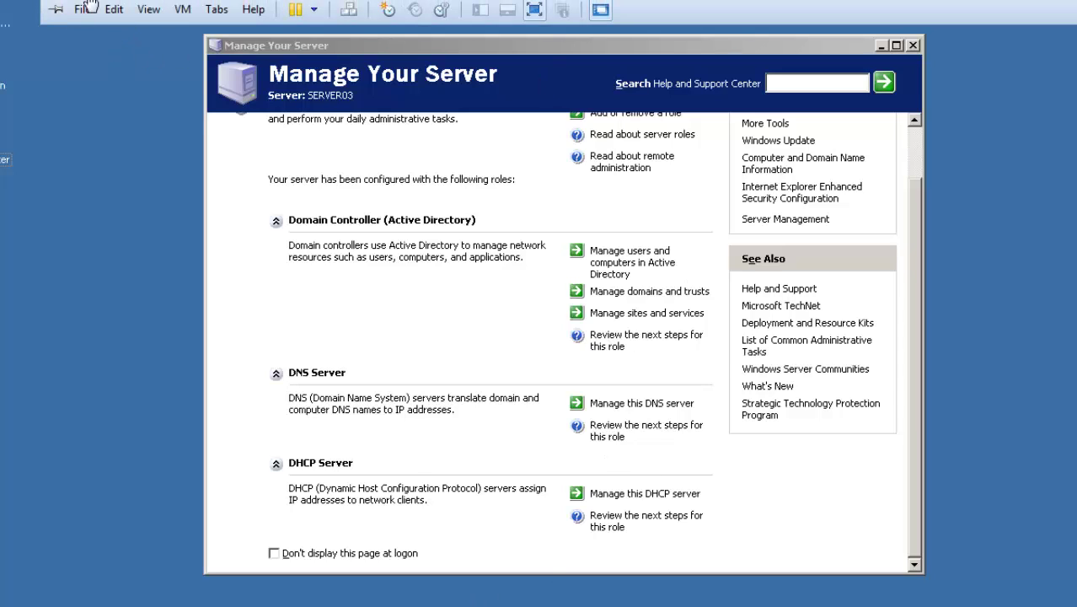
left_click(534, 10)
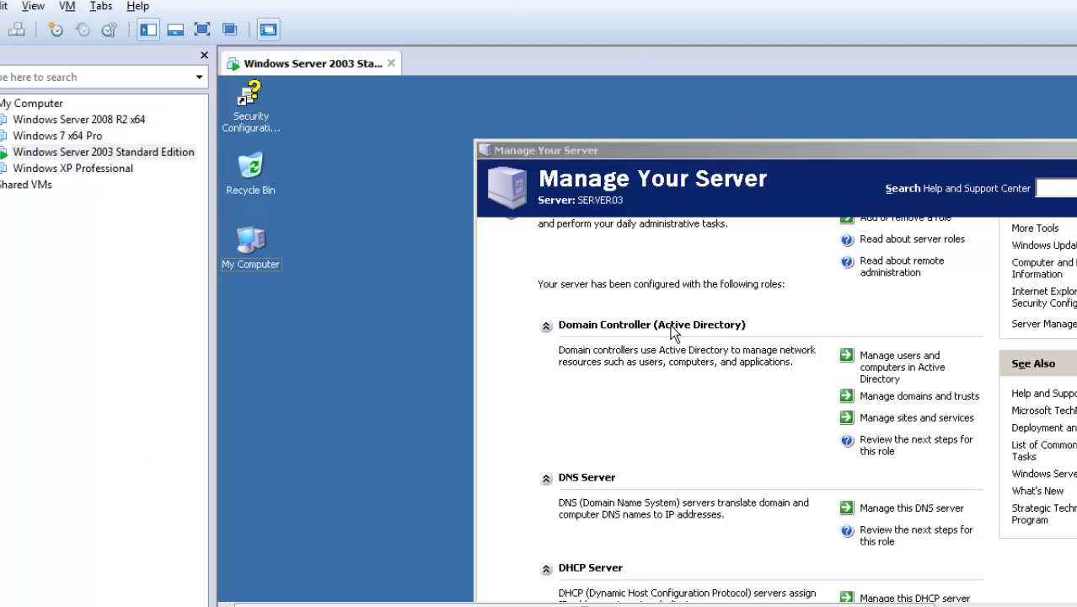
left_click(42, 171)
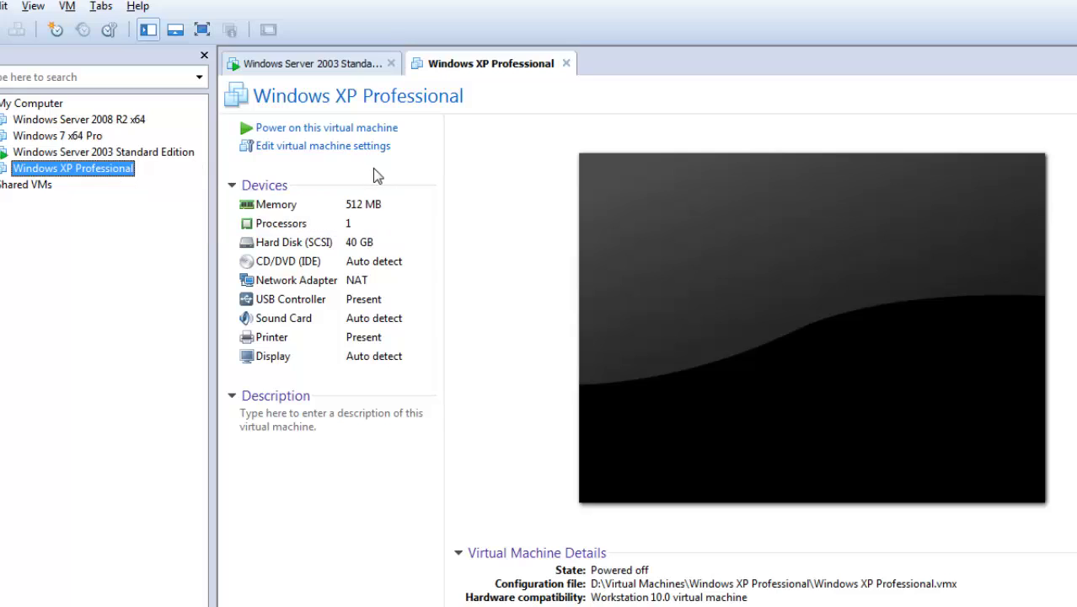
left_click(375, 131)
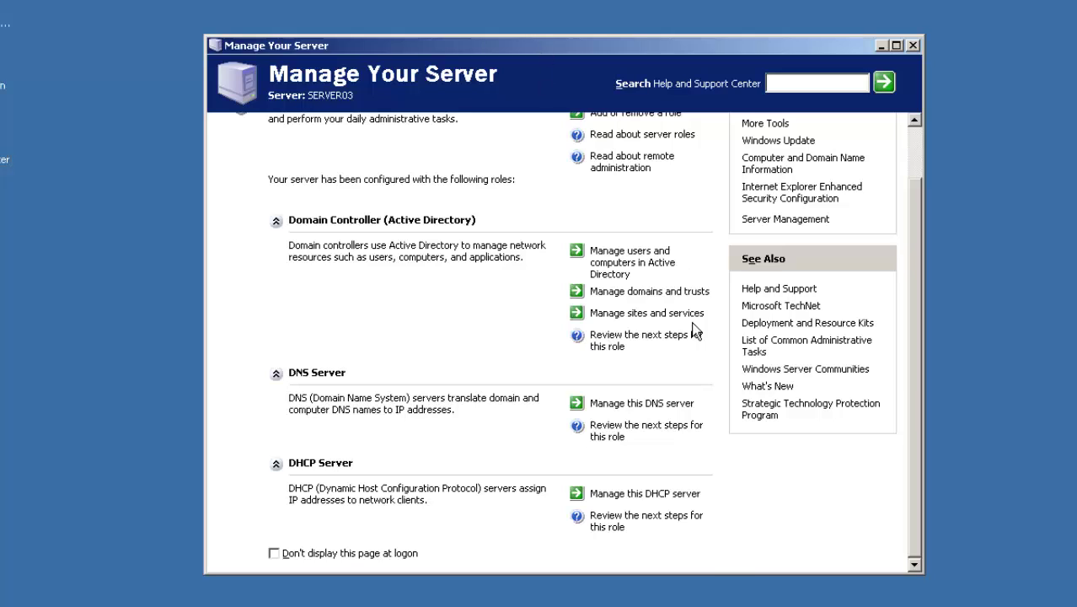
- Open the DHCP management console, expand server03.klmu.local and its scope, and check the address pool and address leases
left_click(640, 497)
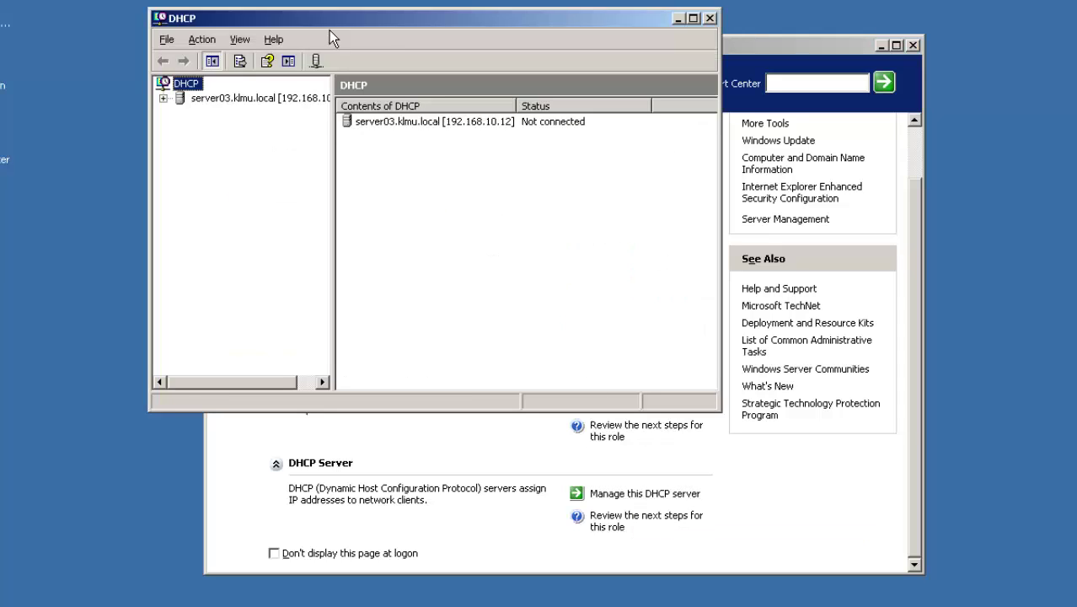
left_click(163, 98)
left_click(275, 99)
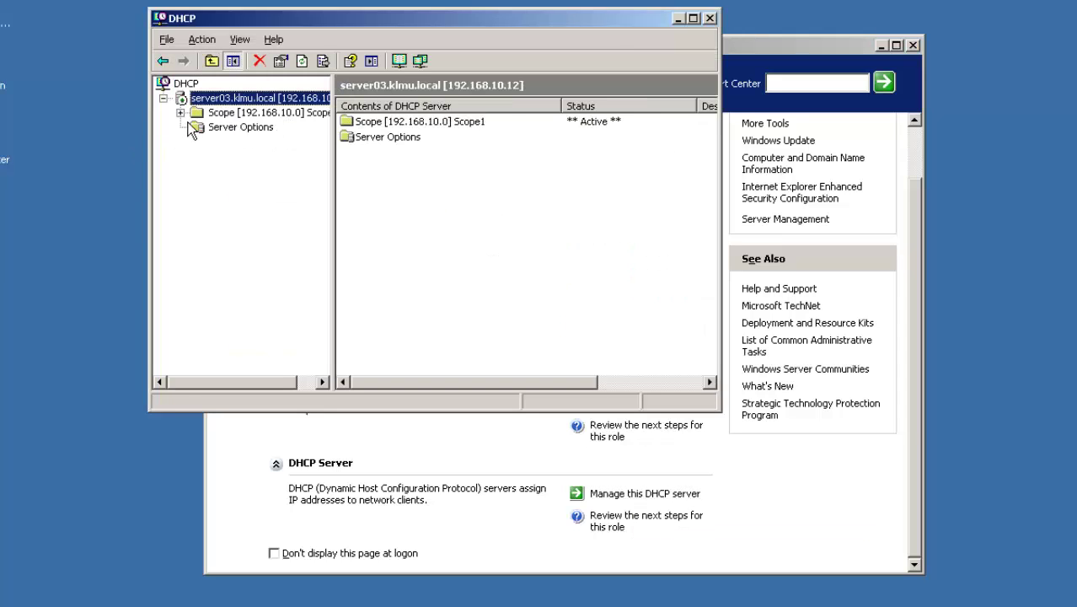
left_click(179, 112)
left_click(253, 128)
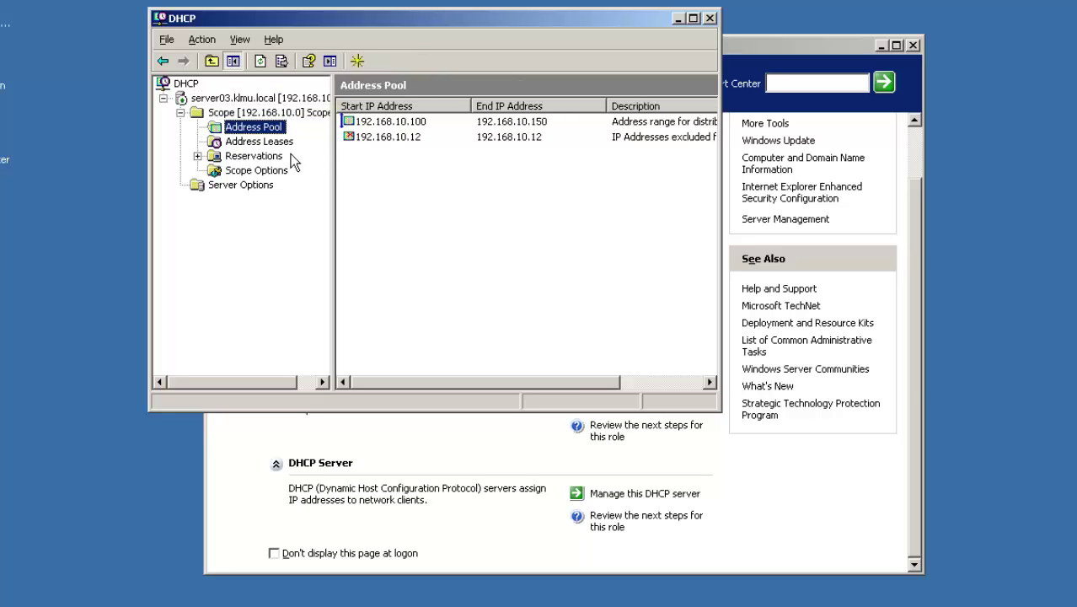
left_click(292, 145)
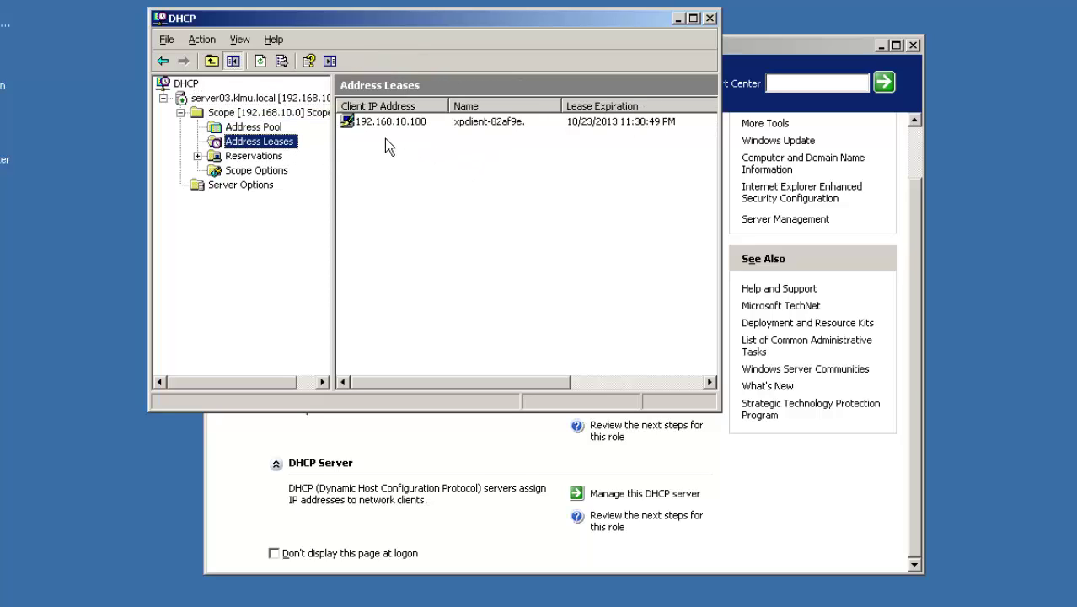
left_click(480, 124)
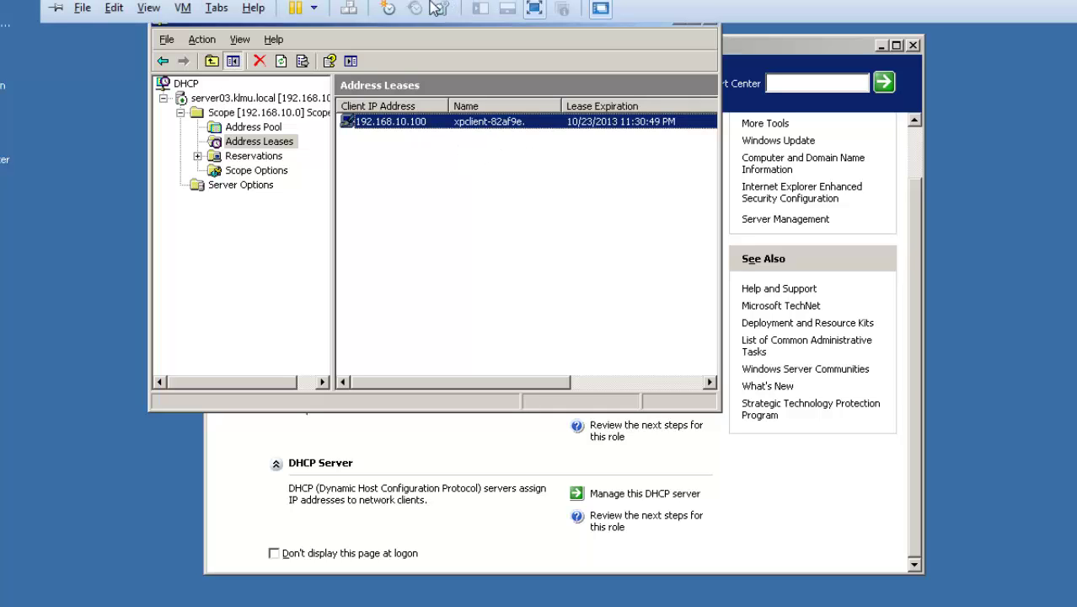
- Switch to the Windows XP virtual machine and dismiss its security alert
left_click(344, 3)
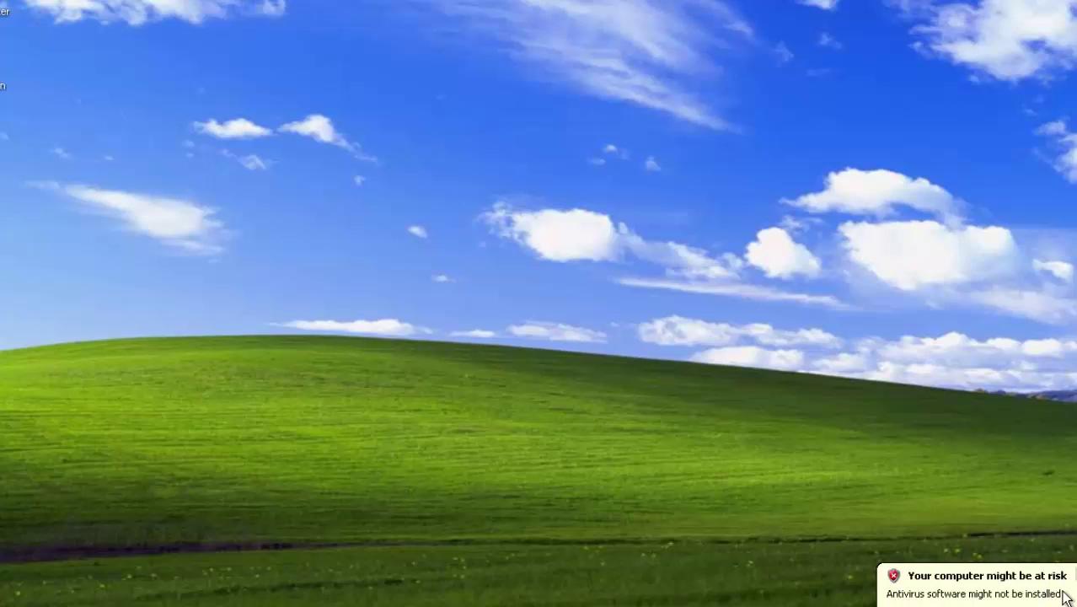
left_click(1075, 576)
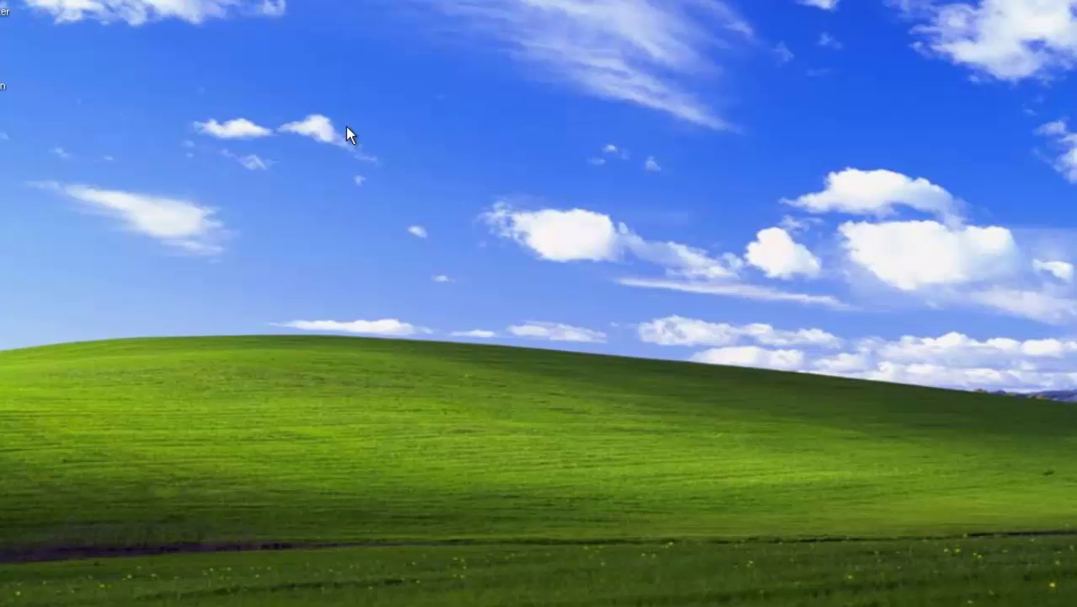
mouse_move(539, 1)
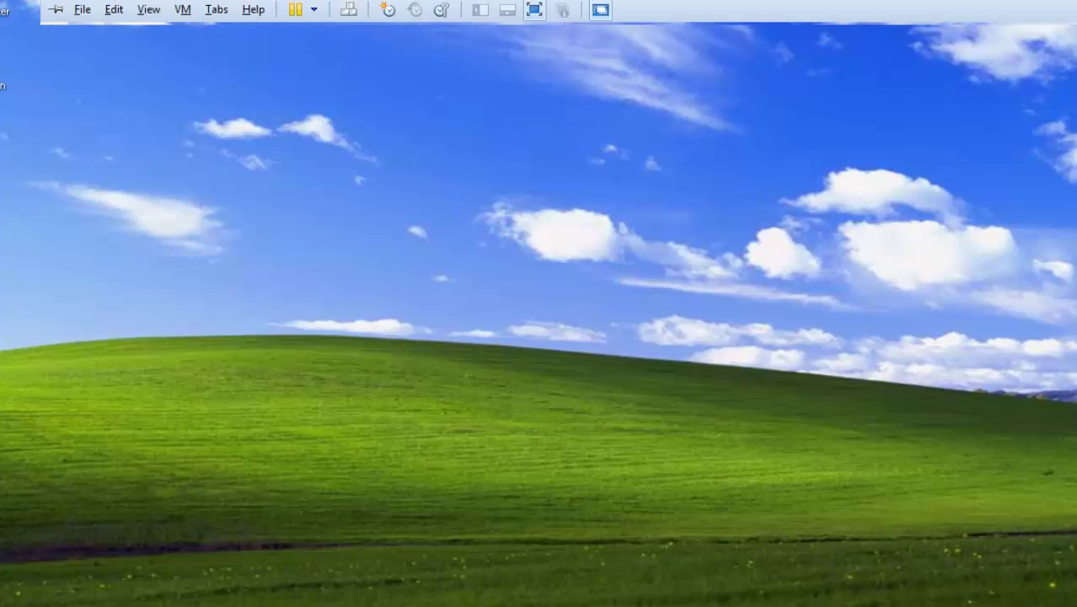
left_click(132, 1)
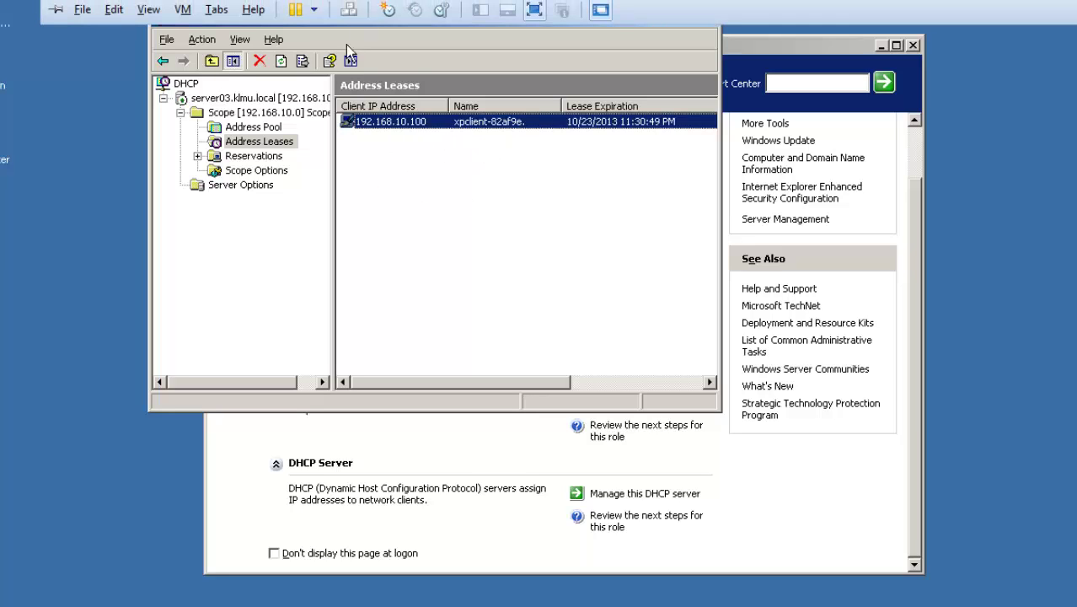
left_click(330, 2)
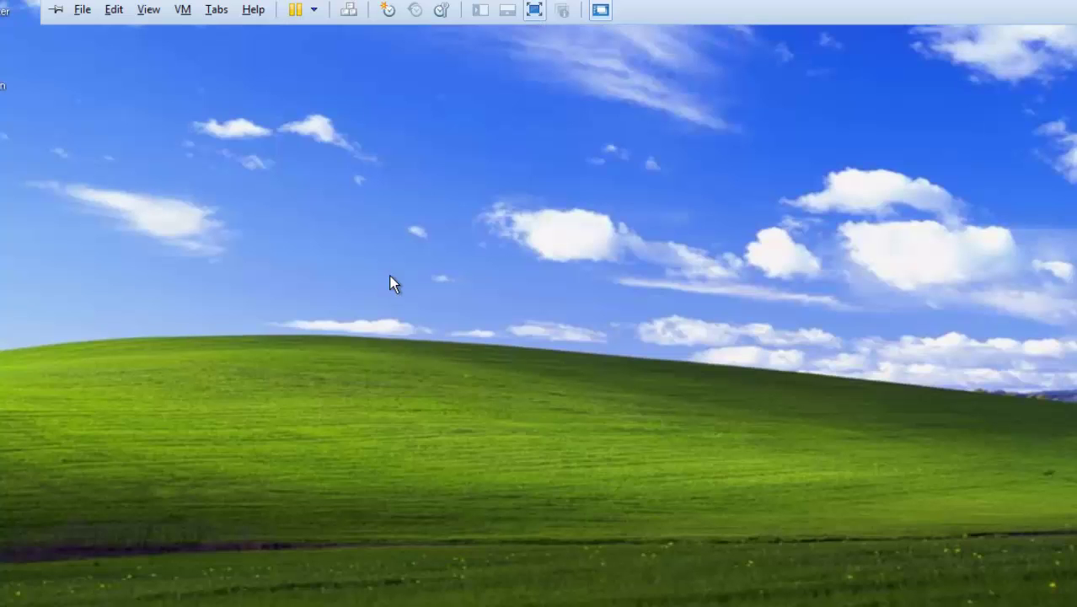
- Open a command prompt with cmd on the XP client and check its IP configuration with ipconfig
left_click(11, 606)
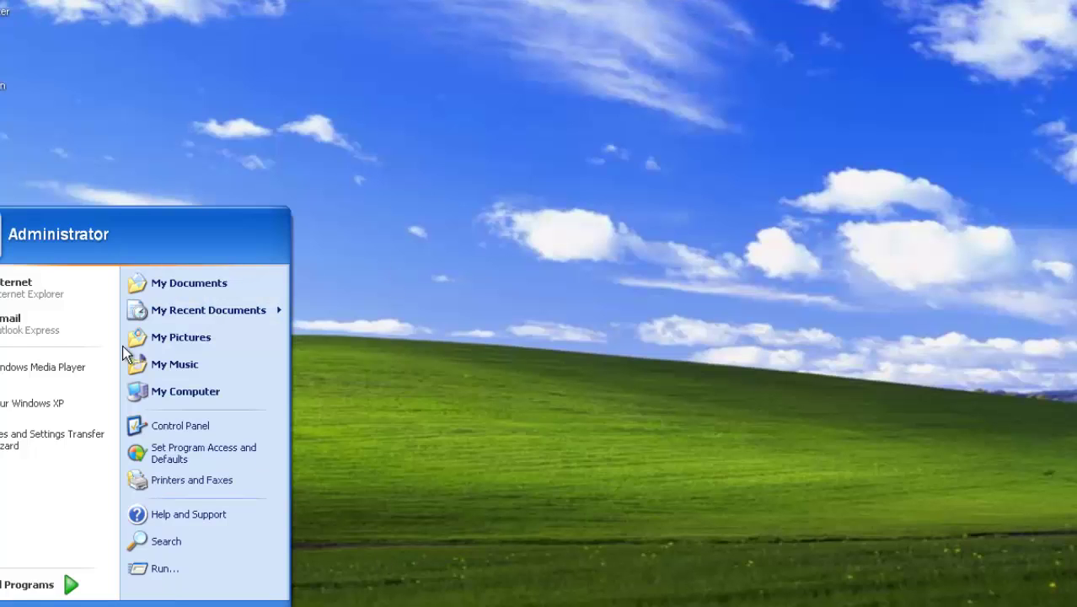
left_click(187, 579)
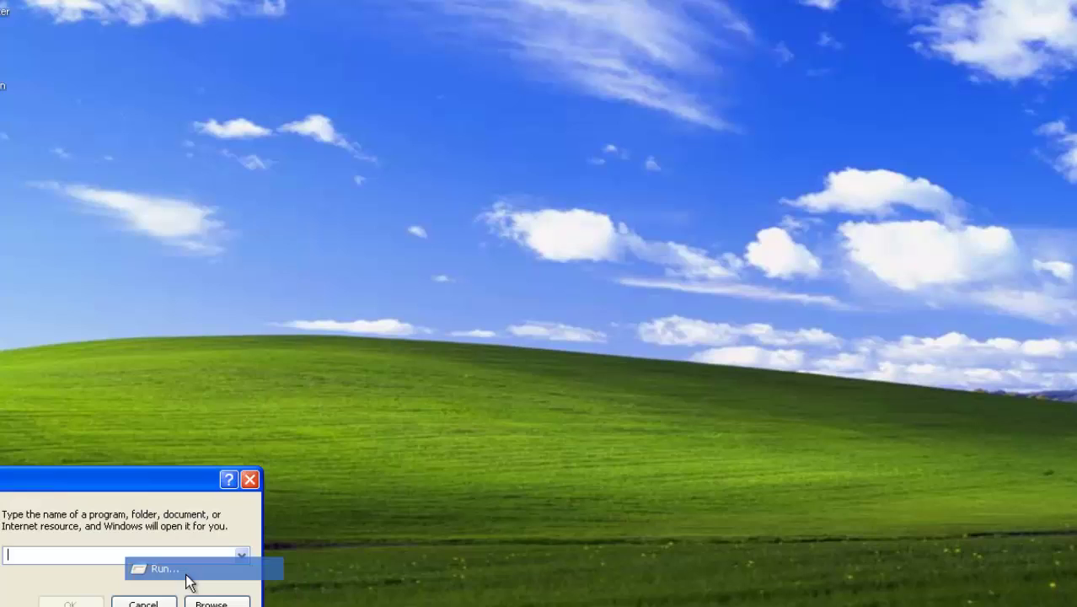
type("cmd")
key("Return")
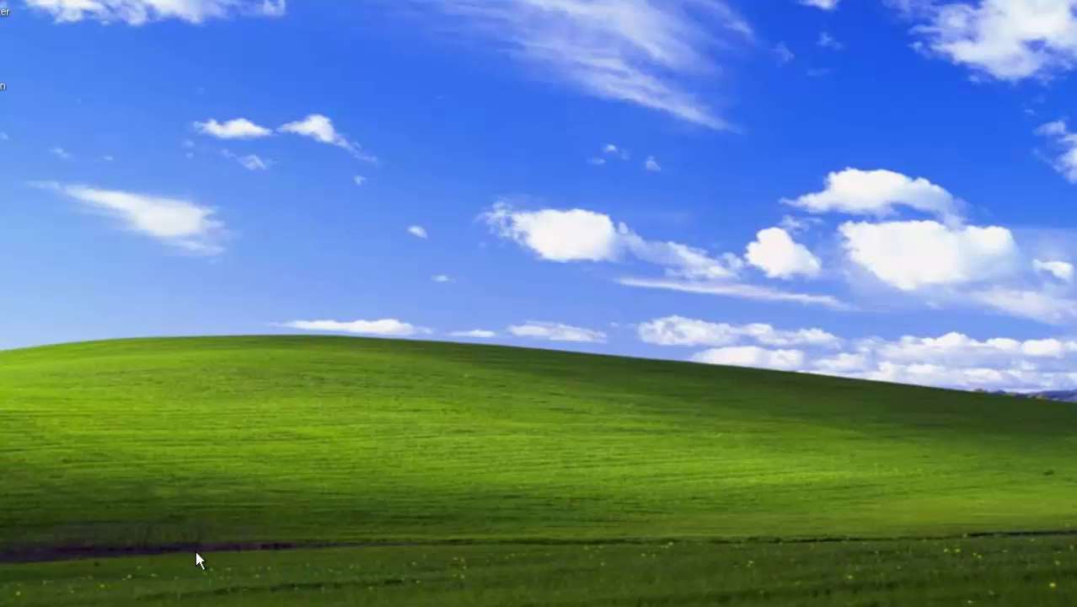
left_click_drag(494, 105, 615, 327)
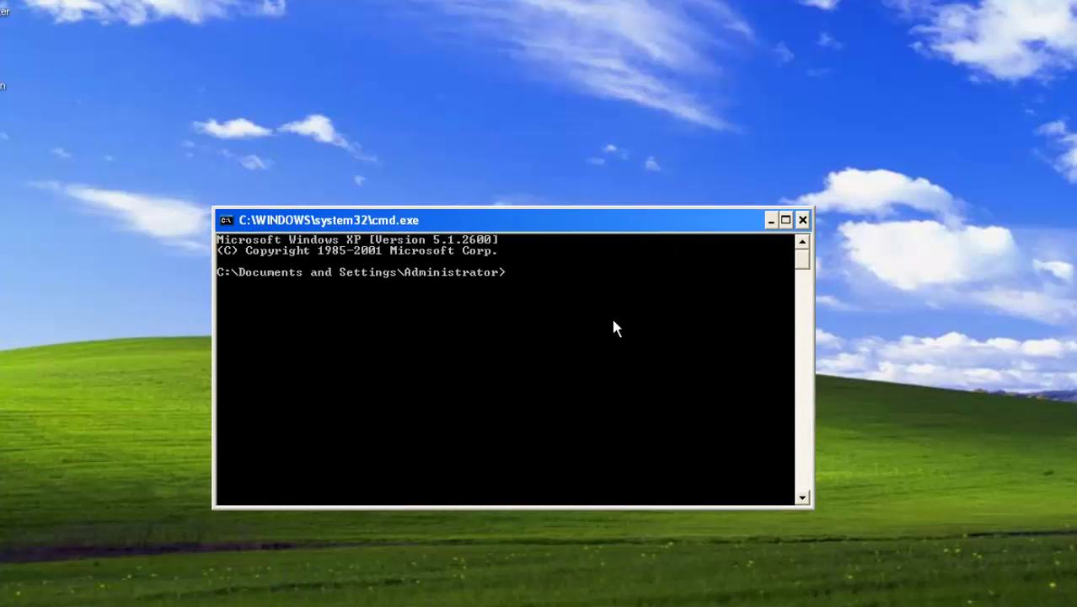
type("ipconfig")
key("Return")
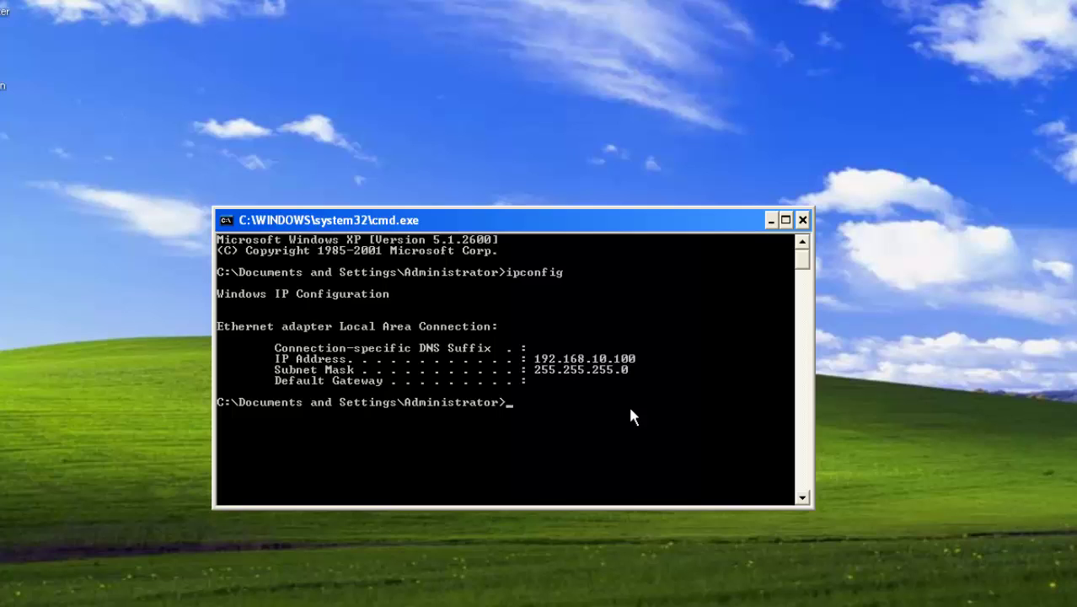
- Launch Internet Explorer on the XP client and run ipconfig again in the command prompt
left_click(7, 605)
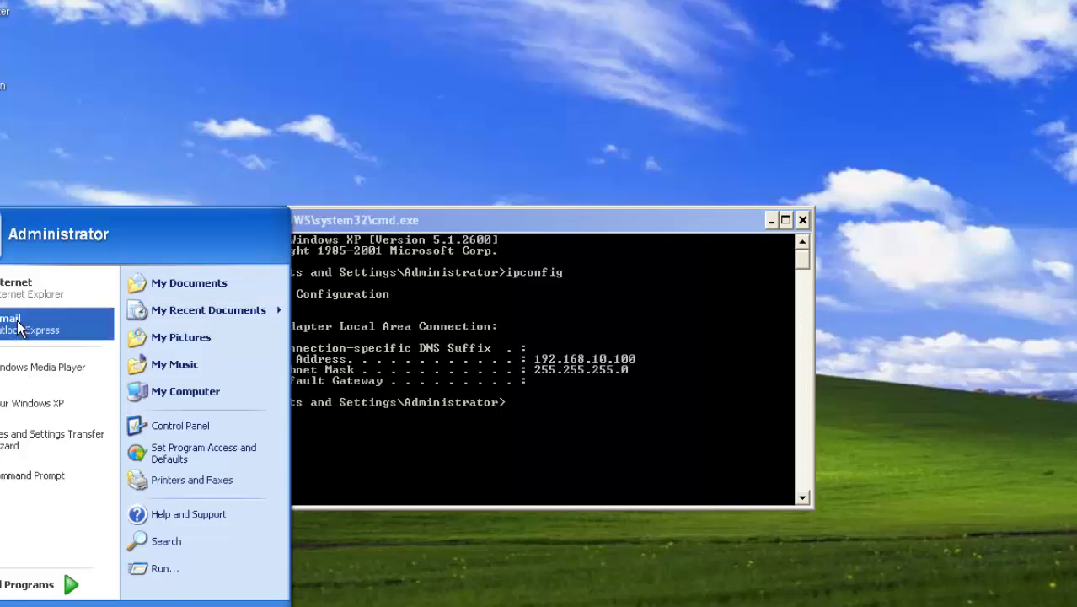
left_click(29, 288)
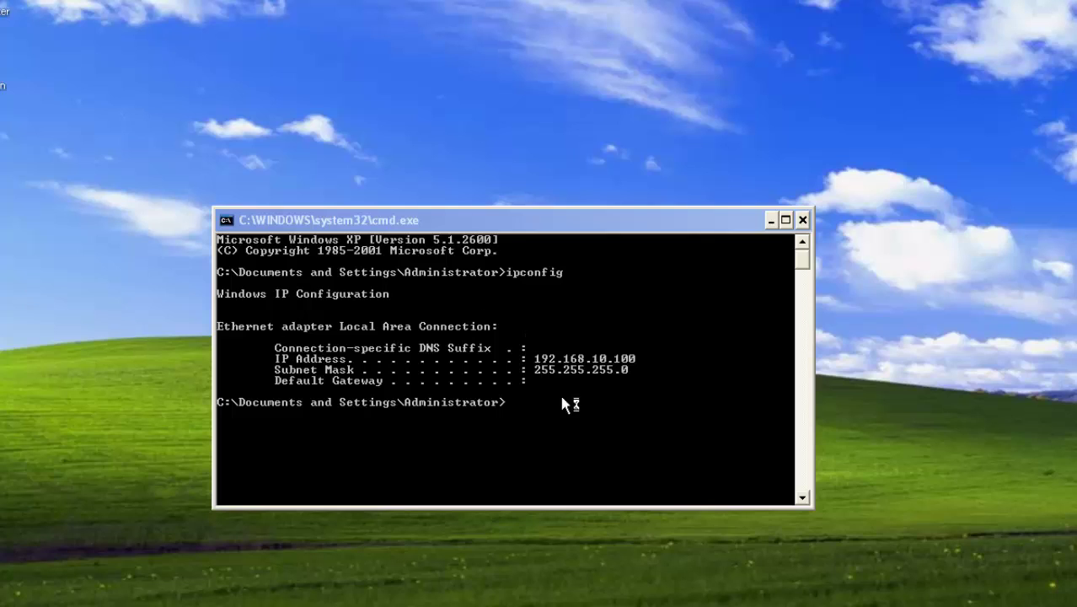
left_click(638, 459)
type("ipconfig")
key("Return")
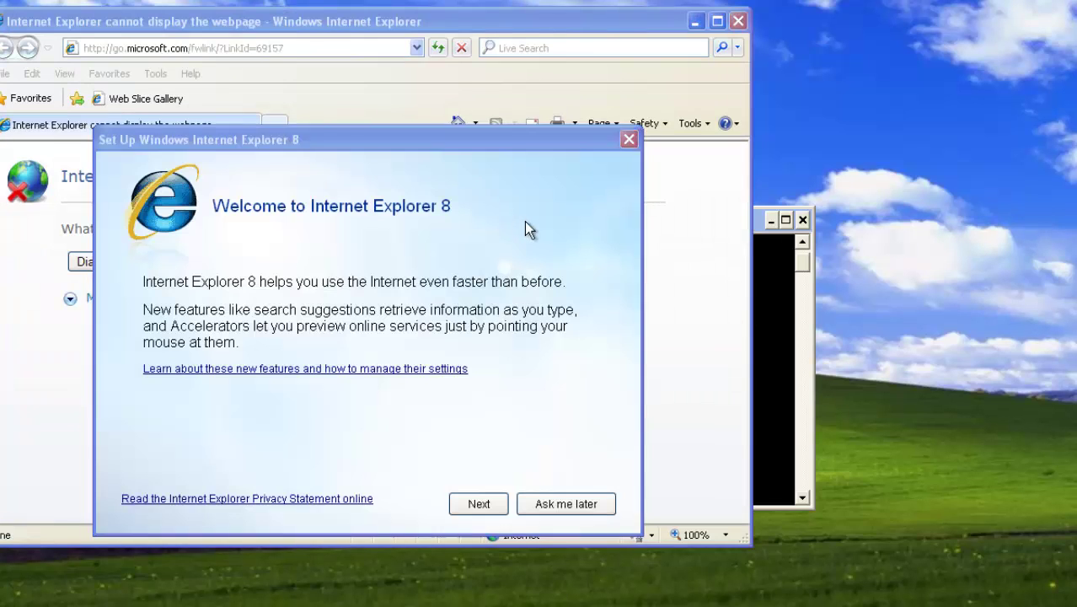
- Postpone the Internet Explorer 8 setup, try to open google.com, and close the browser with all its tabs
left_click(603, 510)
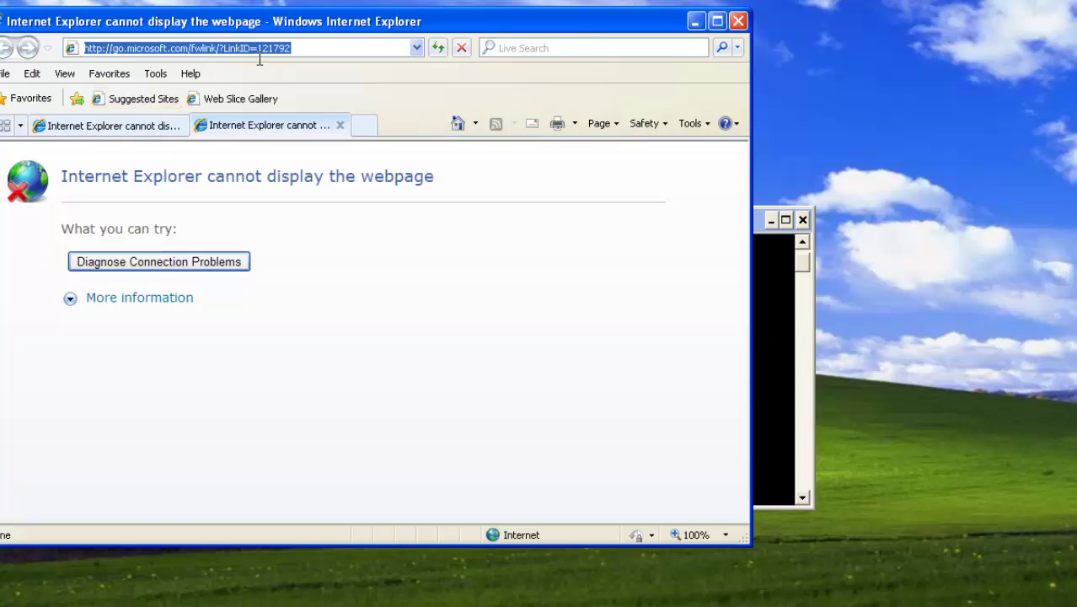
type("googl")
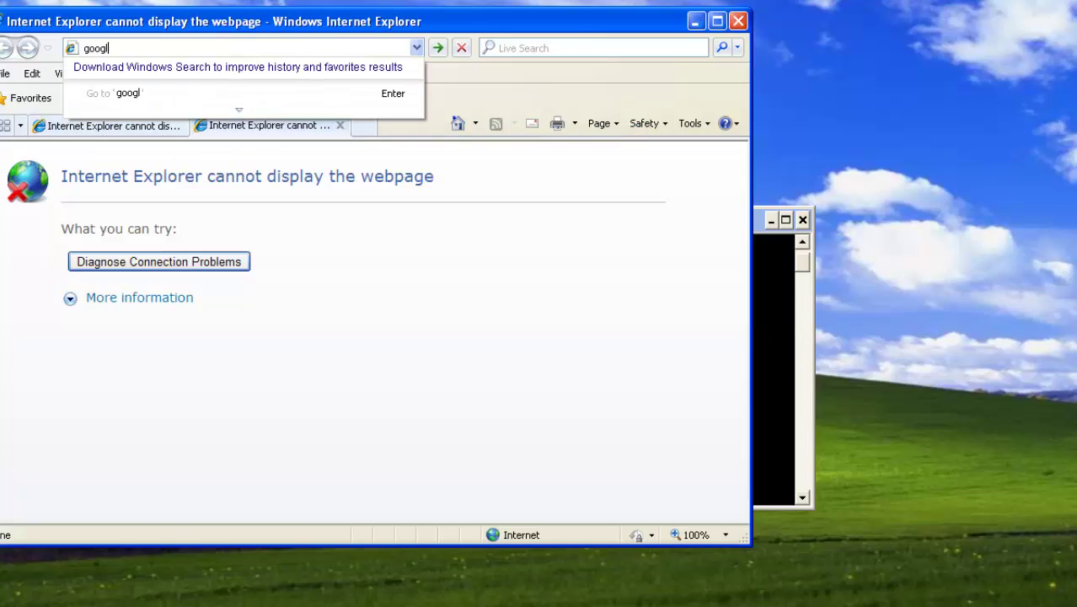
type("e.com")
key("Return")
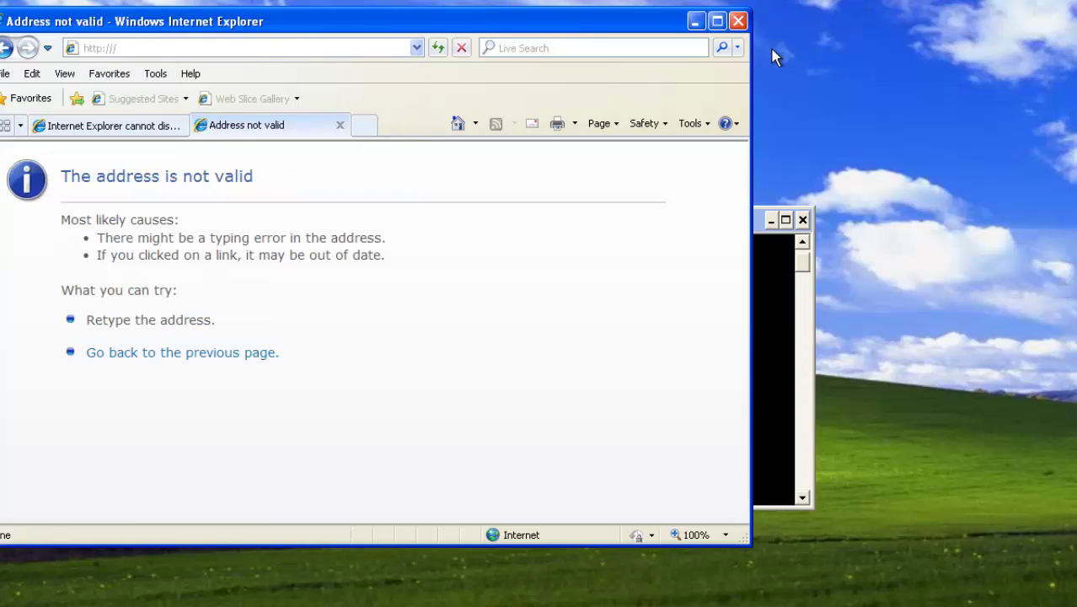
left_click(738, 22)
left_click(336, 291)
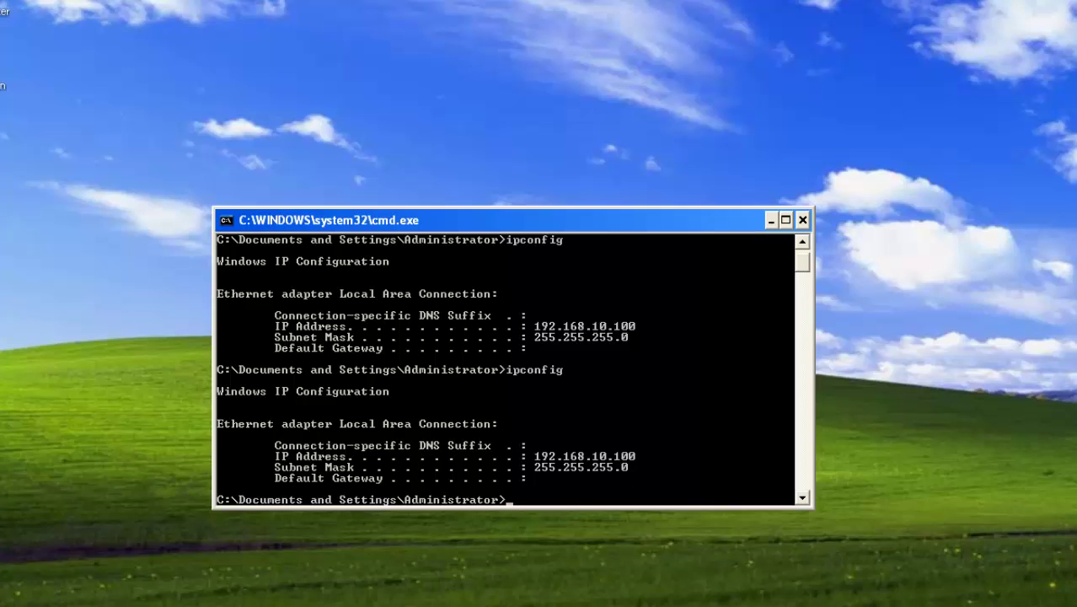
- Return to the server virtual machine, review the general, DNS and advanced properties of Scope1, and close them without changes
left_click(182, 1)
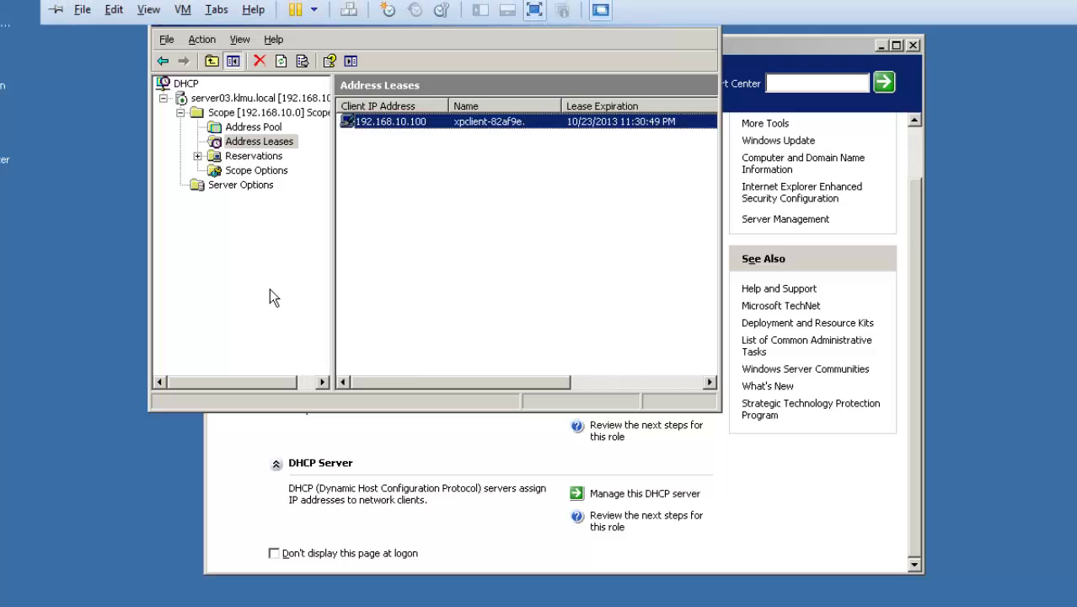
left_click(269, 128)
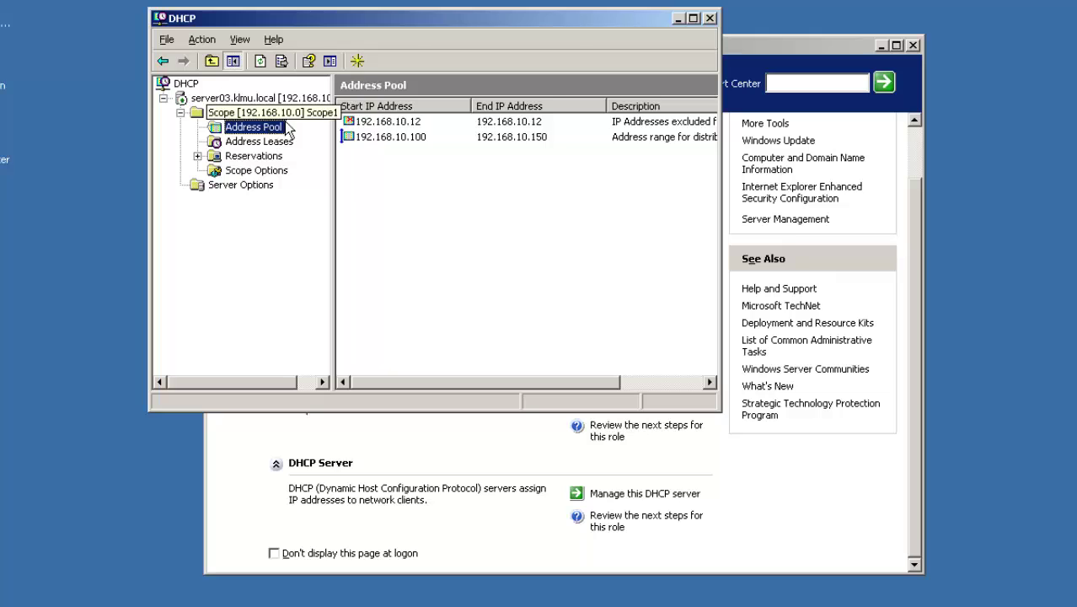
right_click(277, 113)
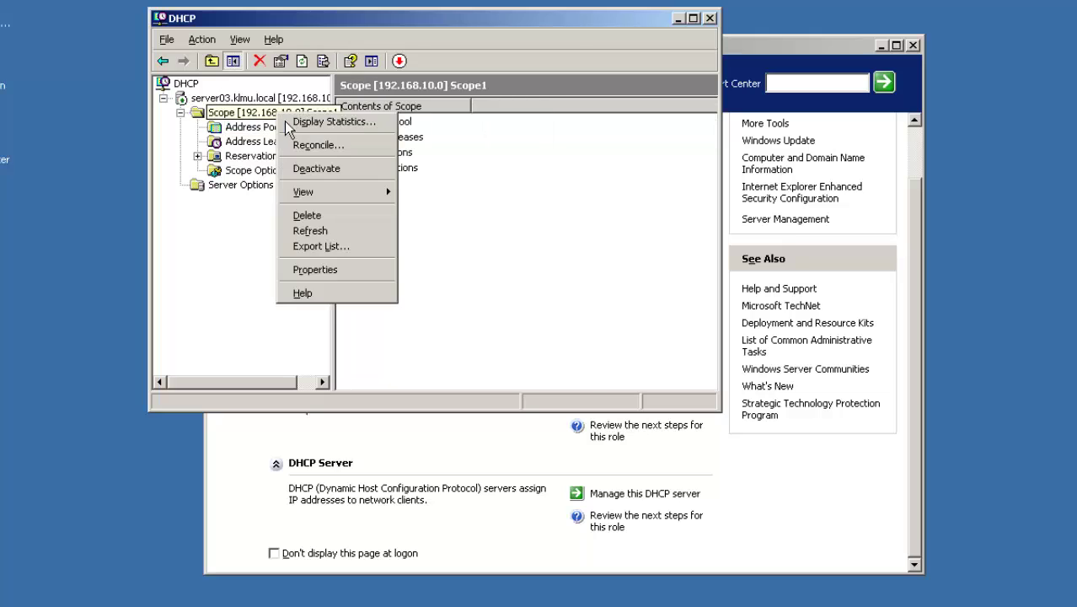
left_click(331, 269)
left_click(333, 47)
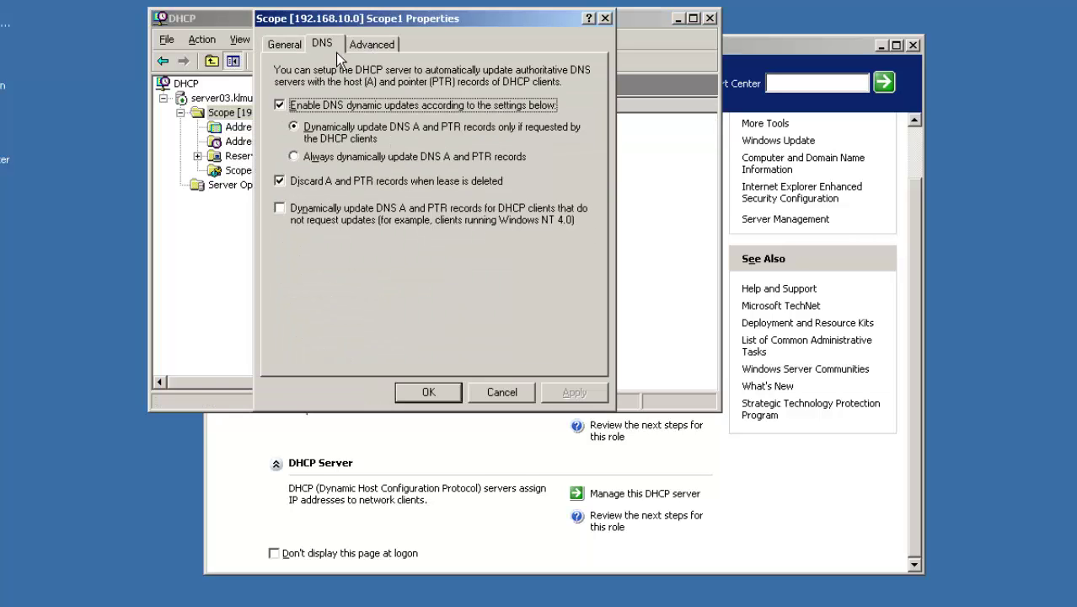
left_click(361, 49)
left_click(337, 49)
left_click(394, 49)
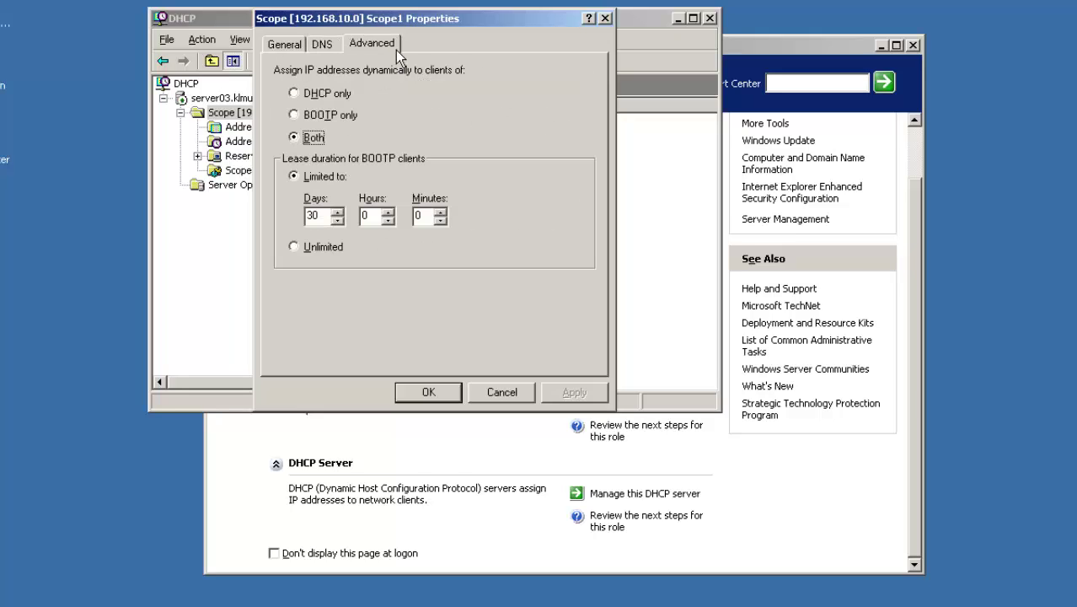
left_click(337, 48)
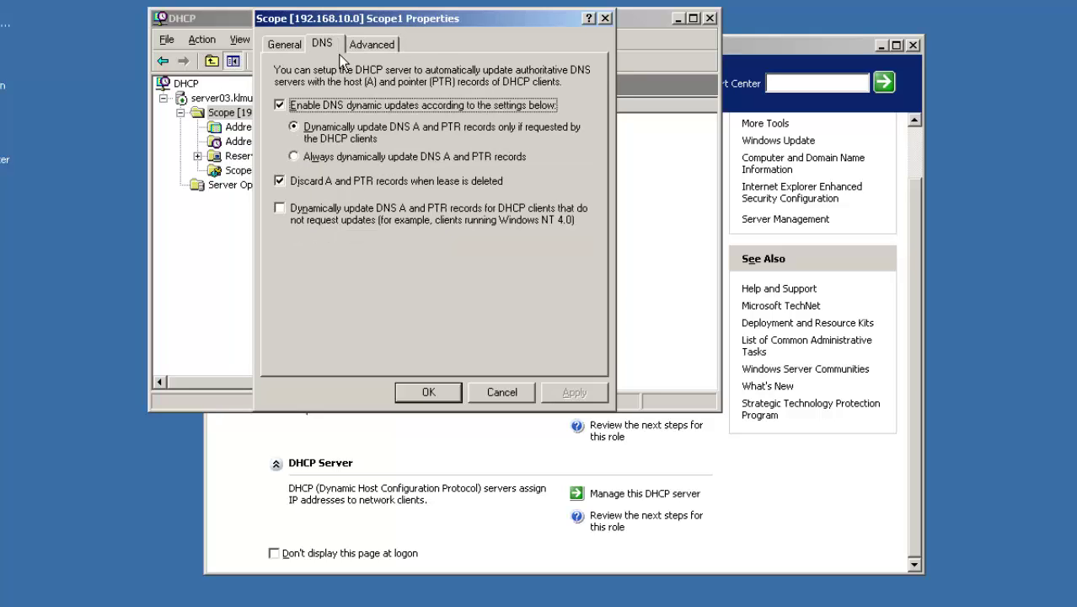
left_click(305, 49)
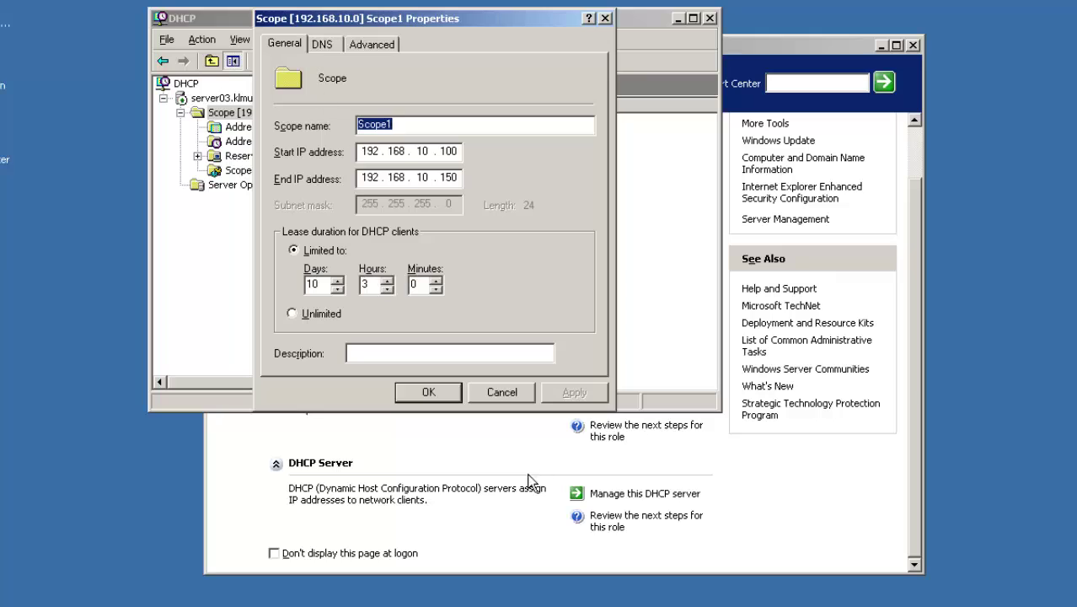
left_click(509, 400)
- Examine Scope1's address pool entries and the actions available for the pool
left_click(252, 127)
right_click(254, 129)
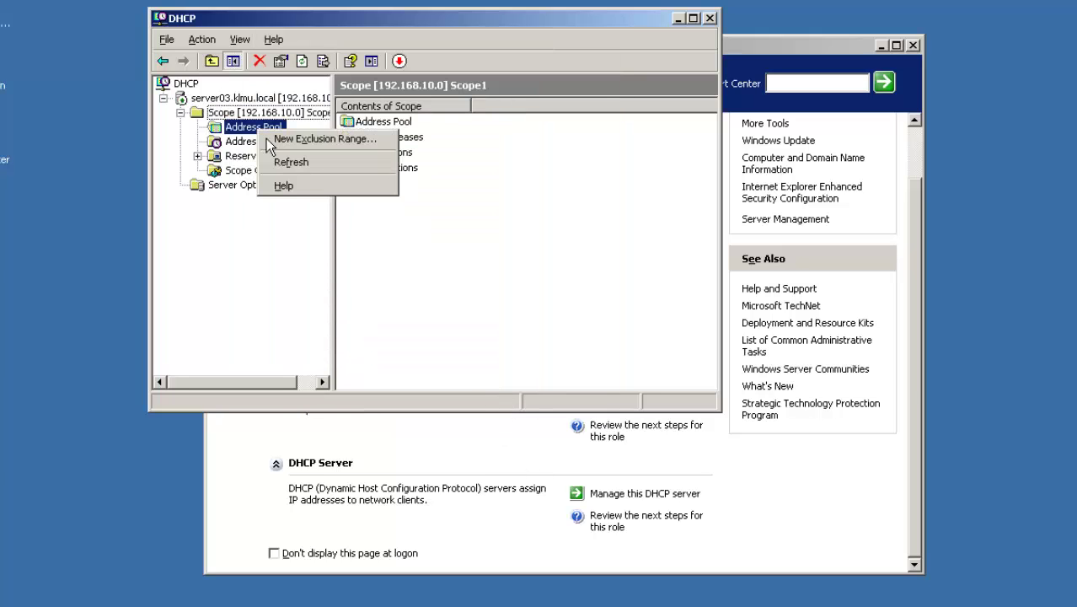
left_click(226, 132)
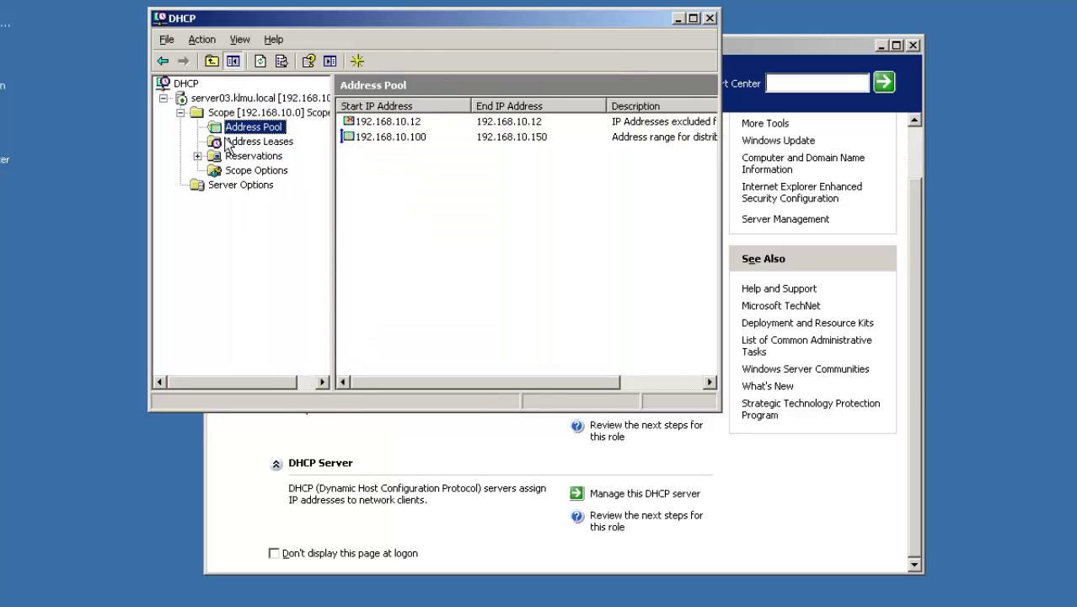
right_click(430, 124)
left_click(459, 145)
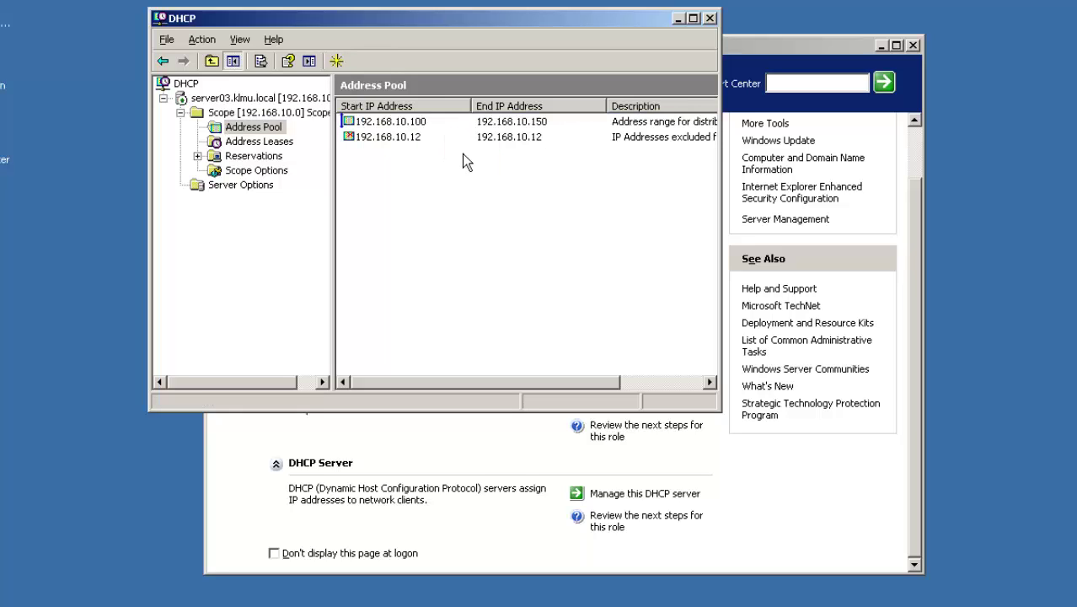
left_click(253, 131)
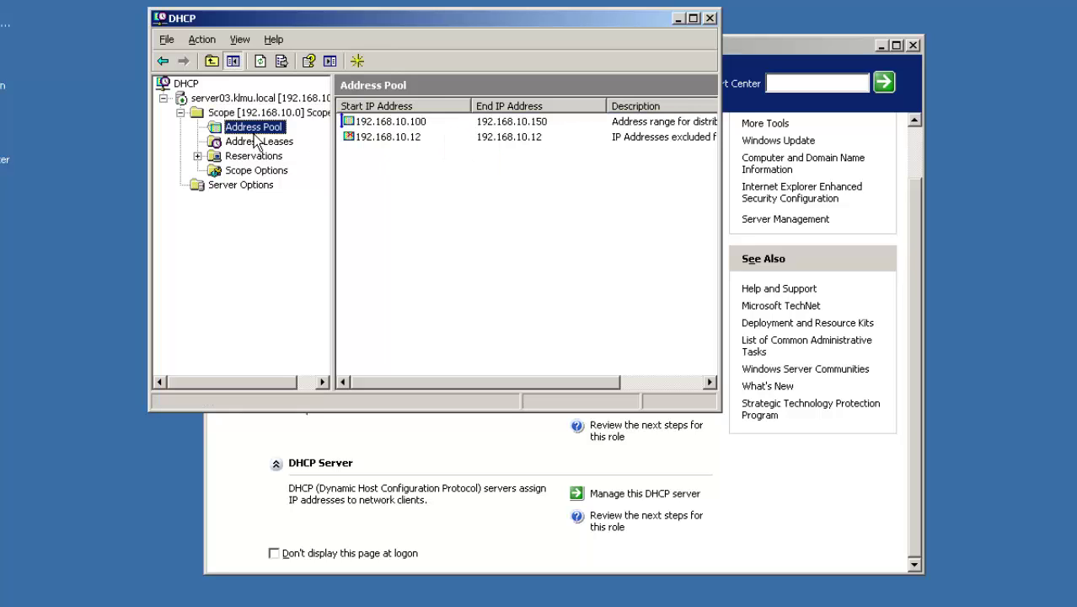
left_click(180, 112)
left_click(180, 112)
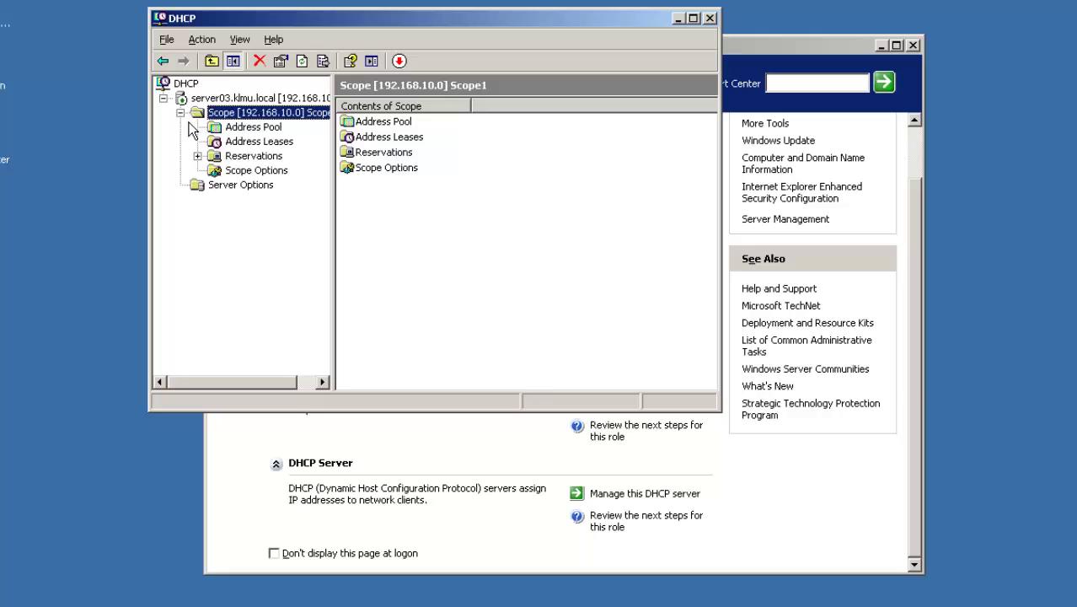
left_click(180, 112)
left_click(180, 112)
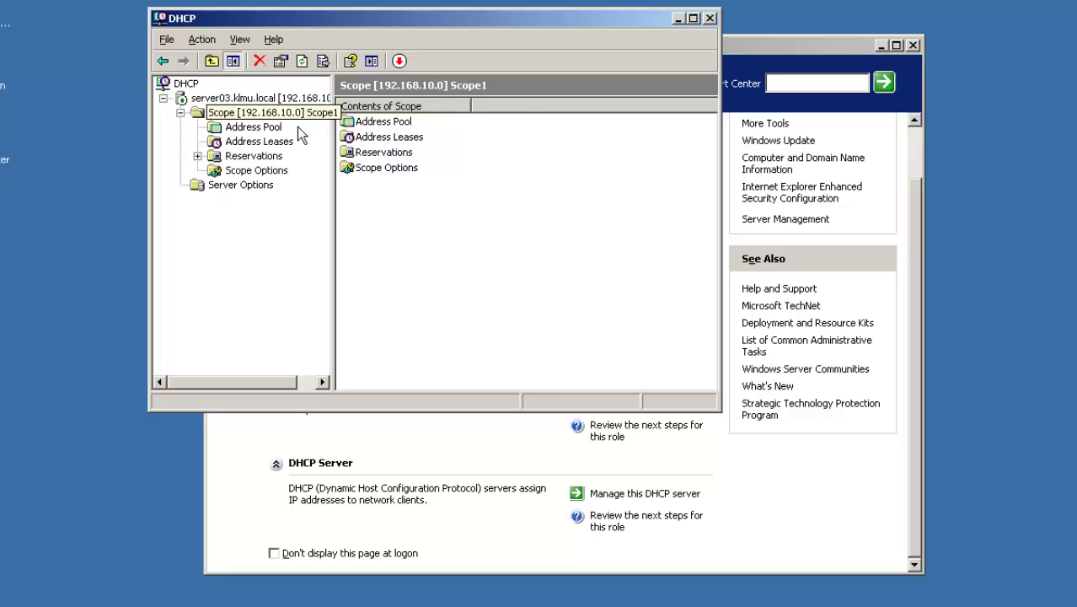
- Examine Scope1's options, reservations and address leases, plus the server options with their DNS servers entry
left_click(257, 170)
left_click(276, 157)
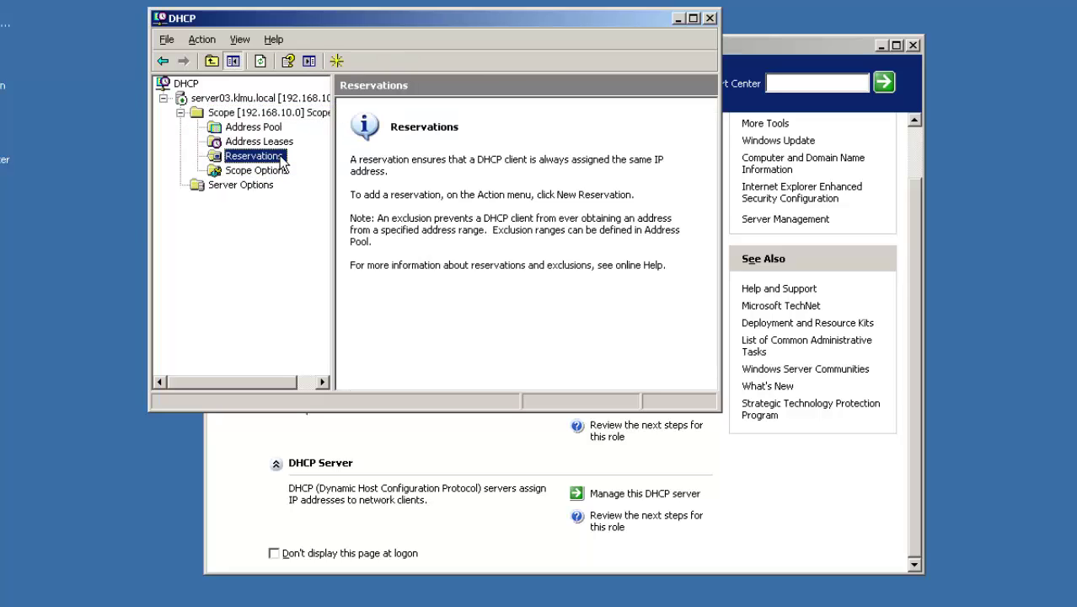
left_click(265, 142)
left_click(266, 187)
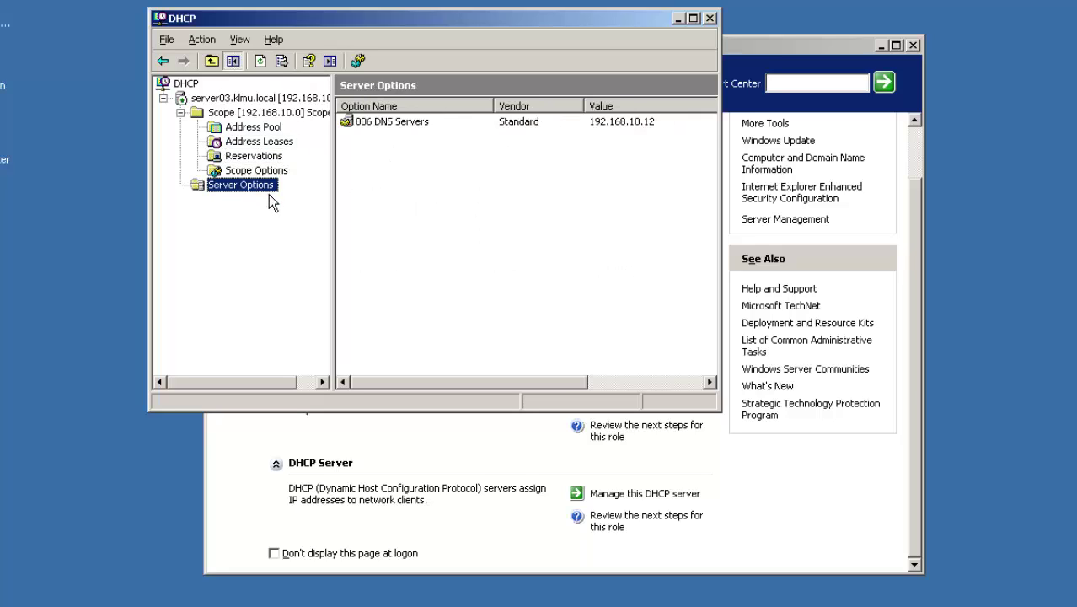
left_click(410, 124)
right_click(413, 128)
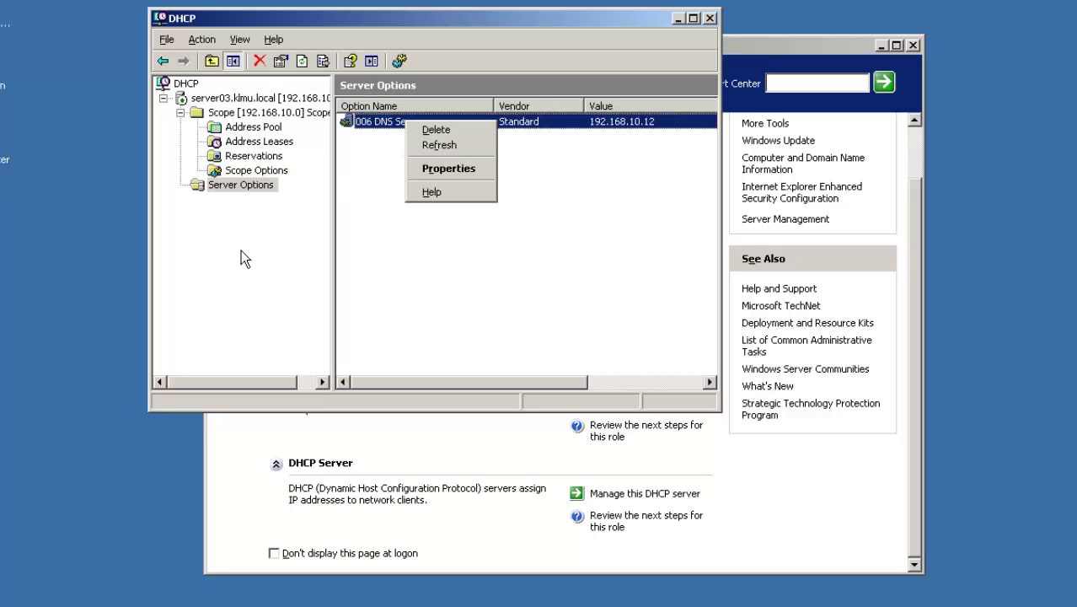
left_click(267, 188)
left_click(267, 172)
left_click(259, 188)
right_click(253, 184)
left_click(254, 173)
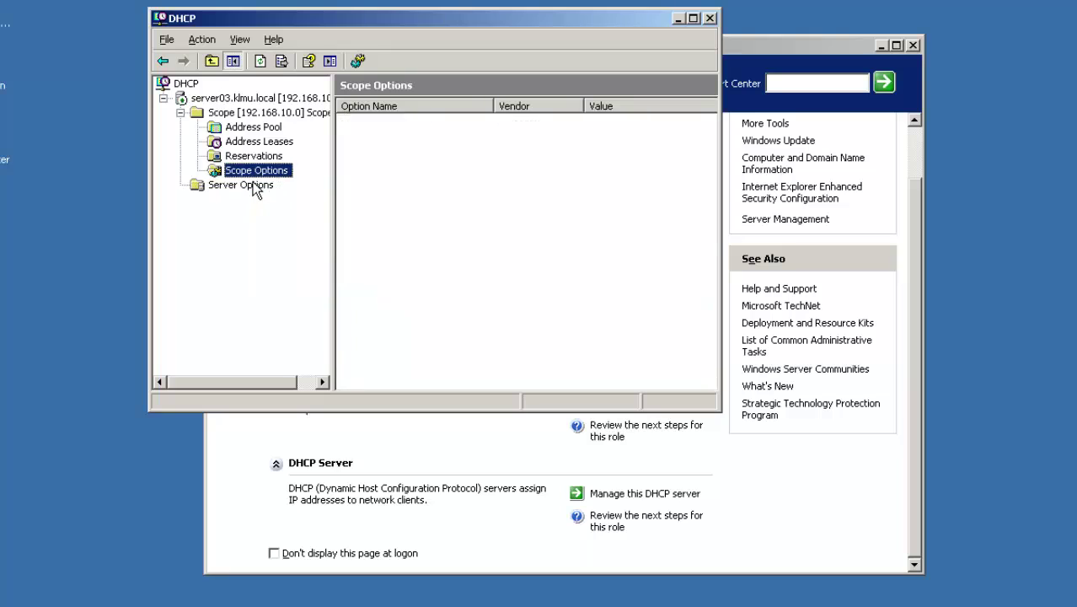
left_click(261, 160)
left_click(253, 126)
- Deactivate Scope1 and confirm disabling it
left_click(253, 112)
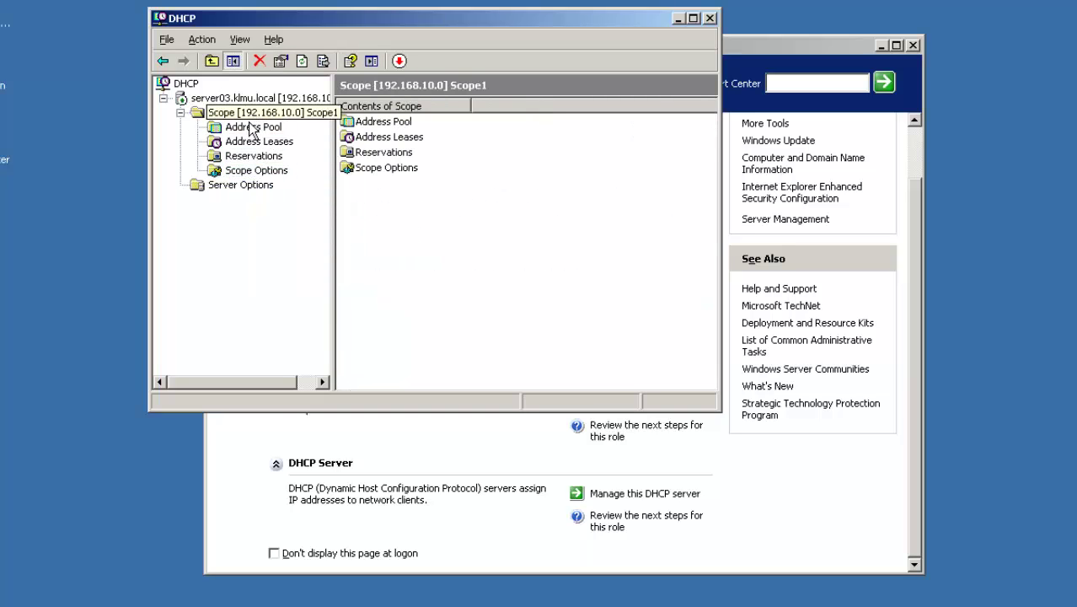
right_click(241, 113)
left_click(286, 169)
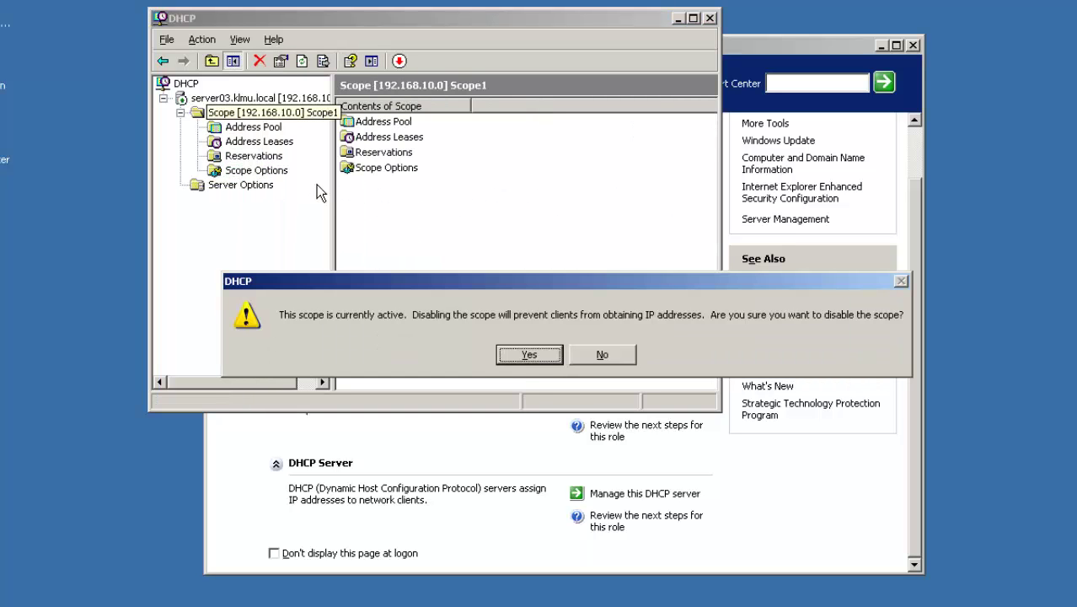
left_click(536, 363)
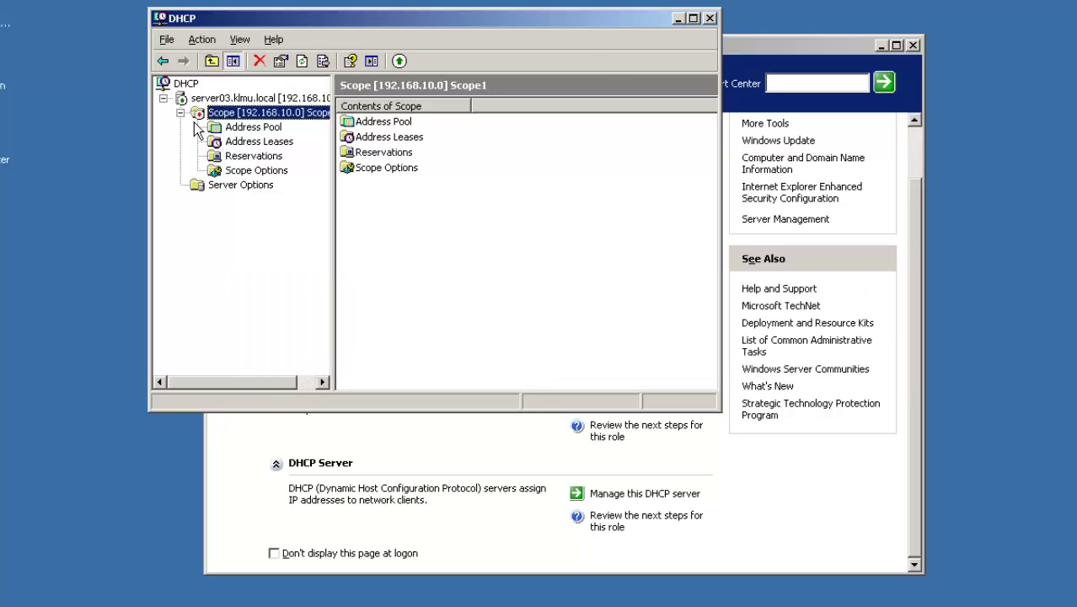
- Review the Reconcile dialog and view customization for Scope1, close both without changes, and collapse the scope in the tree
right_click(268, 114)
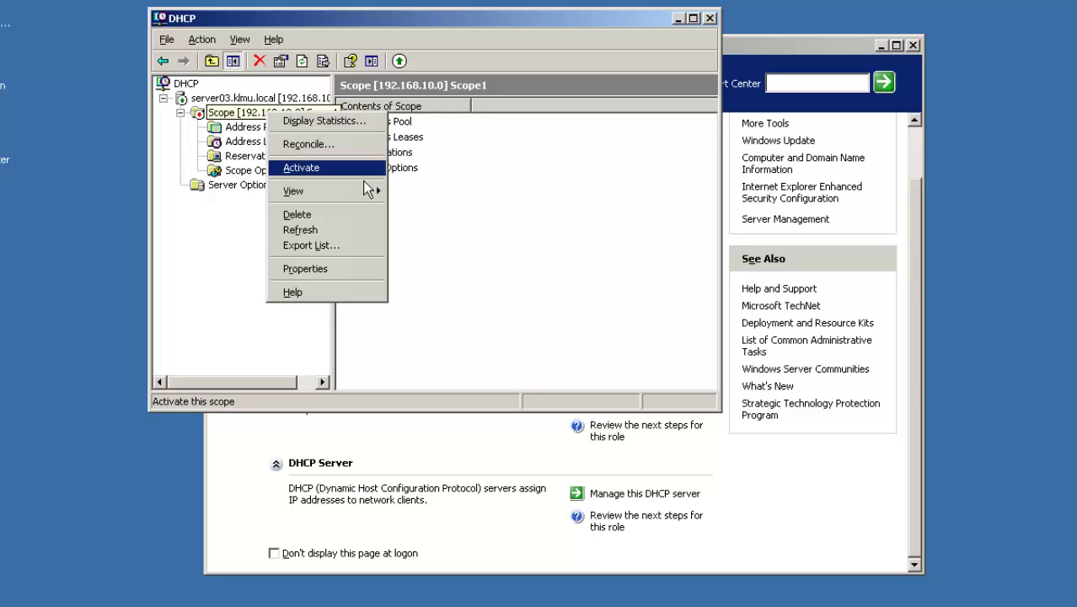
left_click(362, 150)
left_click(472, 347)
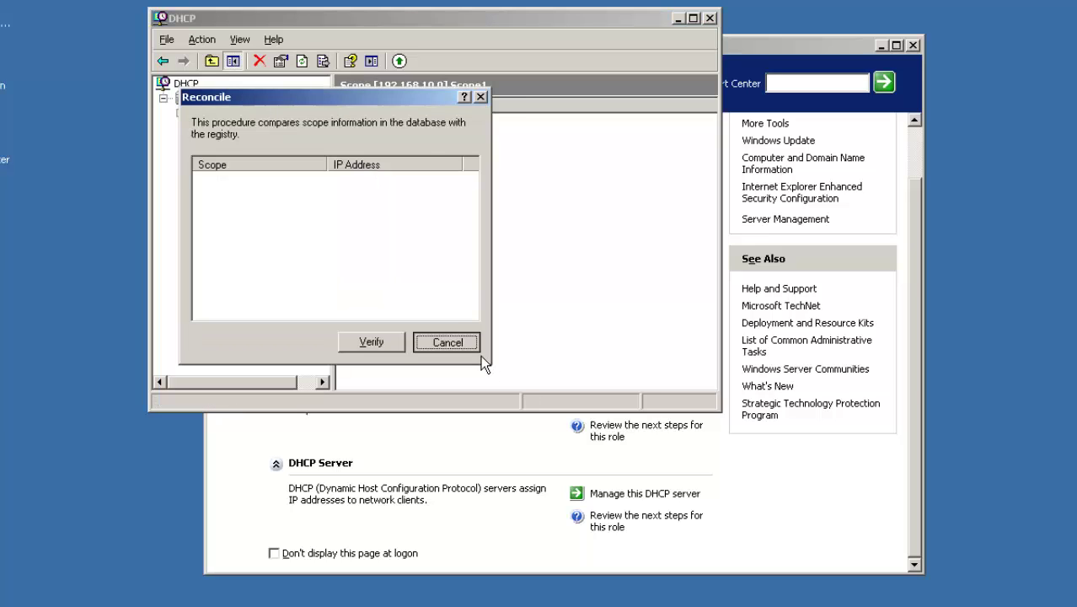
right_click(268, 115)
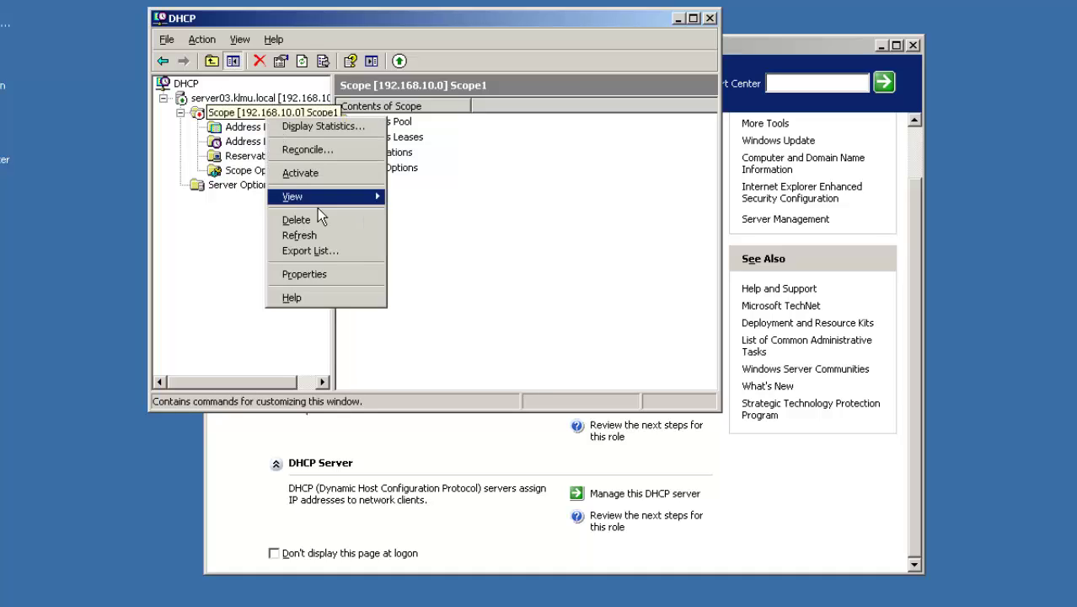
mouse_move(318, 208)
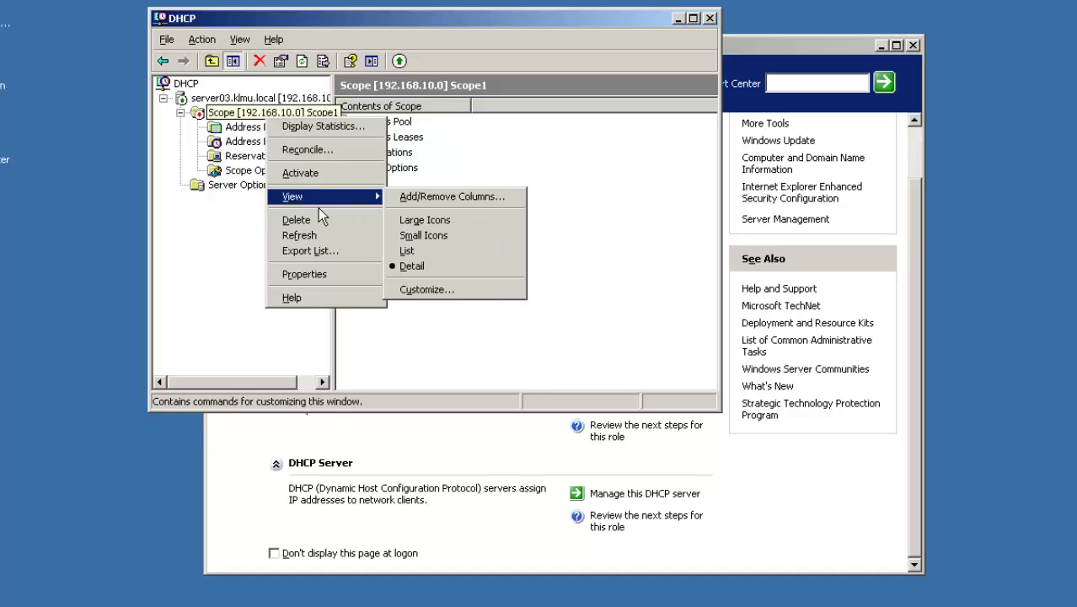
left_click(427, 289)
left_click(536, 362)
right_click(266, 115)
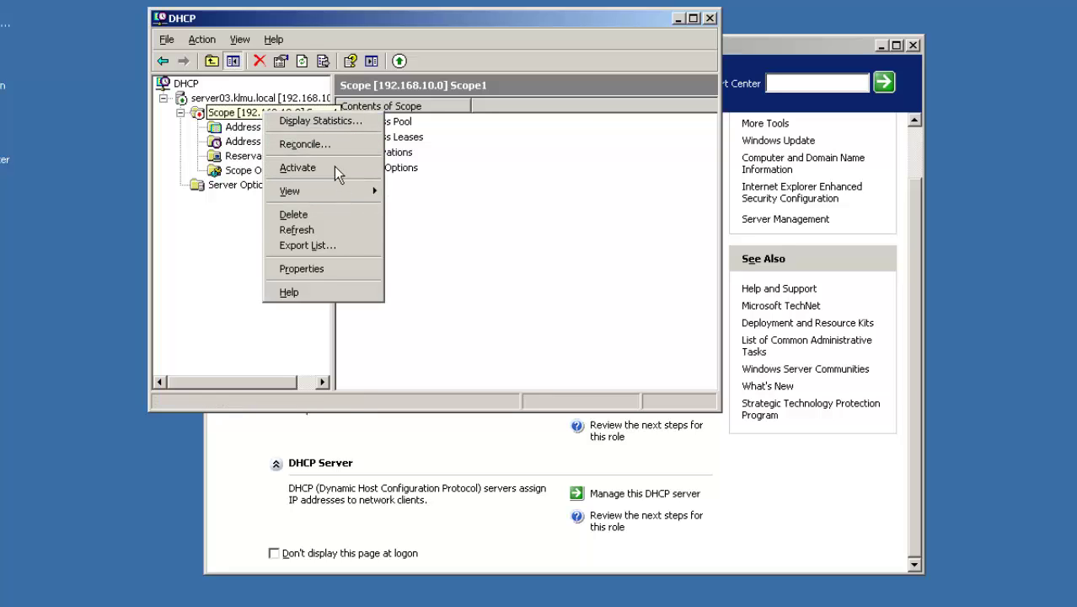
left_click(192, 123)
left_click(179, 112)
- Start a new scope on server03.klmu.local and name it NewSCope
right_click(241, 102)
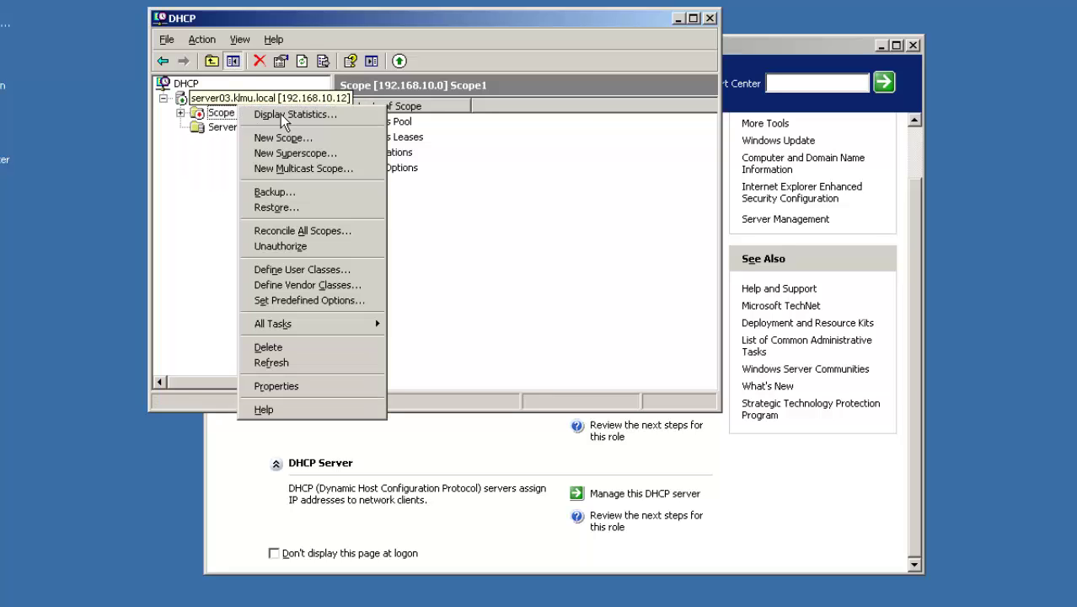
left_click(293, 140)
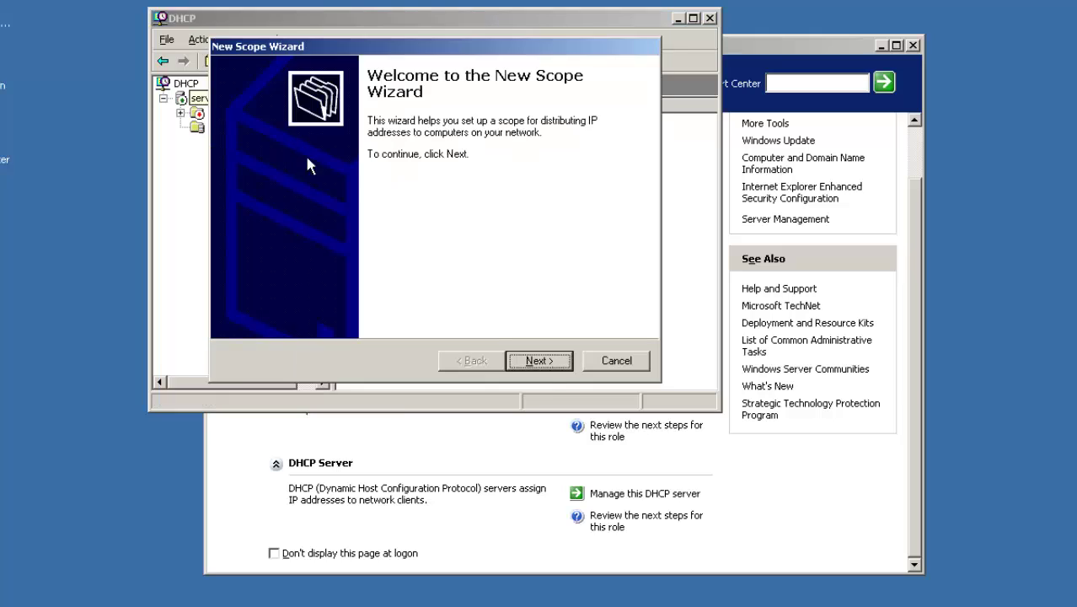
left_click(542, 361)
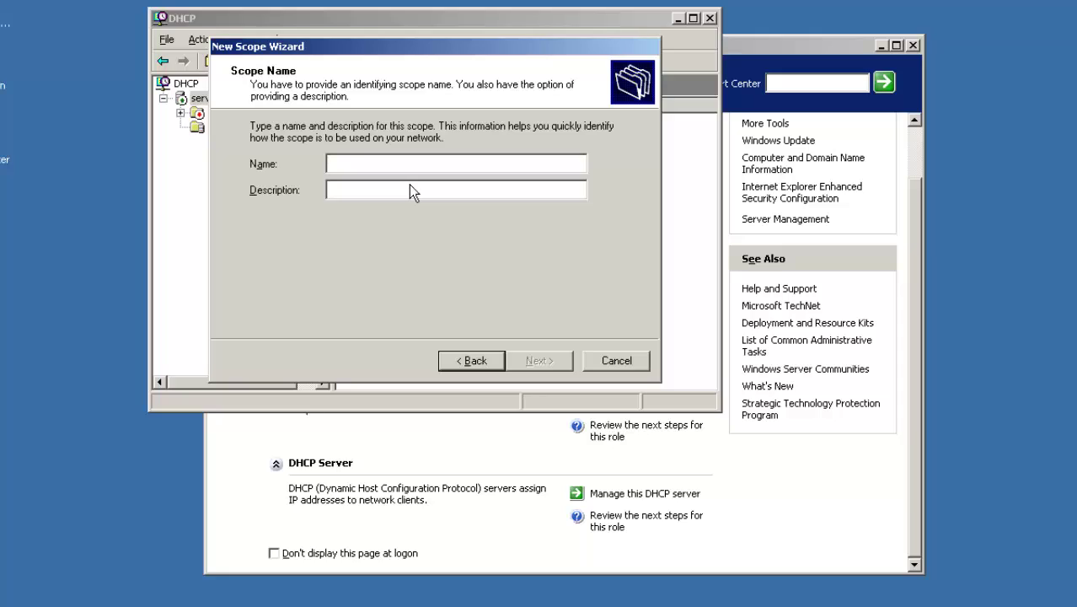
type("NEw")
key("BackSpace")
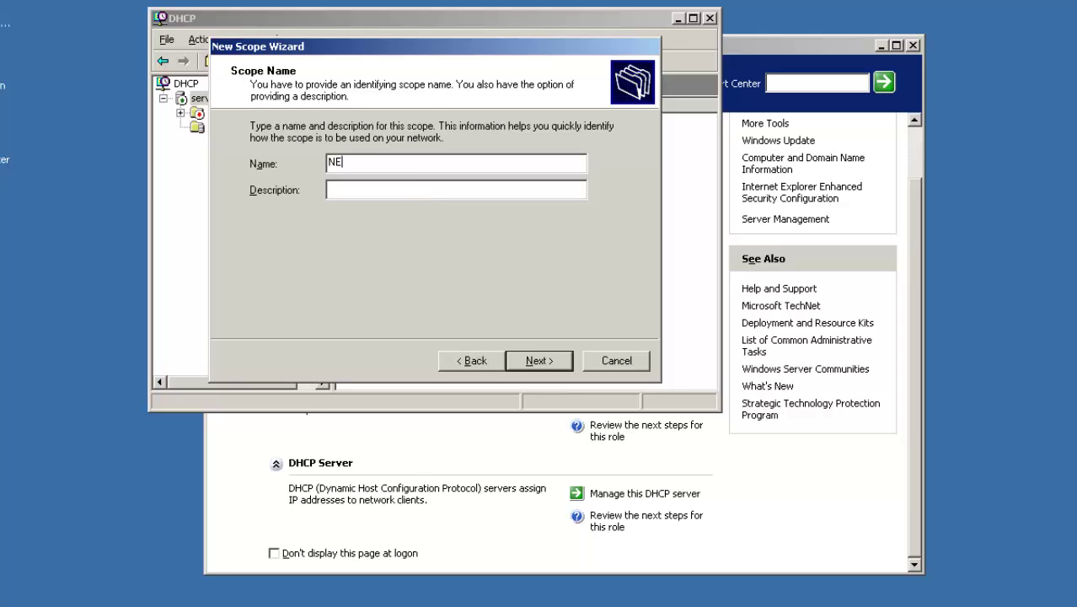
key("BackSpace")
type("ewSCope")
left_click(539, 360)
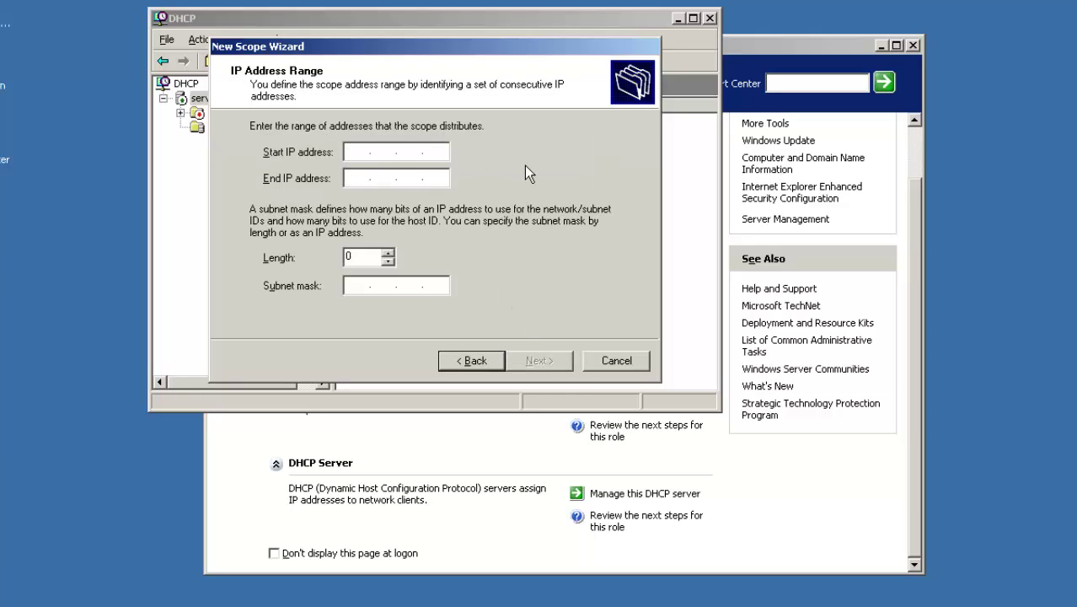
- Try to give the new scope the address range 192.168.10.151 to 192.168.10.160, and cancel the New Scope Wizard
type("192 . 168 . 10 . 151")
left_click(366, 179)
type("192 . ")
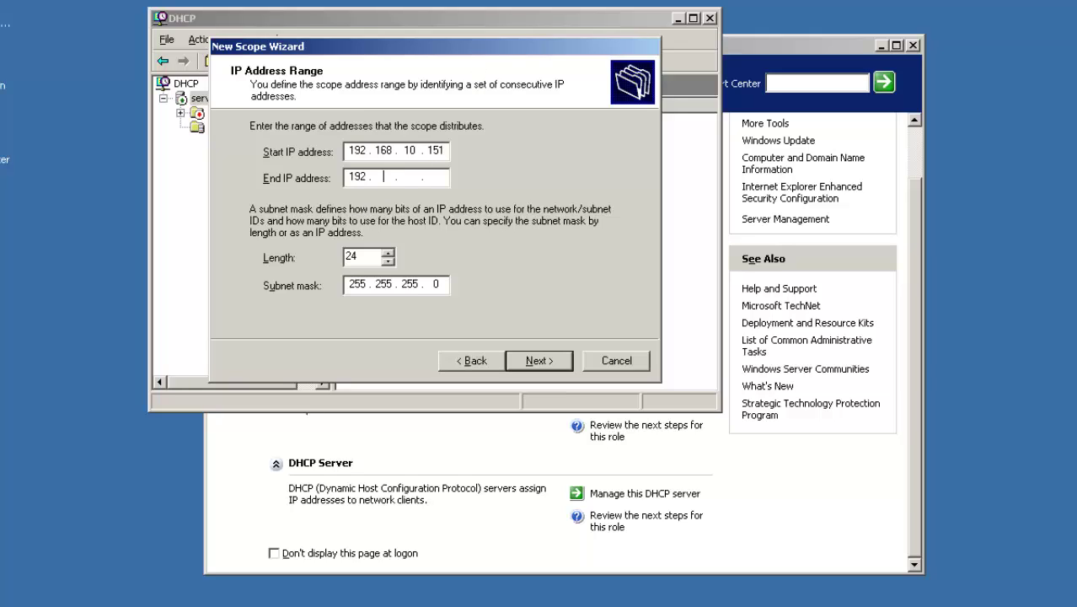
type("168 . 10 . 160")
left_click(556, 367)
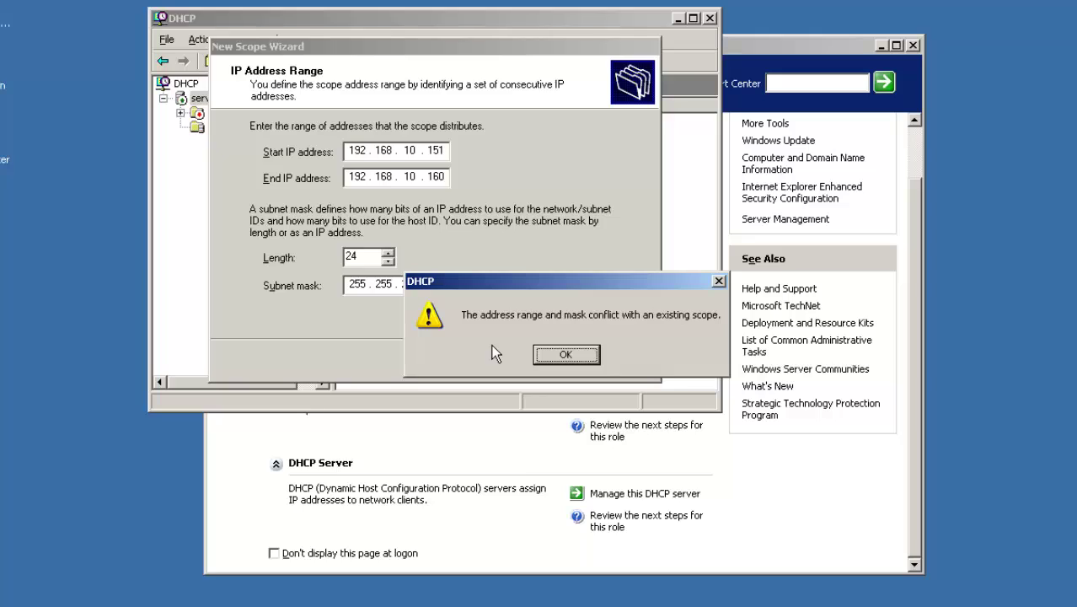
left_click(570, 366)
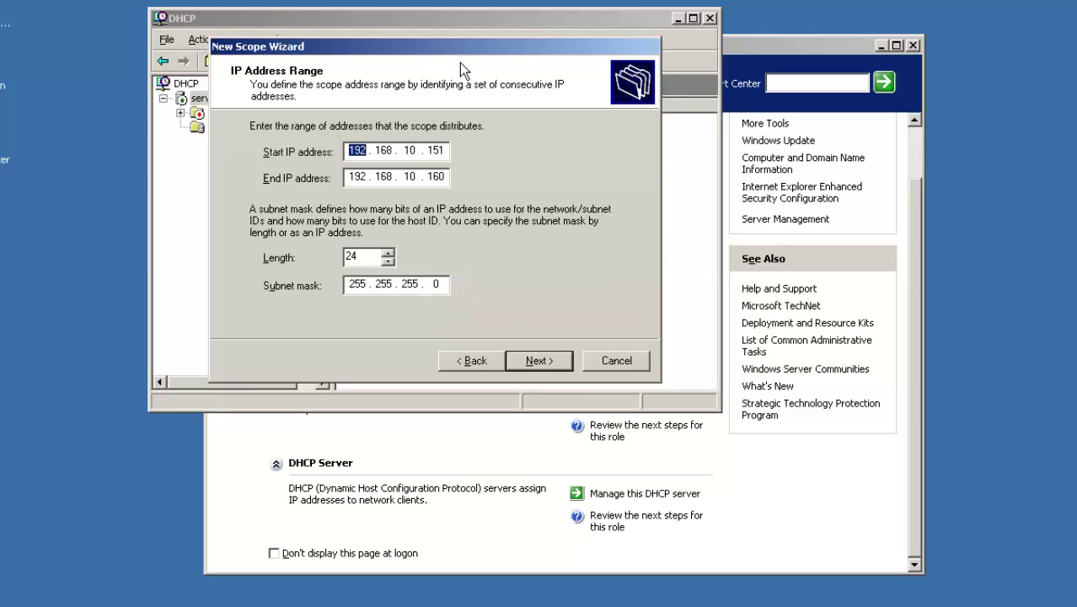
left_click_drag(460, 47, 467, 219)
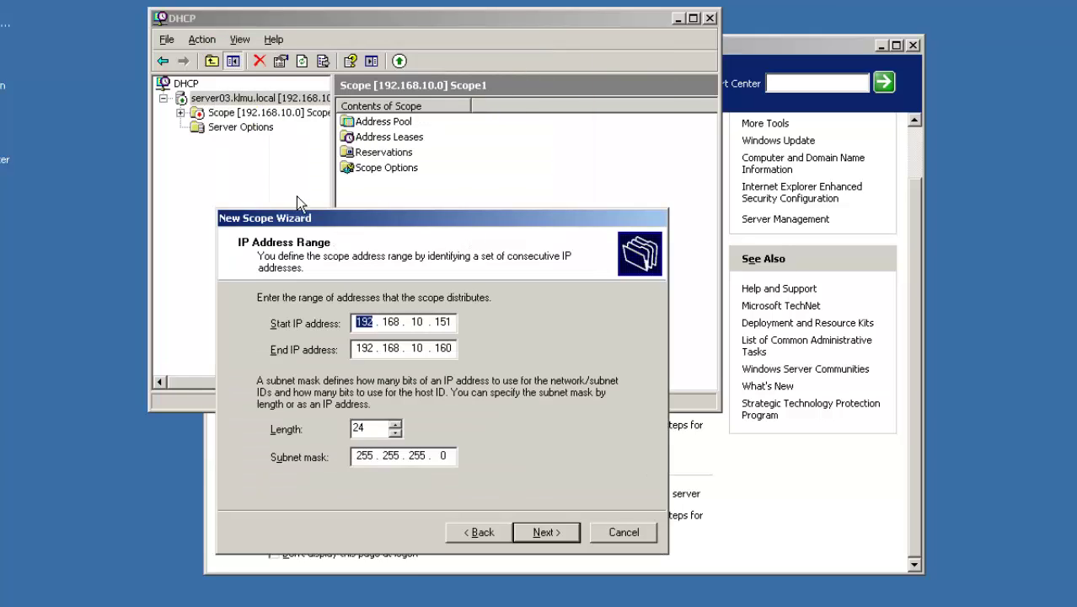
left_click(627, 538)
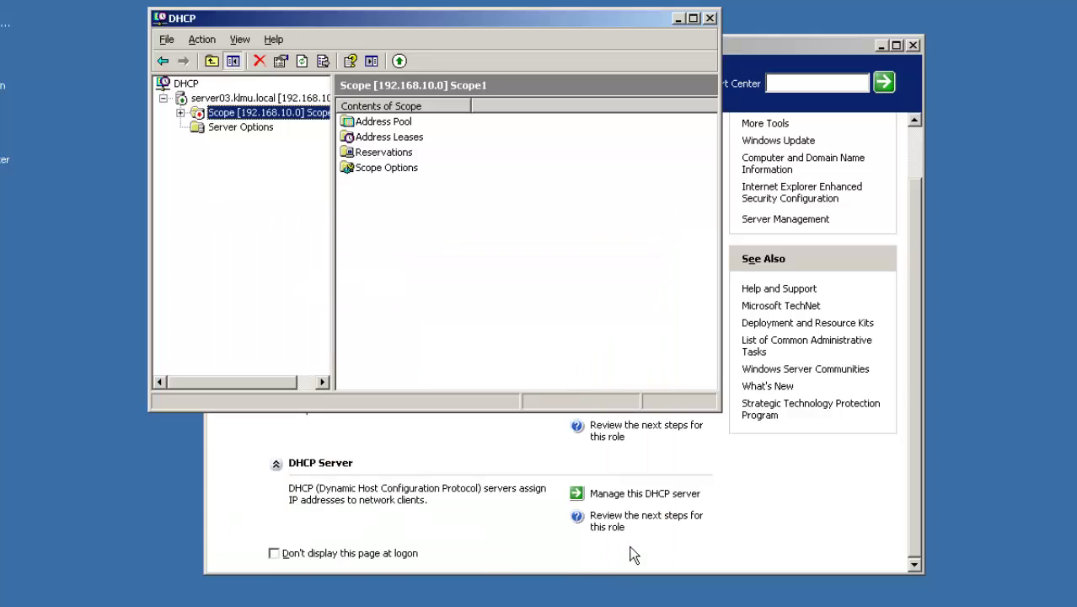
- Expand Scope1 and refresh its address pool to inspect the distribution range
left_click(181, 113)
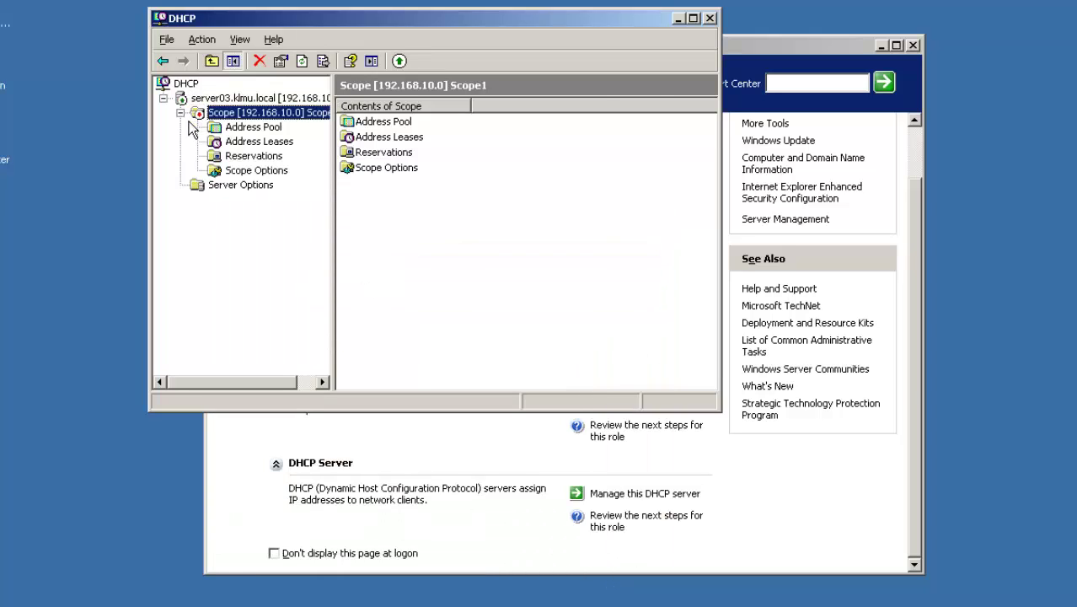
left_click(252, 129)
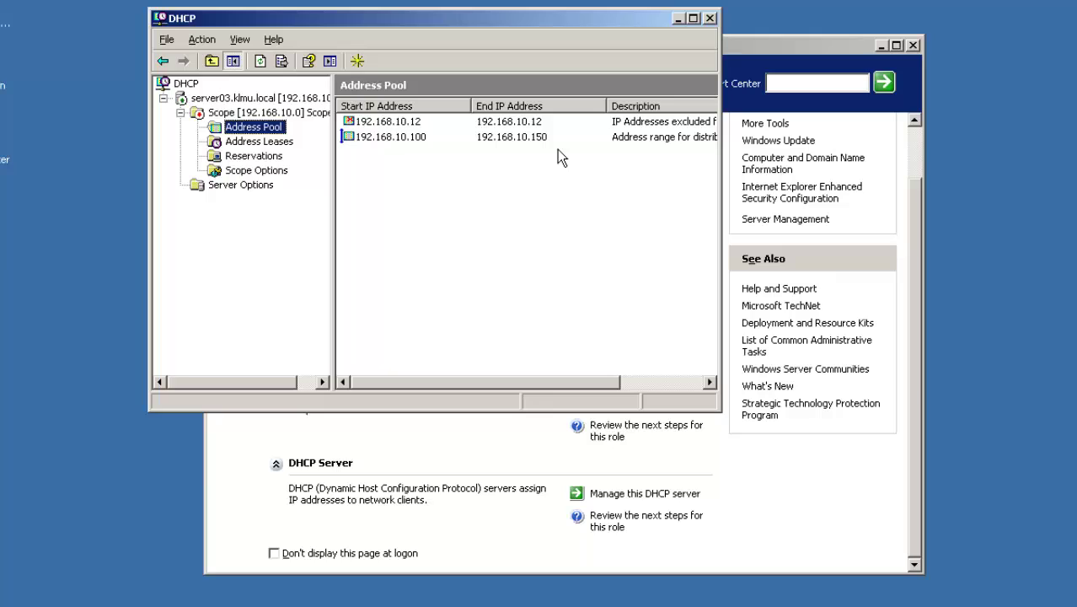
right_click(392, 138)
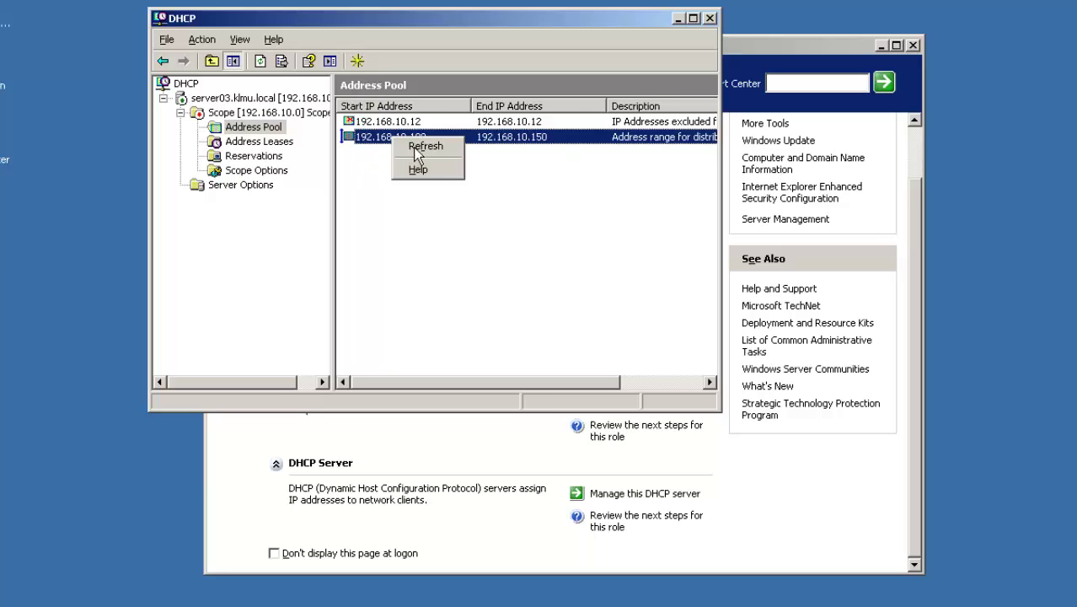
left_click(417, 152)
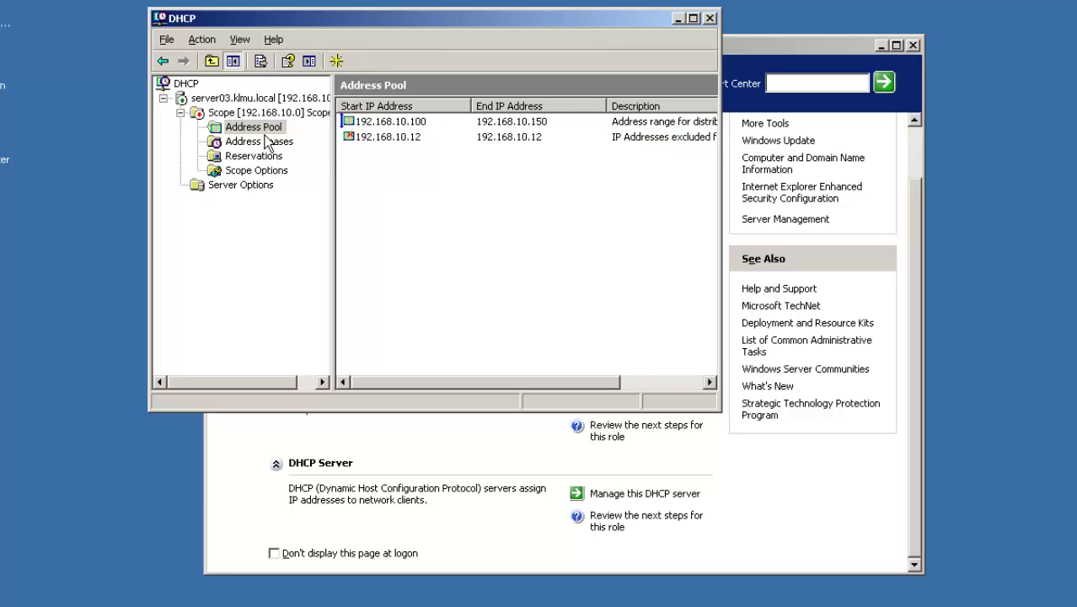
- Start deleting Scope1, but decline the deletion when asked about active clients
left_click(240, 113)
right_click(239, 116)
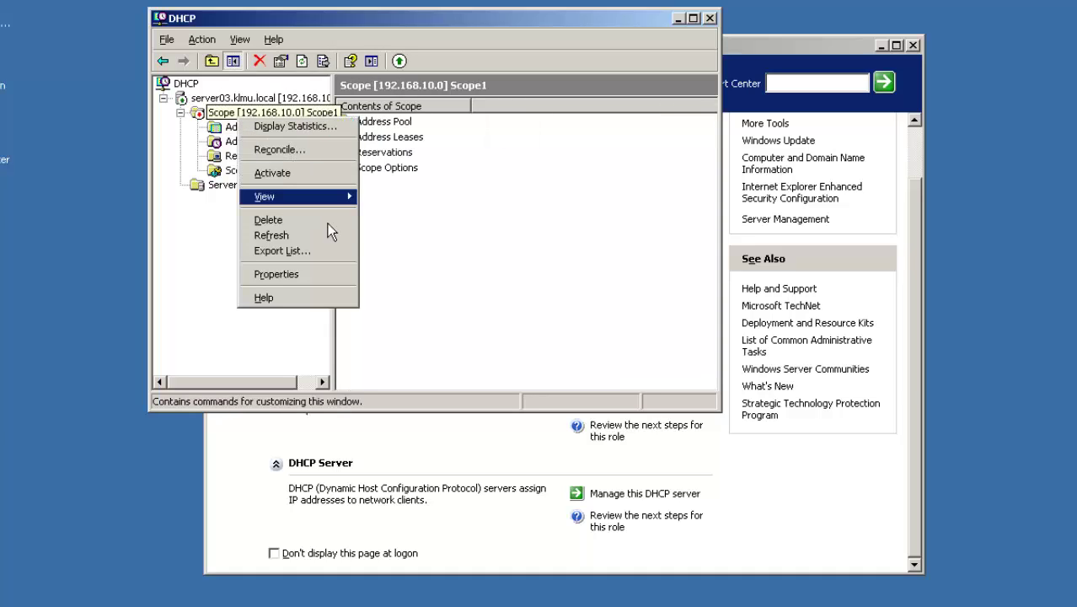
left_click(328, 226)
left_click(532, 355)
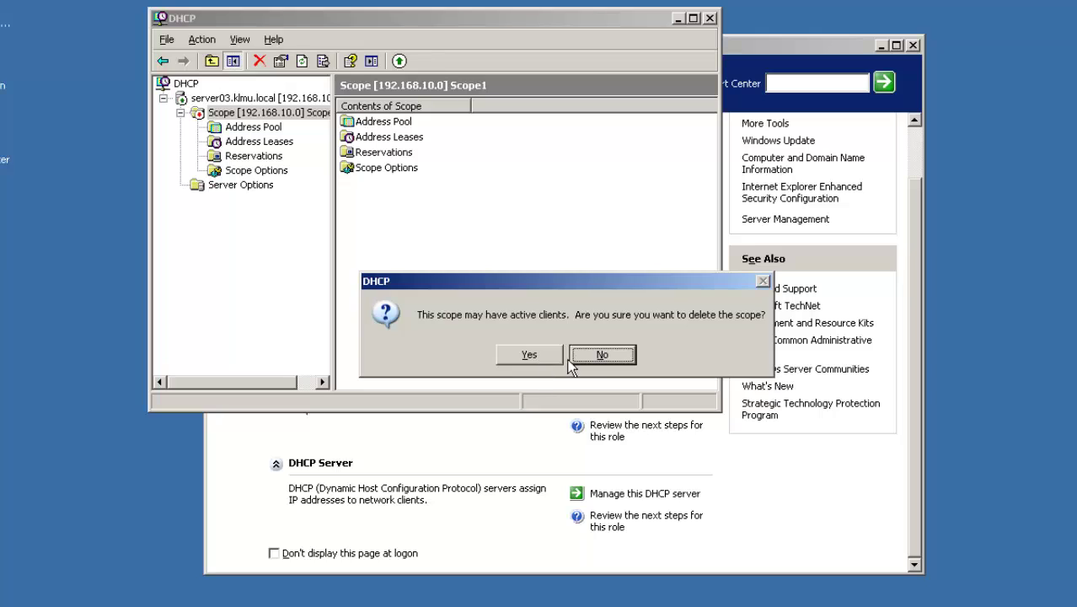
left_click(599, 356)
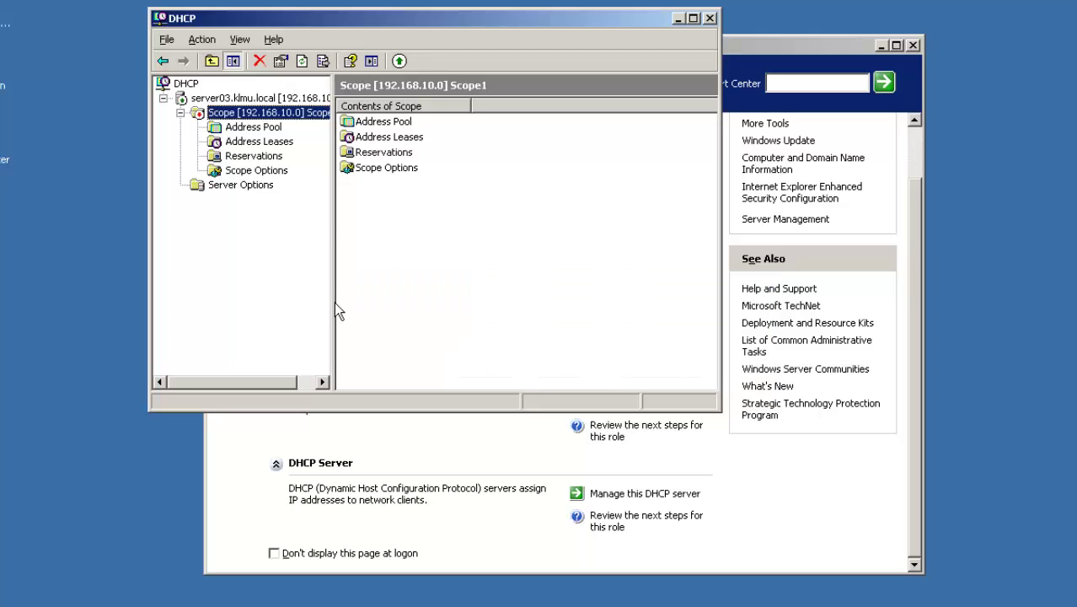
- Delete the XP client's 192.168.10.100 entry from Scope1's address leases
left_click(244, 127)
left_click(285, 143)
left_click(274, 158)
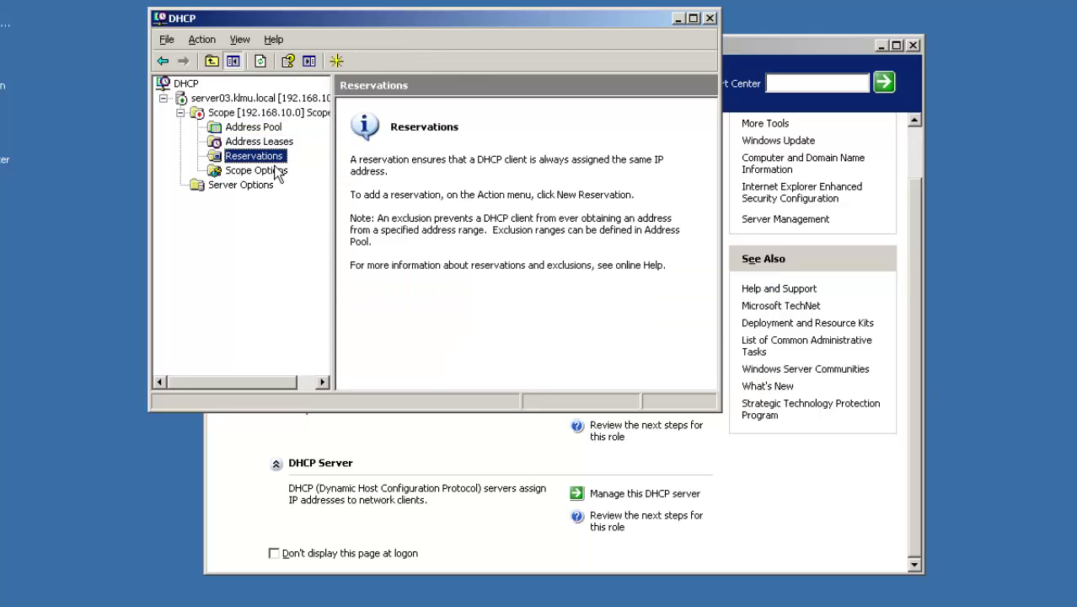
left_click(270, 141)
left_click(403, 128)
right_click(392, 124)
left_click(460, 140)
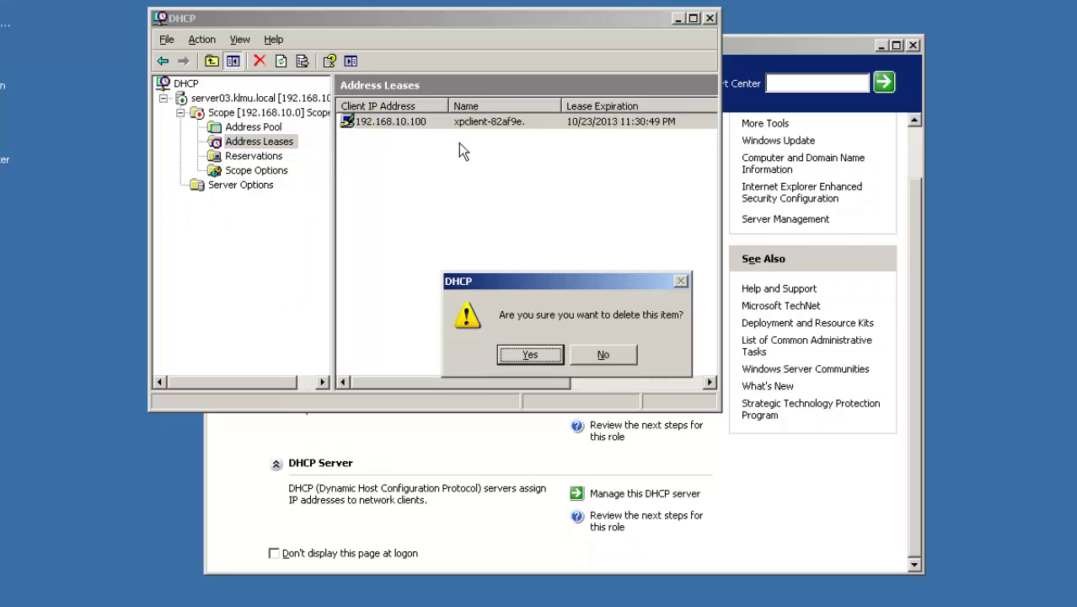
left_click(552, 361)
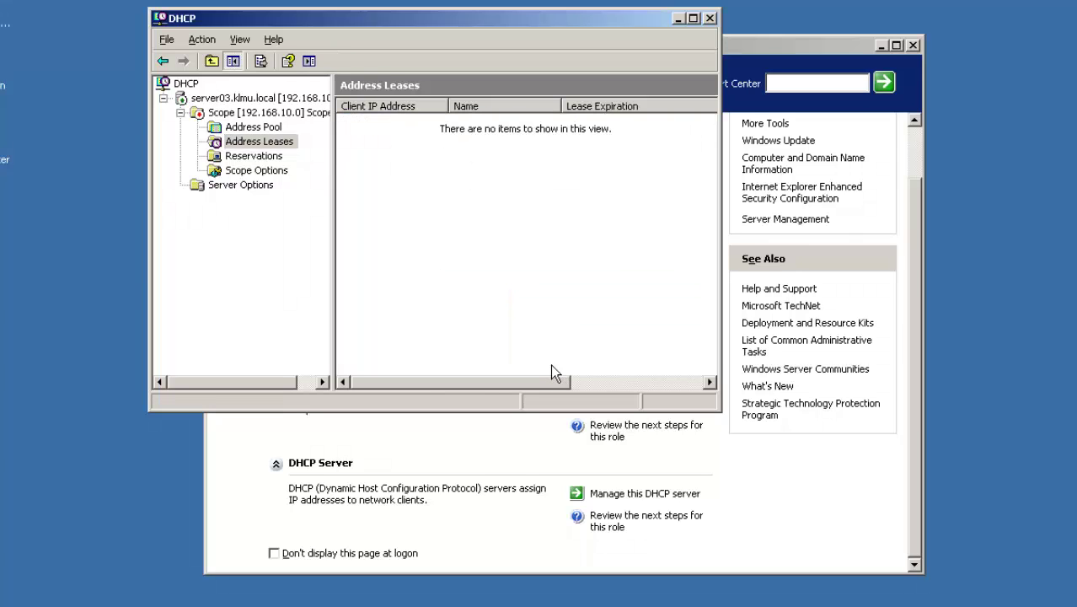
- Check Scope1's reservations and scope options, and delete Scope1 from the DHCP server
left_click(254, 157)
left_click(258, 171)
right_click(251, 114)
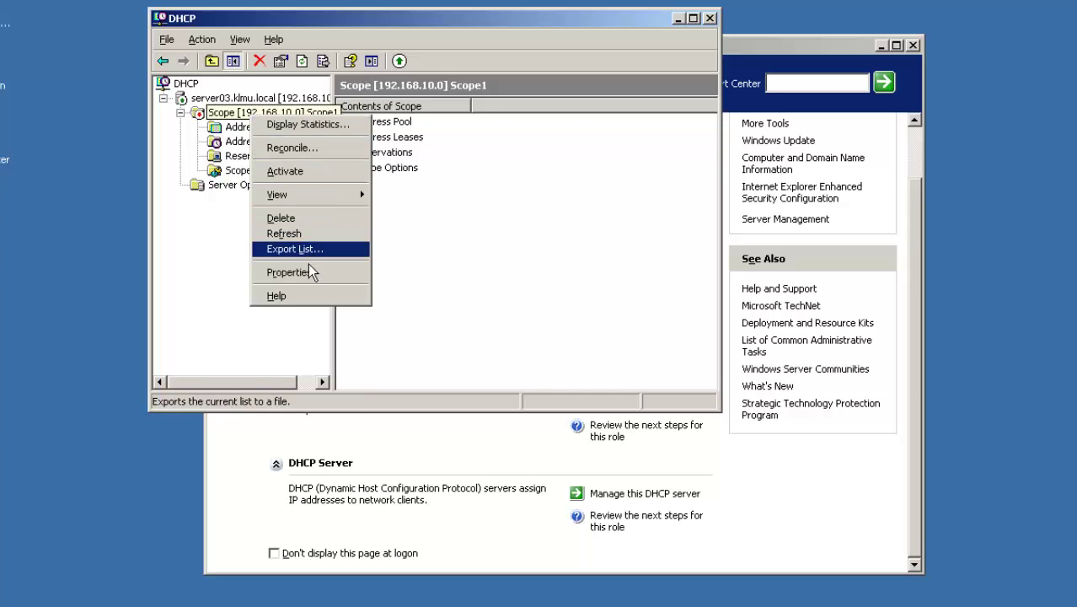
left_click(319, 219)
left_click(530, 355)
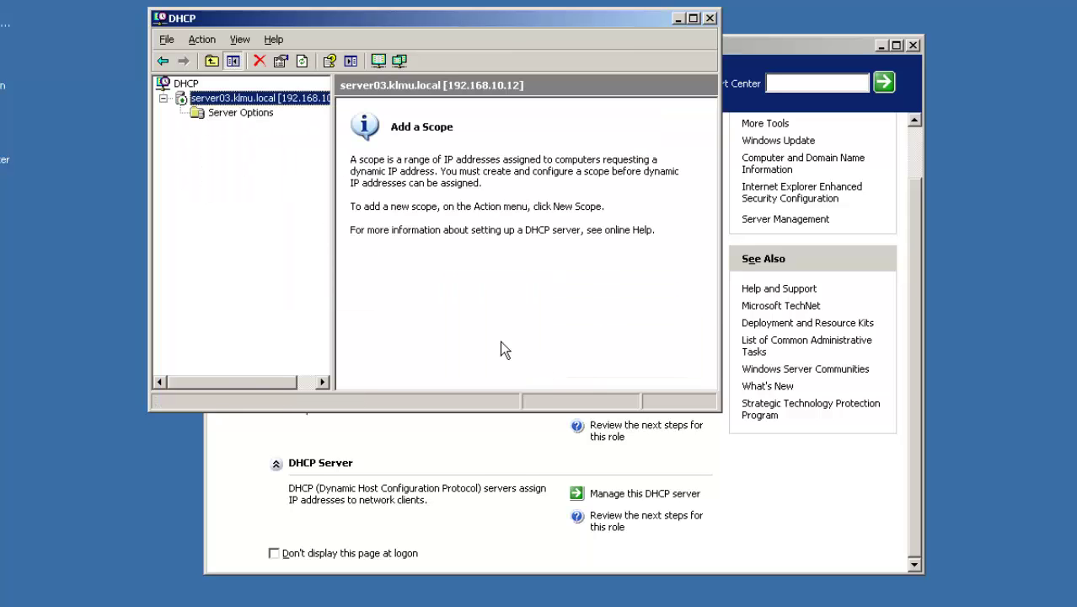
- Start a new scope on the server03.klmu.local DHCP server and name it NewScope
right_click(229, 98)
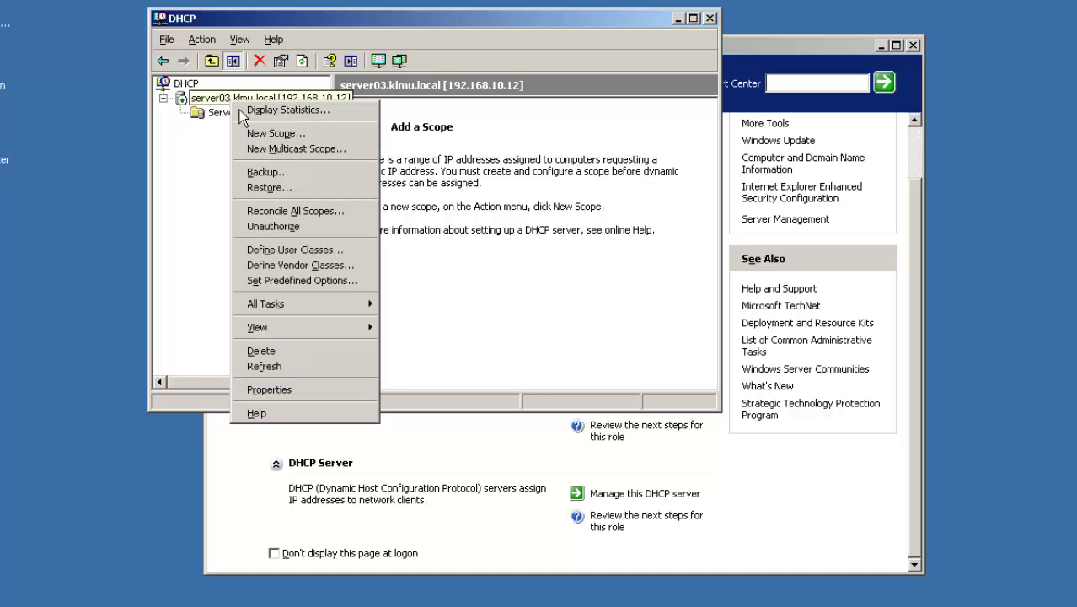
left_click(299, 134)
left_click(551, 362)
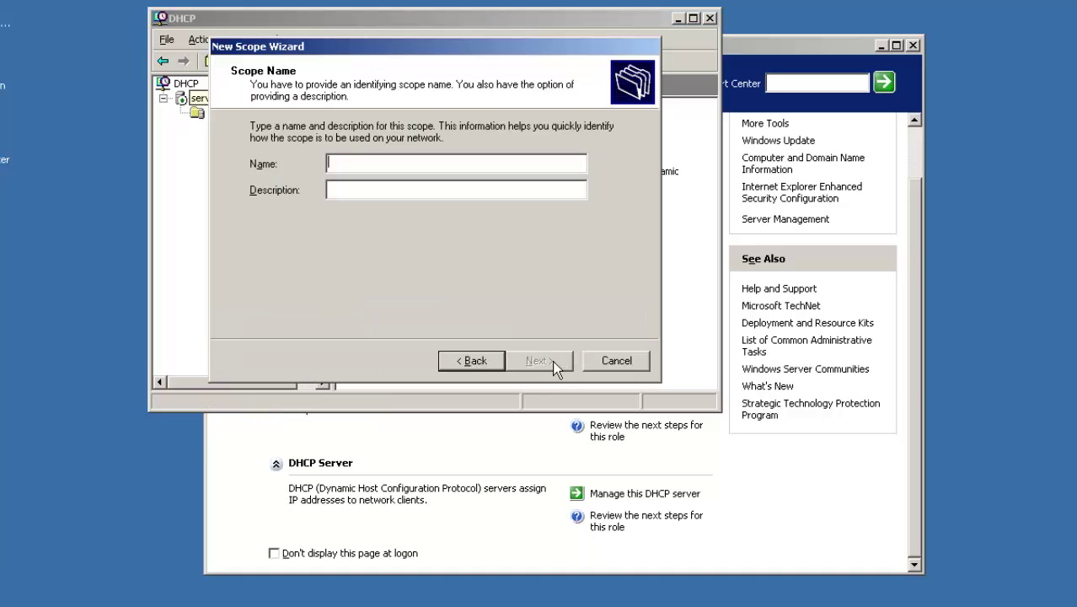
type("New S")
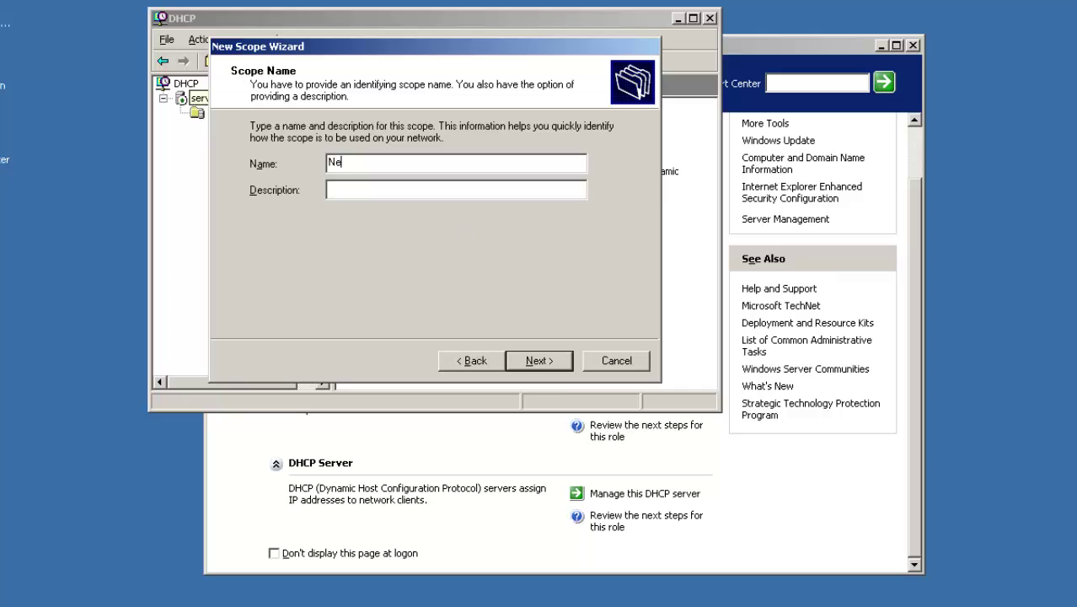
key("BackSpace")
key("BackSpace")
type("Scope")
left_click(563, 364)
left_click(476, 366)
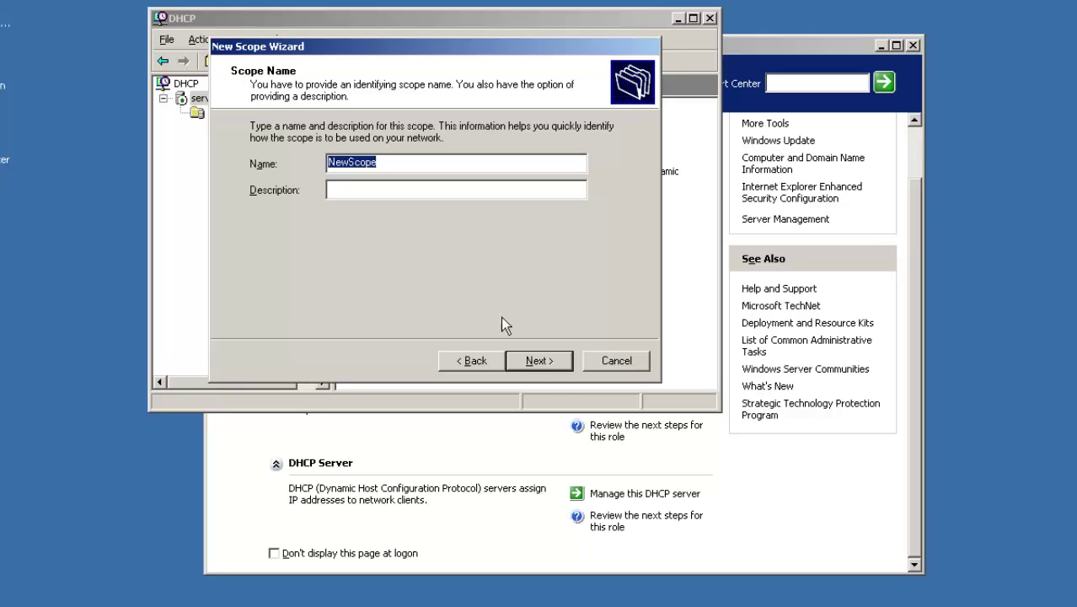
left_click(534, 359)
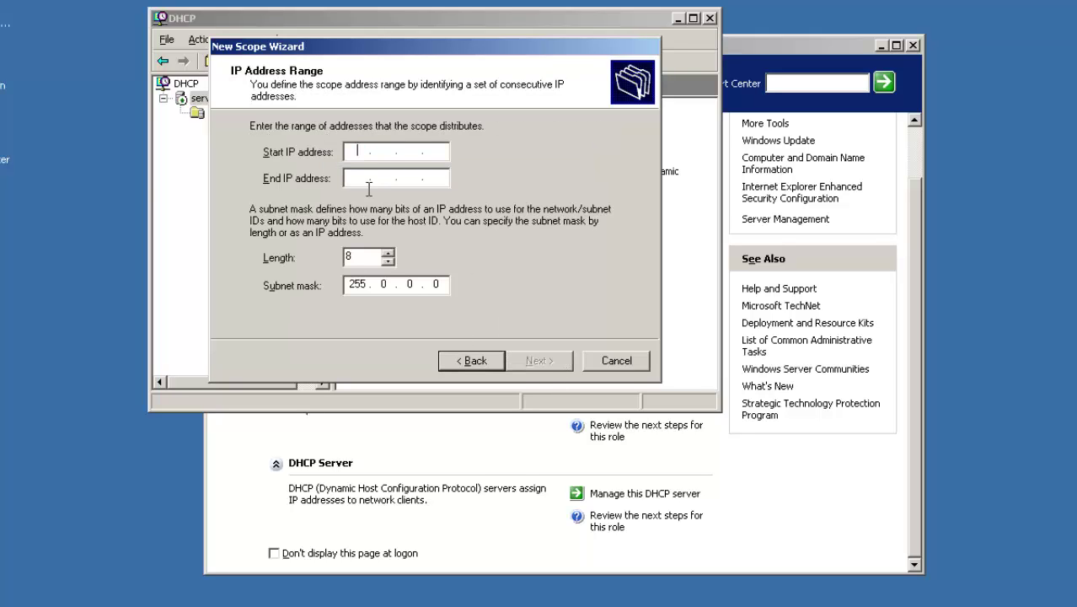
- Set the scope's address range to 192.168.10.100 through 192.168.10.150 with a subnet mask length of 24
type("192 . 168 . 10 . 100")
key("Tab")
type("192 . ")
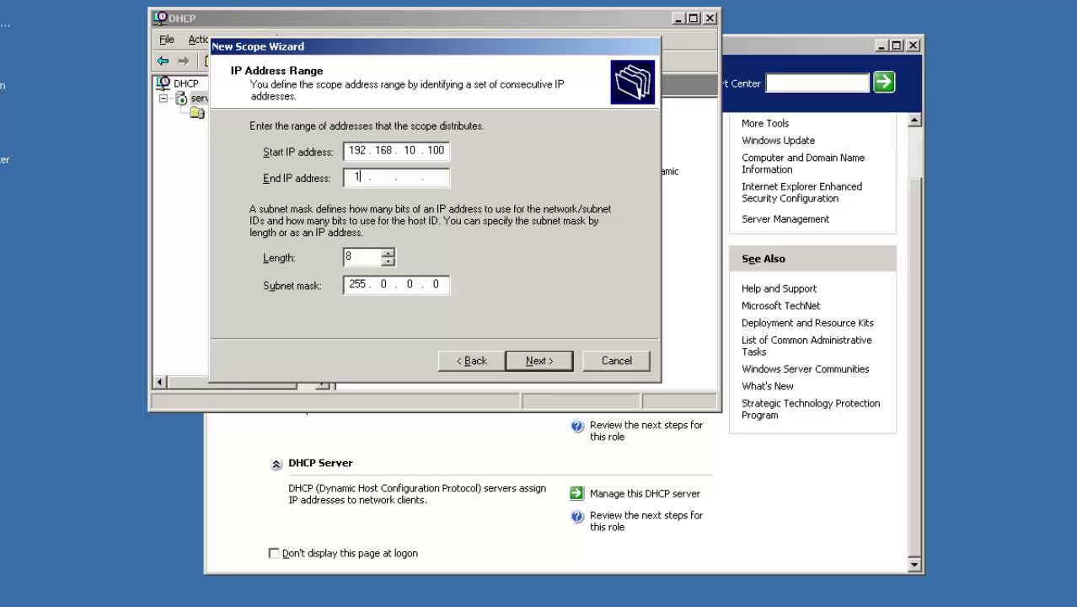
type("168 . 10 . 150")
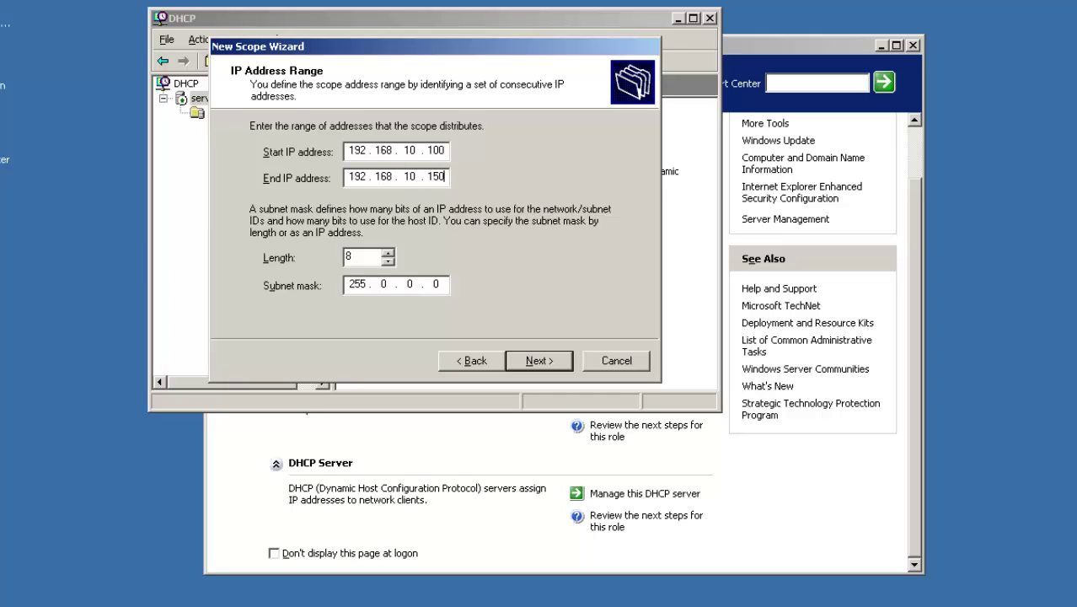
left_click(388, 261)
type("24")
left_click(542, 364)
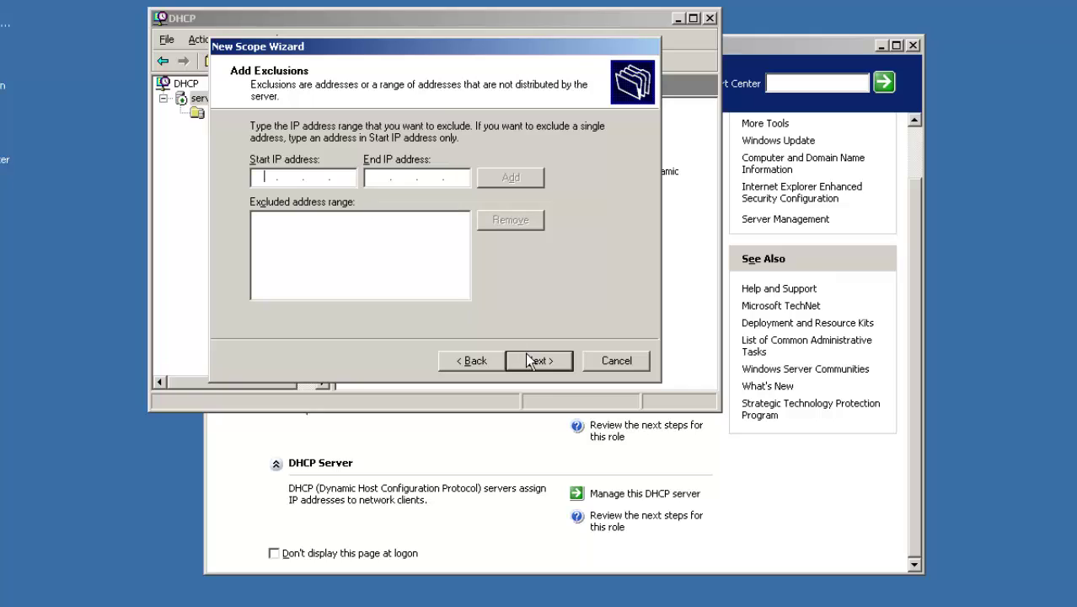
- Leave the exclusions and lease duration at their defaults, and choose to configure the scope's DHCP options now
left_click_drag(568, 48, 571, 186)
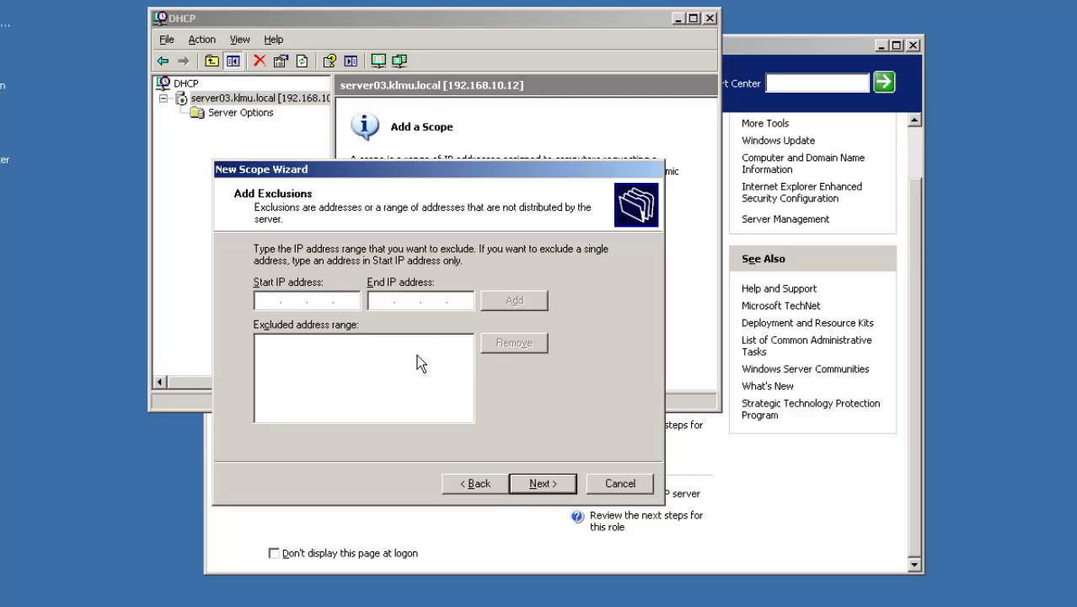
left_click(563, 485)
left_click(559, 491)
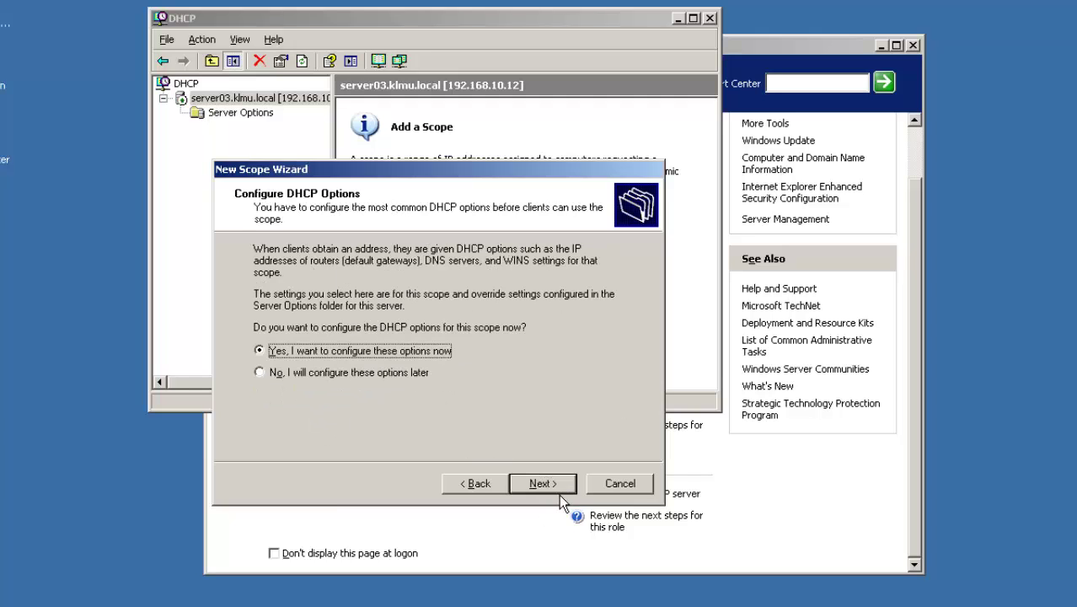
left_click(543, 484)
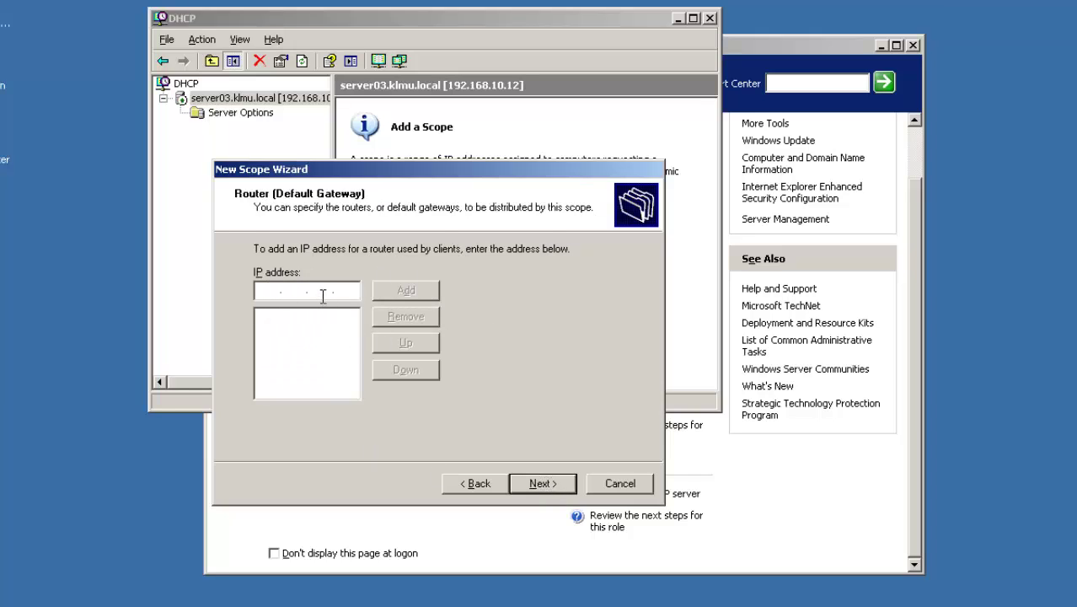
- Add 192.168.10.10 as the router (default gateway) distributed by the scope
type("192")
type("168 . 10 . 10")
left_click(434, 300)
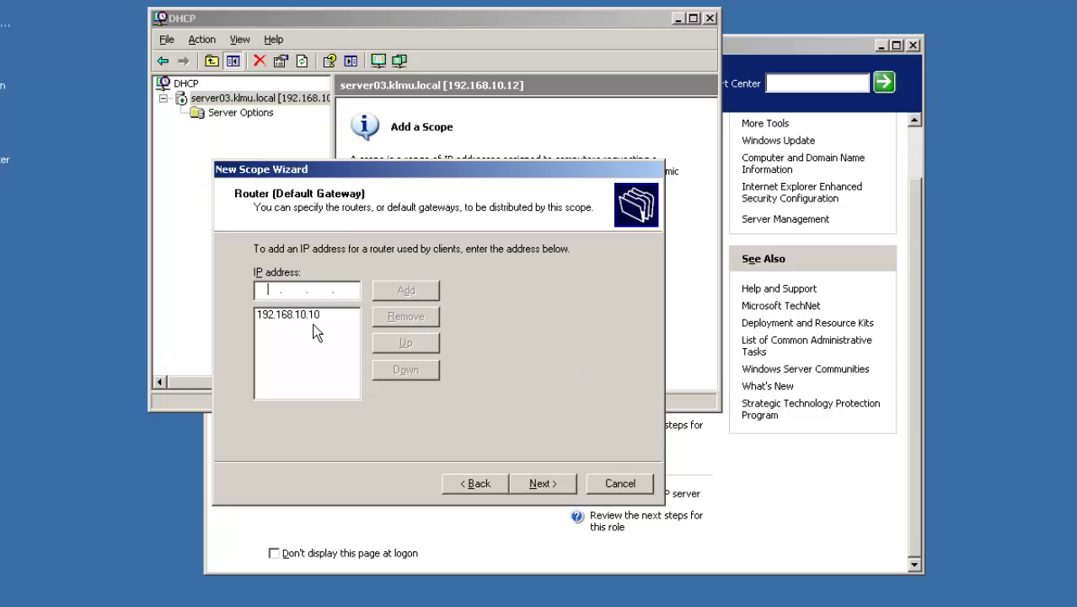
left_click(561, 494)
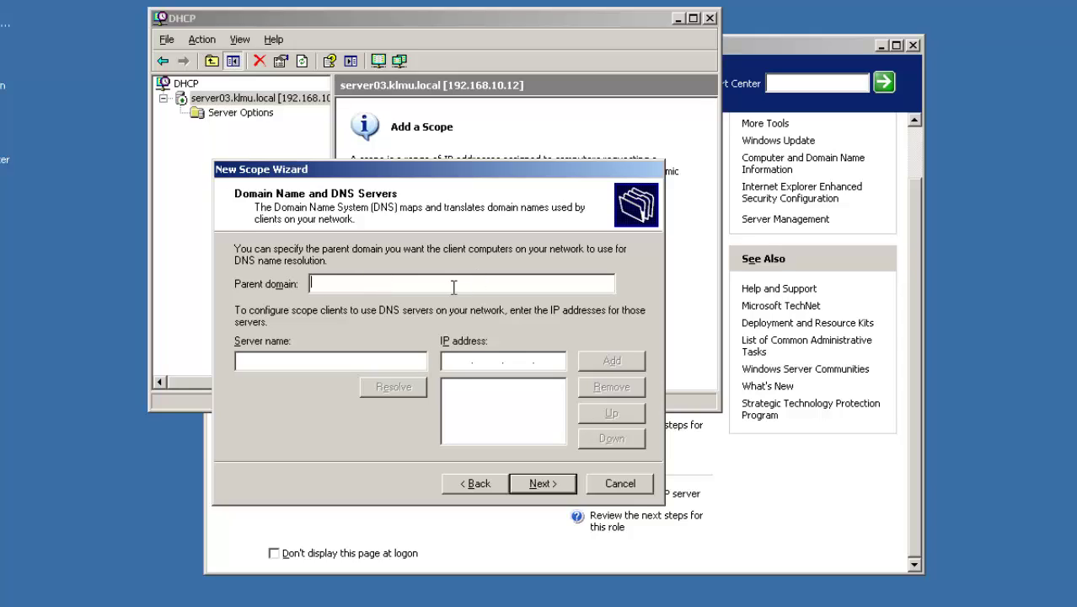
- Resolve SERVER03 and add 192.168.10.12 as the DNS server, with klmu.local as the parent domain
left_click(358, 367)
type("SERVER03")
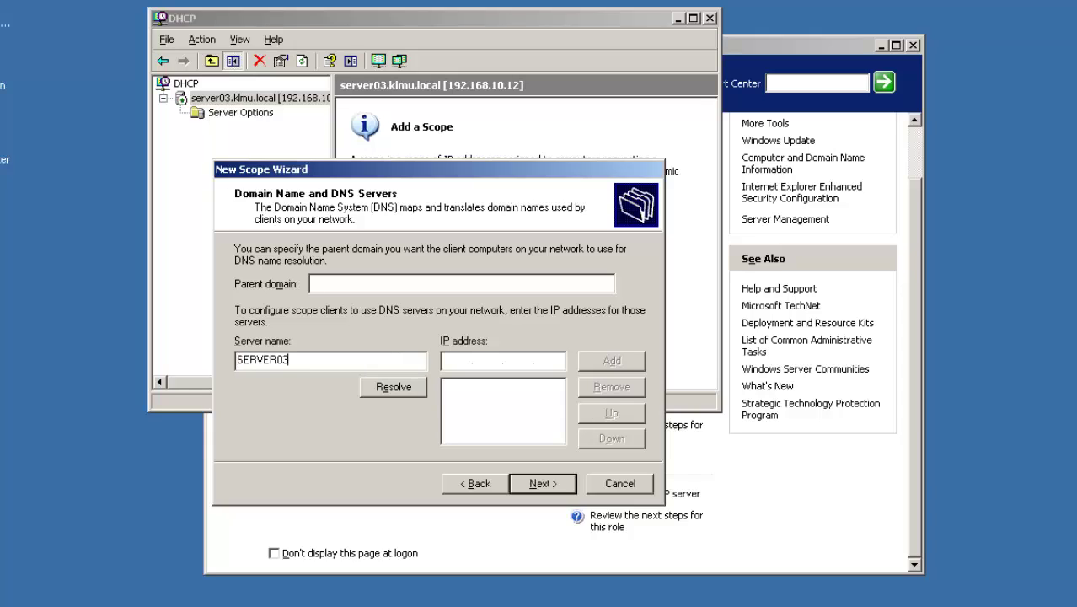
left_click(408, 386)
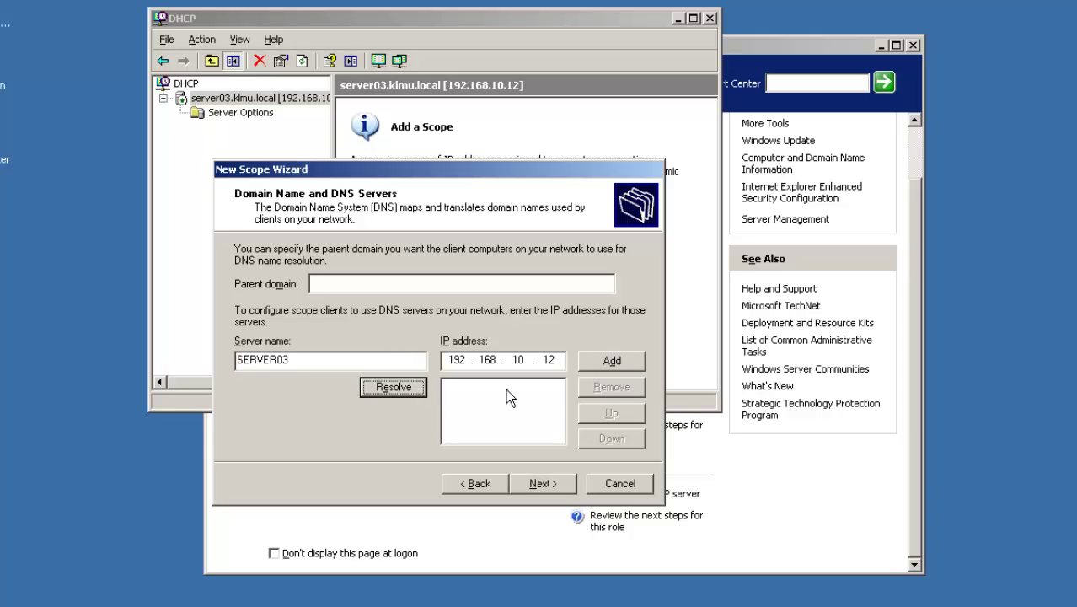
left_click(604, 362)
left_click(352, 287)
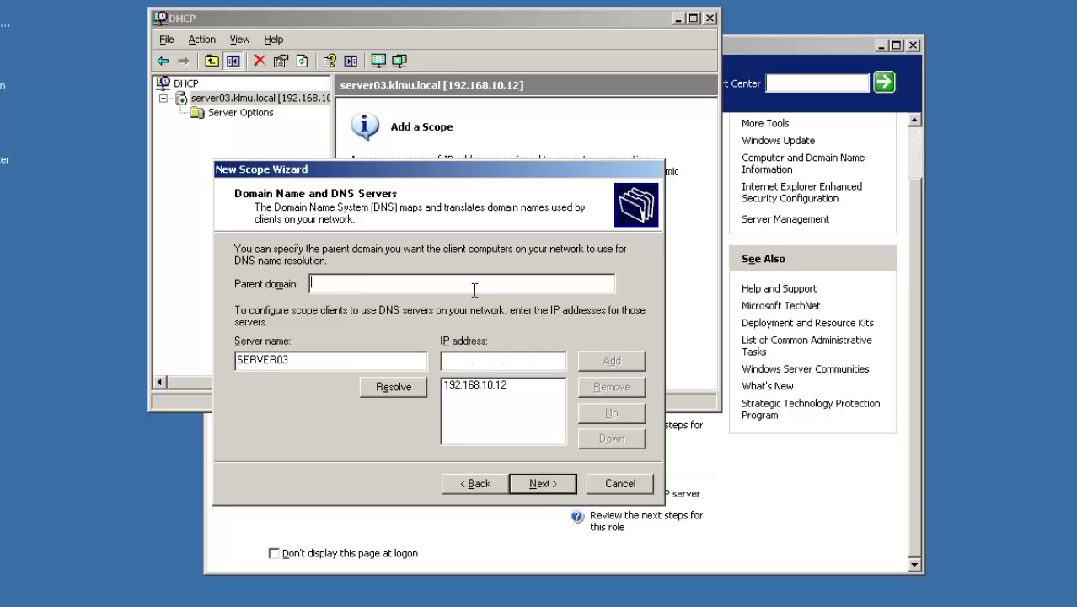
type("klmu.local")
left_click(541, 484)
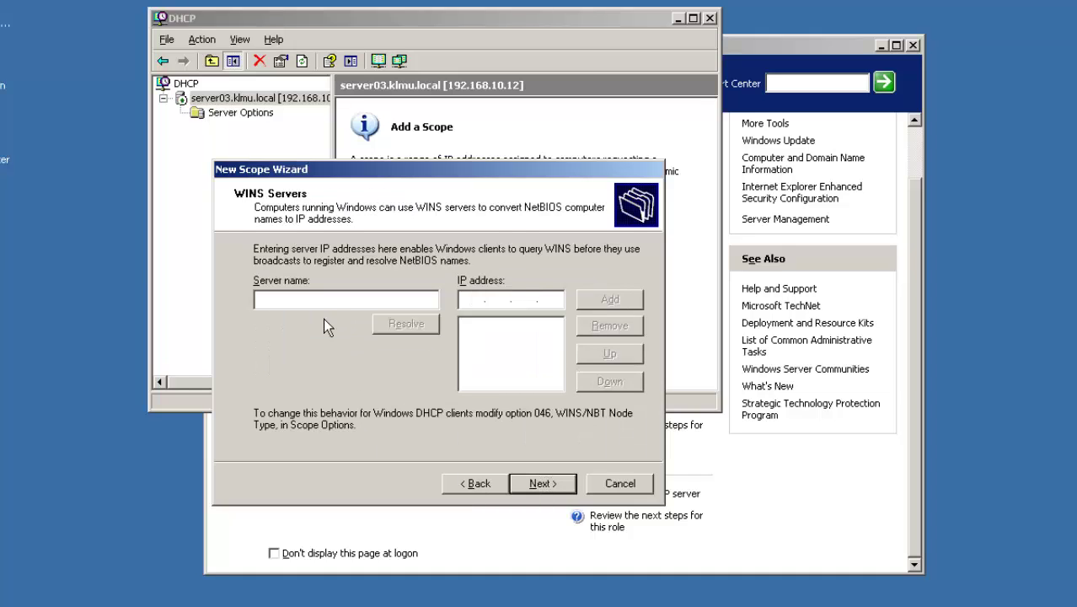
- Resolve SERVER03 and add its address 192.168.10.12 as the scope's WINS server
type("SERVER03")
left_click(421, 322)
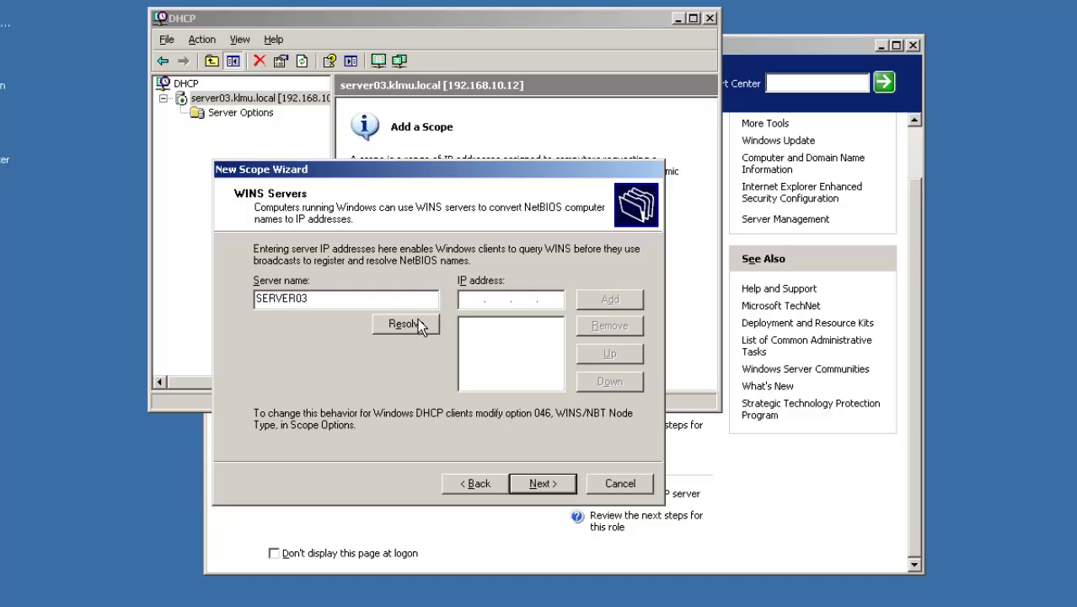
left_click(597, 305)
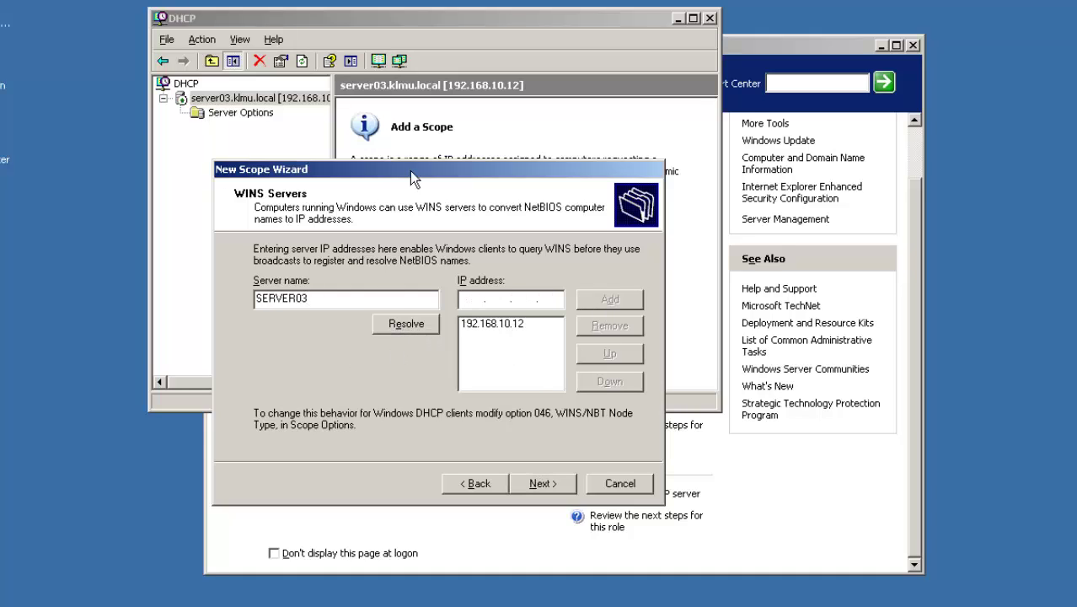
left_click_drag(391, 170, 531, 170)
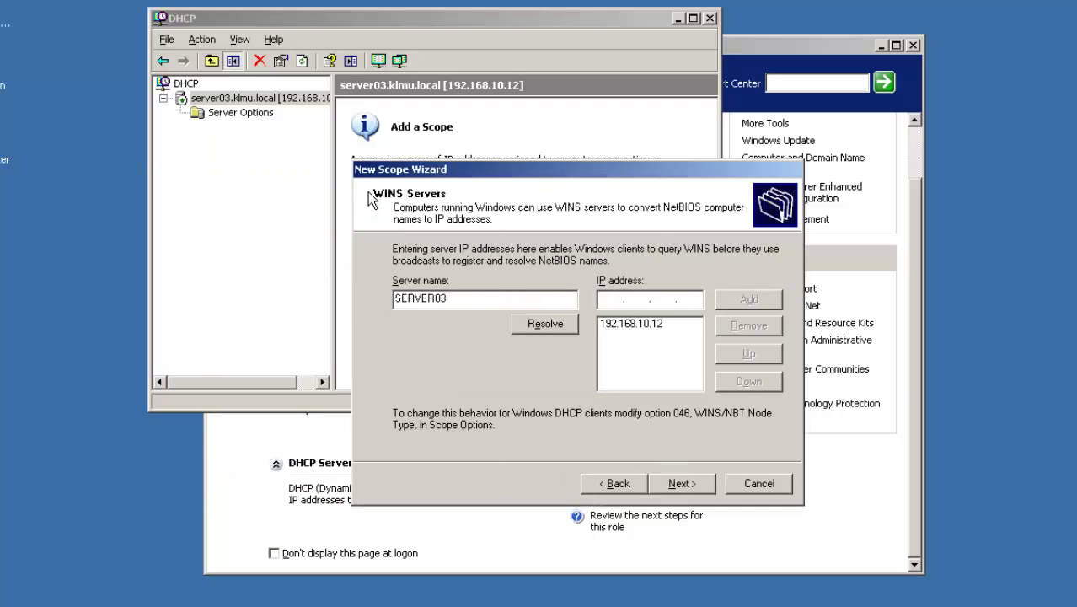
left_click_drag(413, 186, 337, 165)
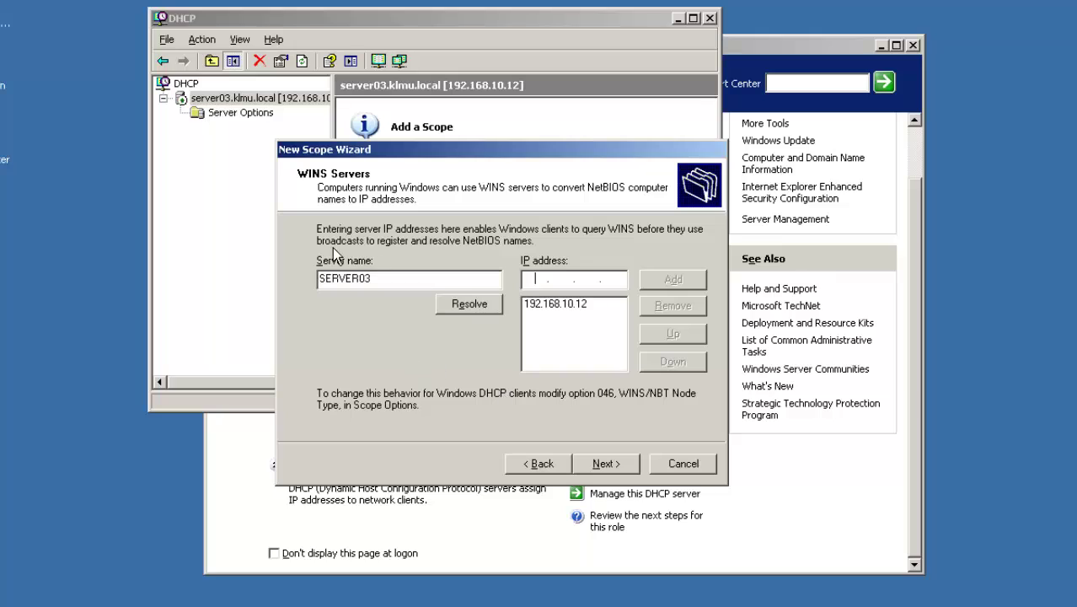
- Accept the WINS settings, choose to activate the scope now, and finish creating it
left_click(597, 473)
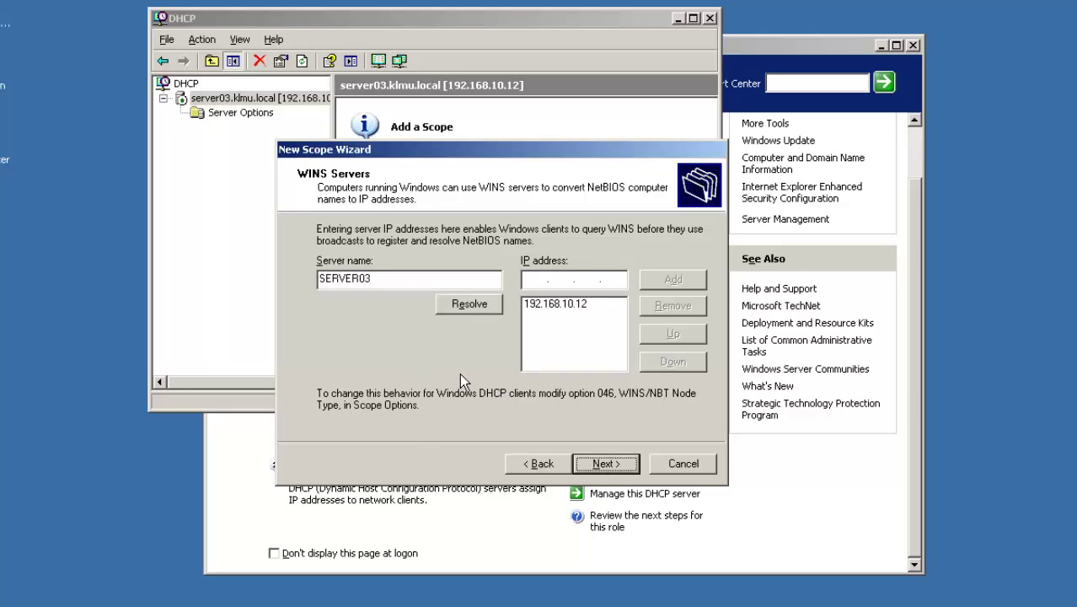
left_click(603, 470)
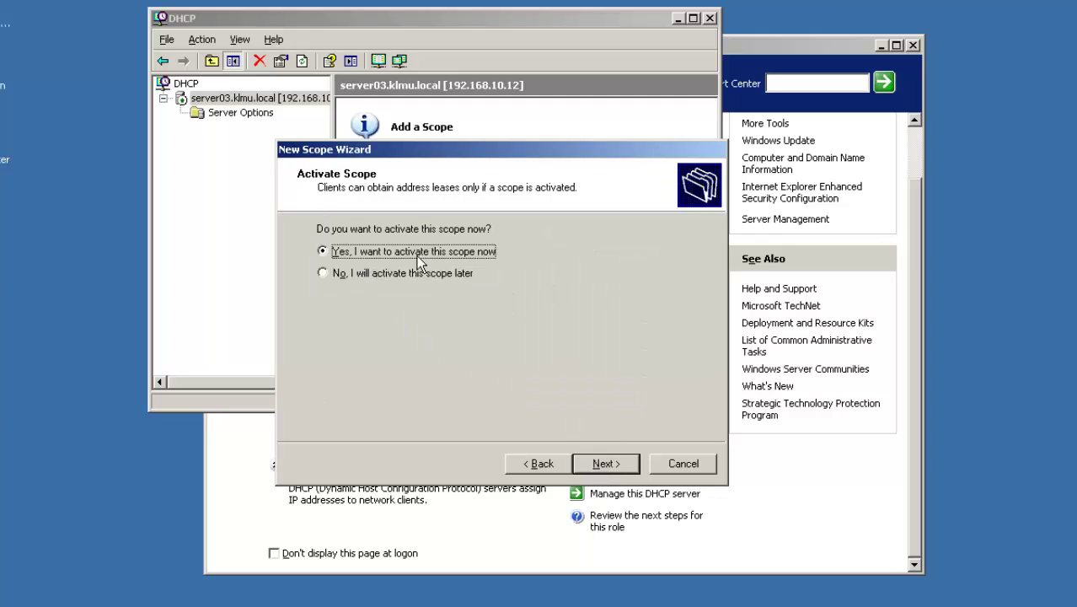
left_click(610, 470)
left_click(602, 465)
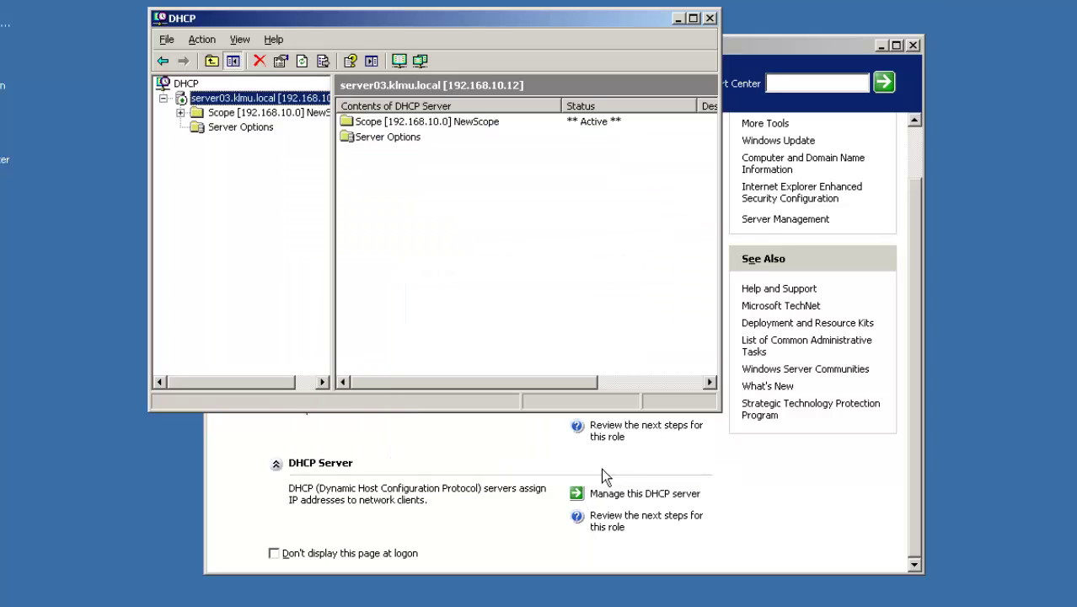
- Expand and refresh NewScope, and look through its address pool, address leases and reservations
left_click(180, 112)
right_click(229, 112)
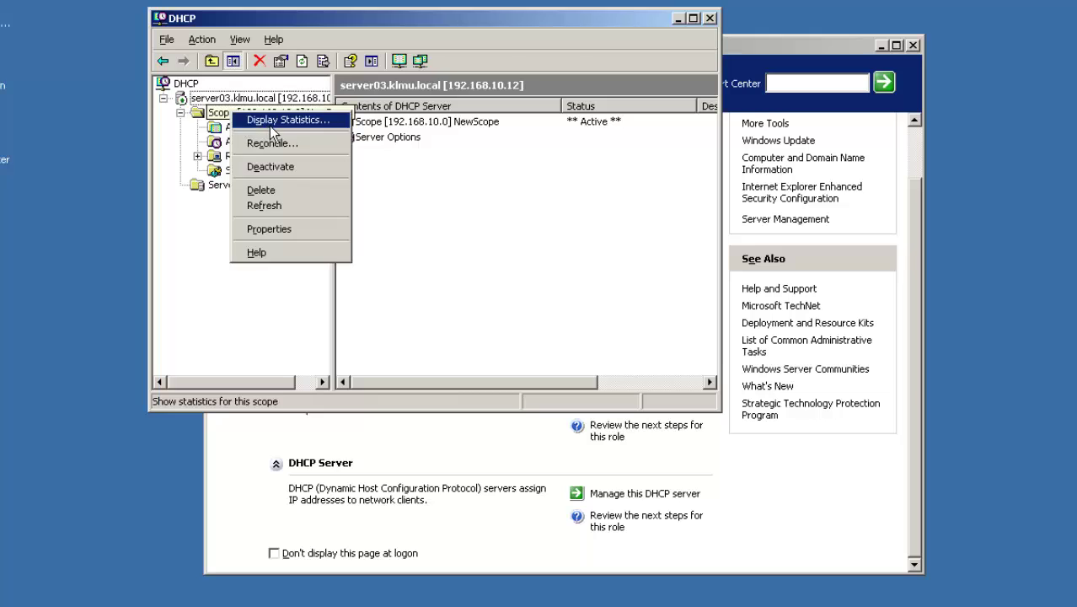
left_click(300, 207)
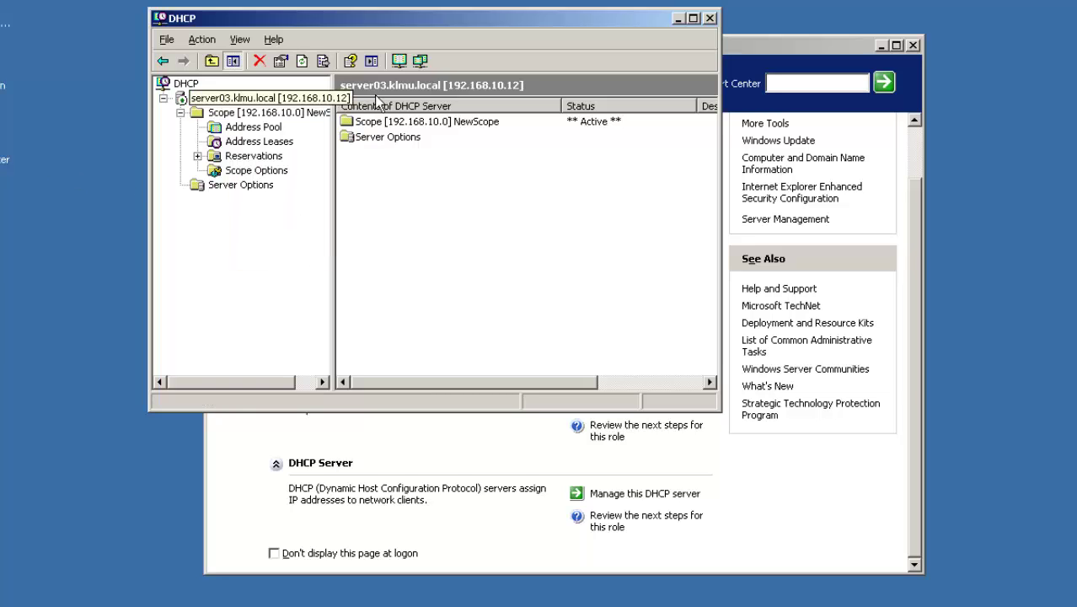
left_click(273, 128)
left_click(287, 145)
left_click(276, 160)
left_click(277, 146)
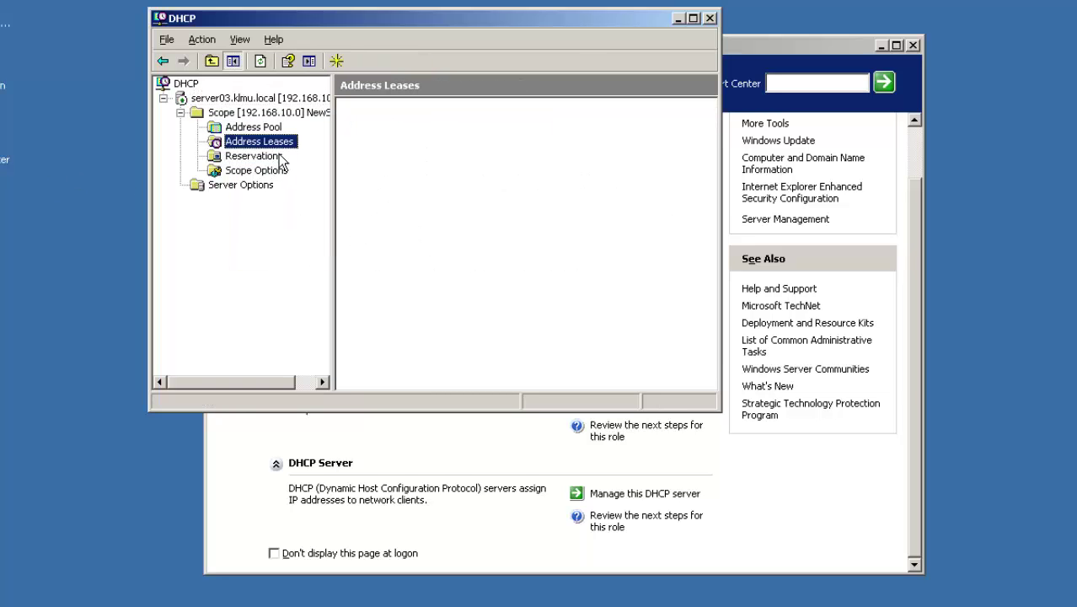
left_click(263, 128)
- Refresh NewScope again and inspect the distribution range in its address pool
left_click(252, 112)
right_click(254, 113)
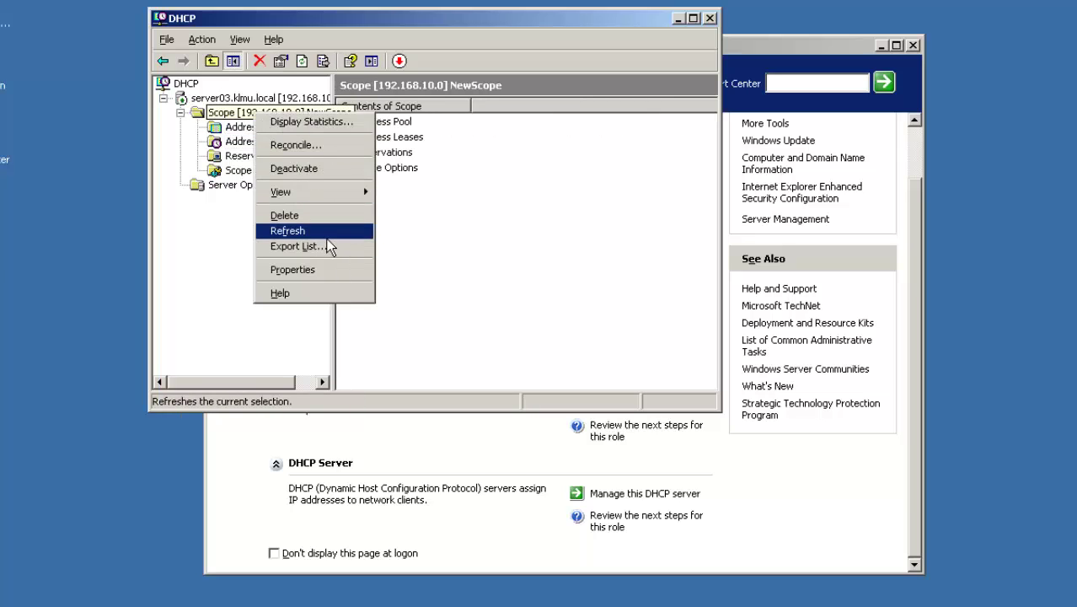
left_click(295, 231)
left_click(265, 128)
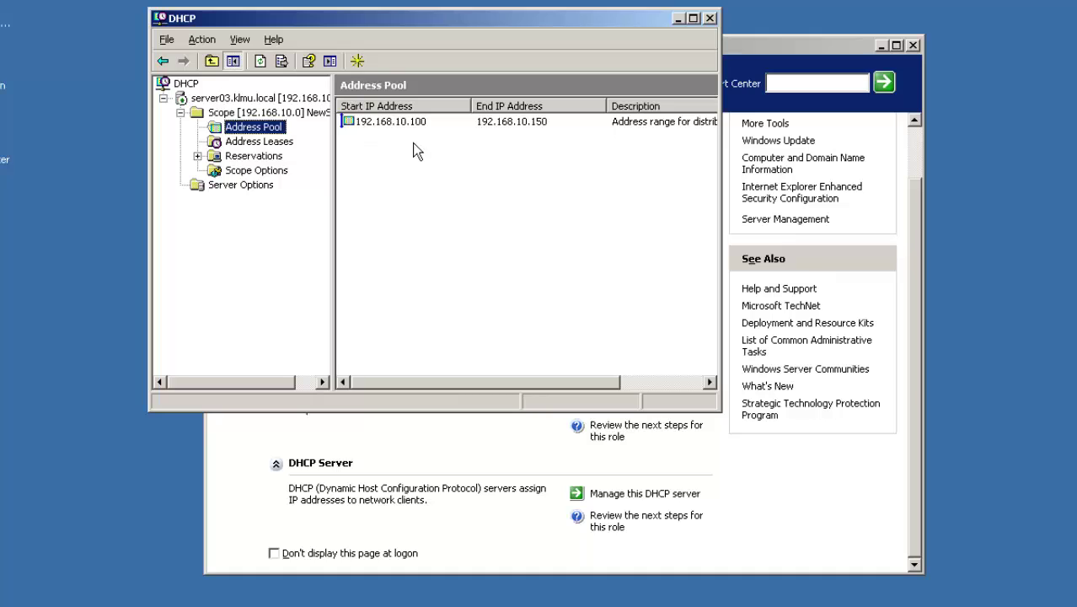
- Review NewScope's address leases, reservations and scope options
left_click(253, 142)
left_click(282, 160)
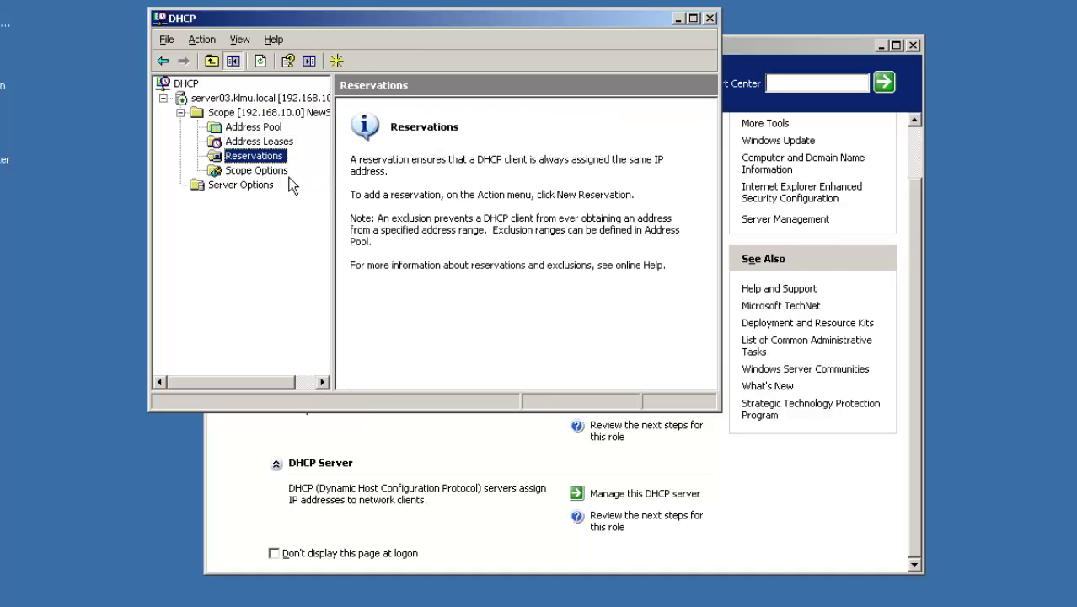
left_click(278, 171)
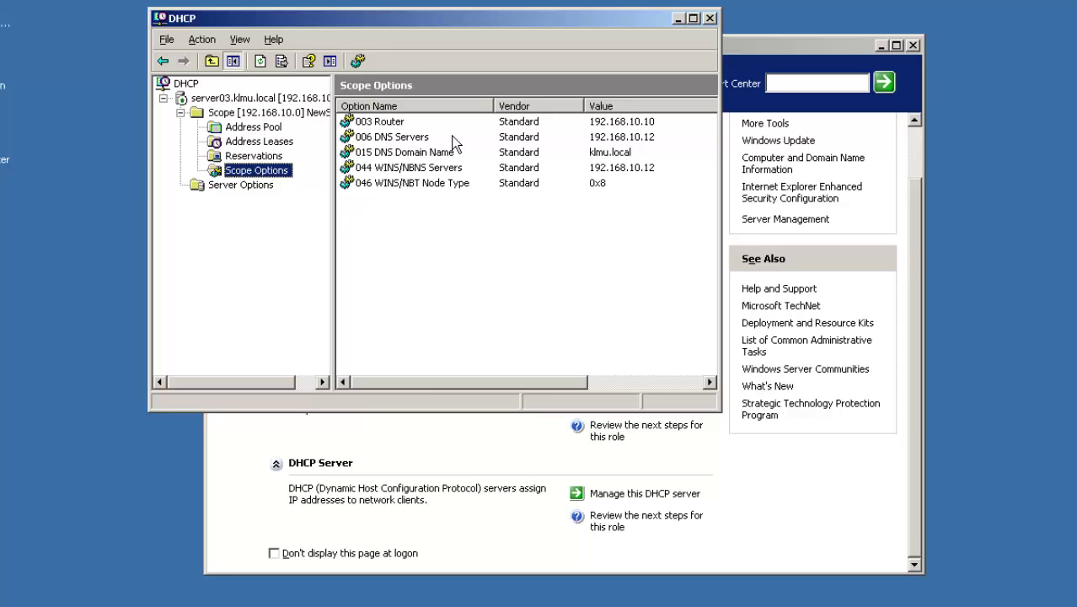
- Open the configuration of NewScope's scope options to view the available options, and cancel without changes
right_click(285, 170)
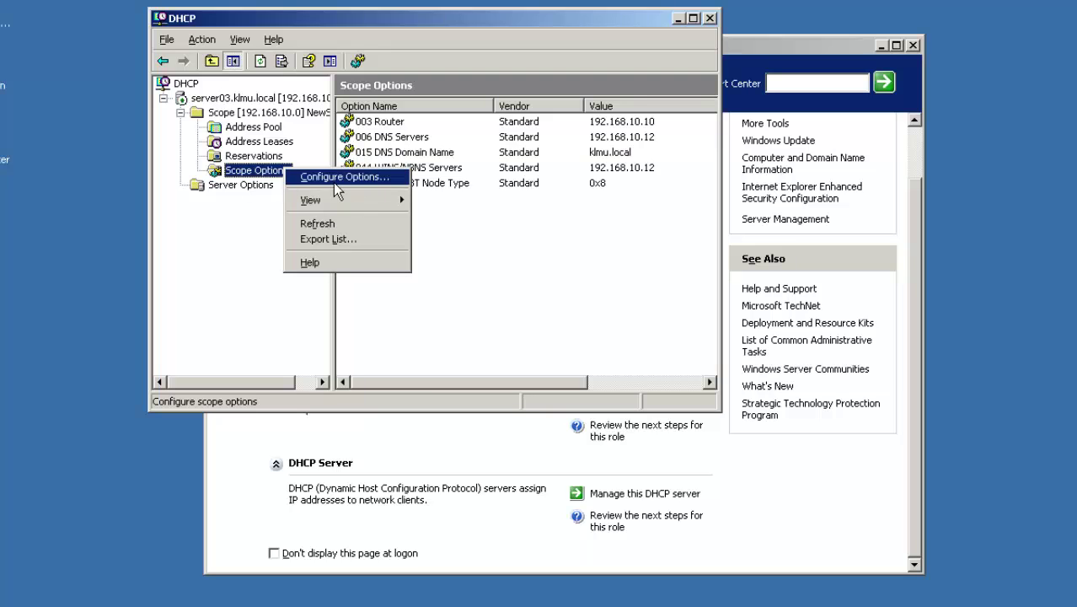
right_click(487, 242)
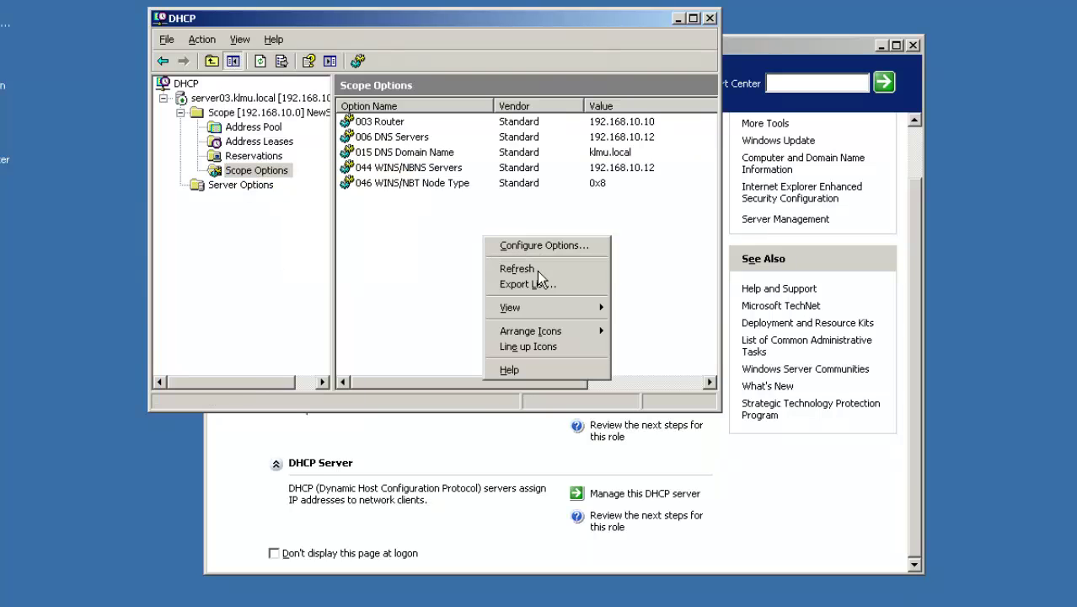
left_click(547, 245)
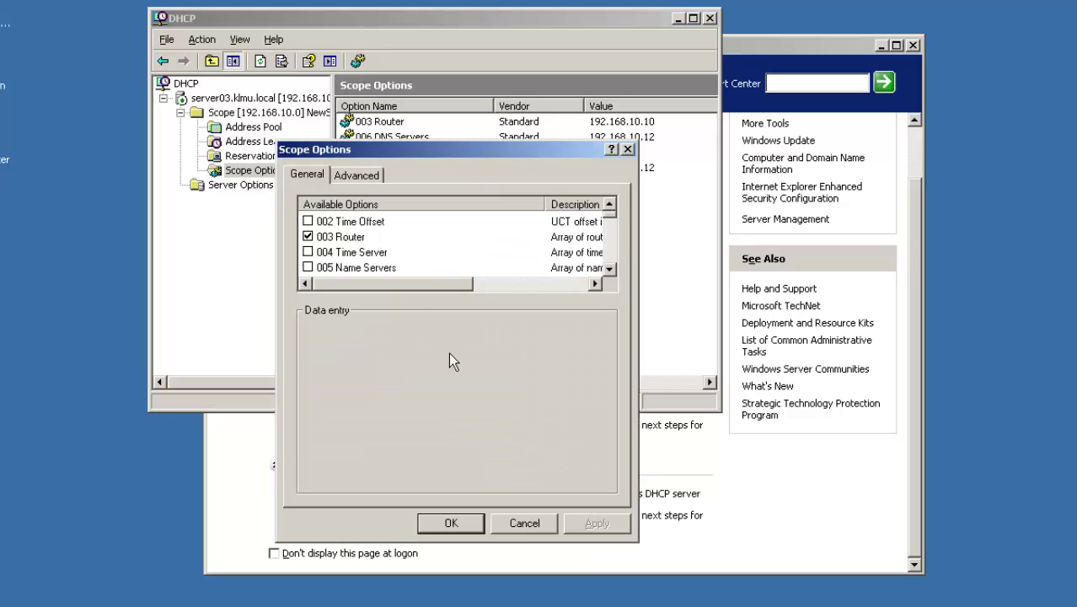
left_click(524, 523)
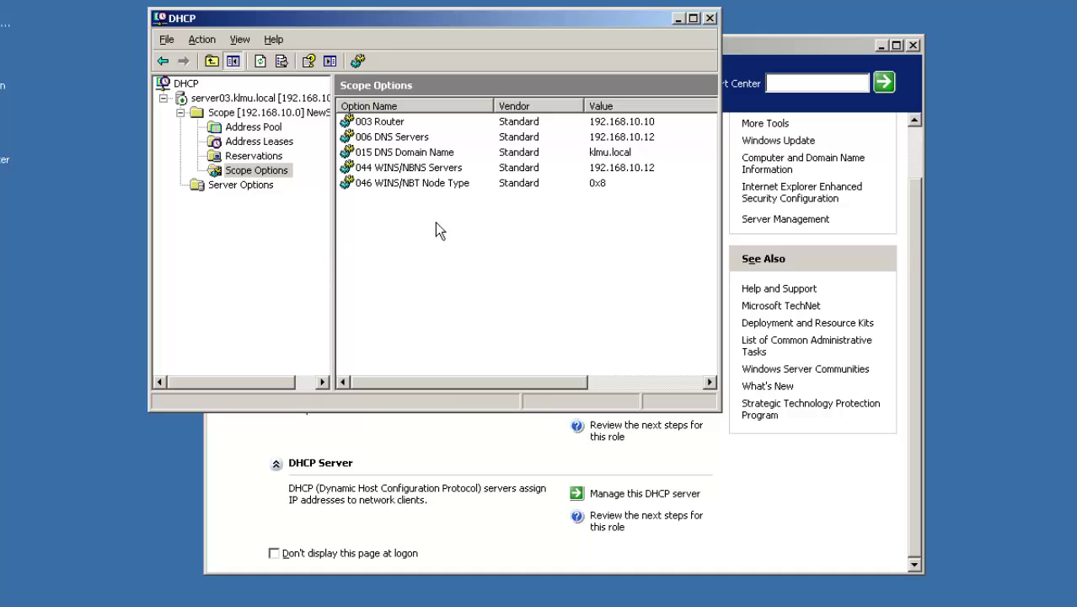
- Look through NewScope's reservations, address leases, address pool and scope options once more
key("Up")
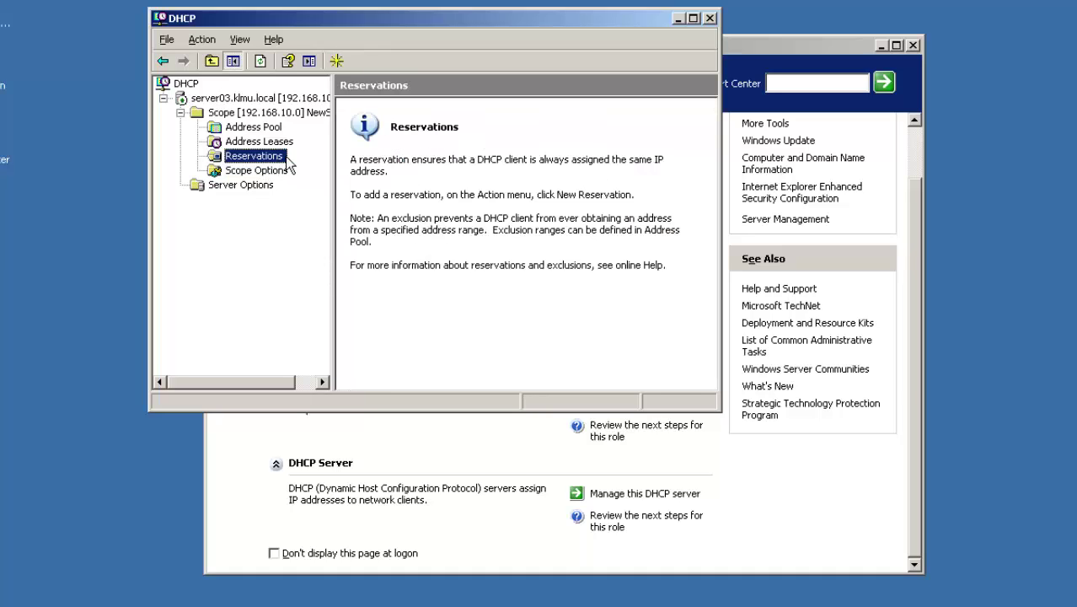
key("Up")
key("Up")
key("Up")
key("Down")
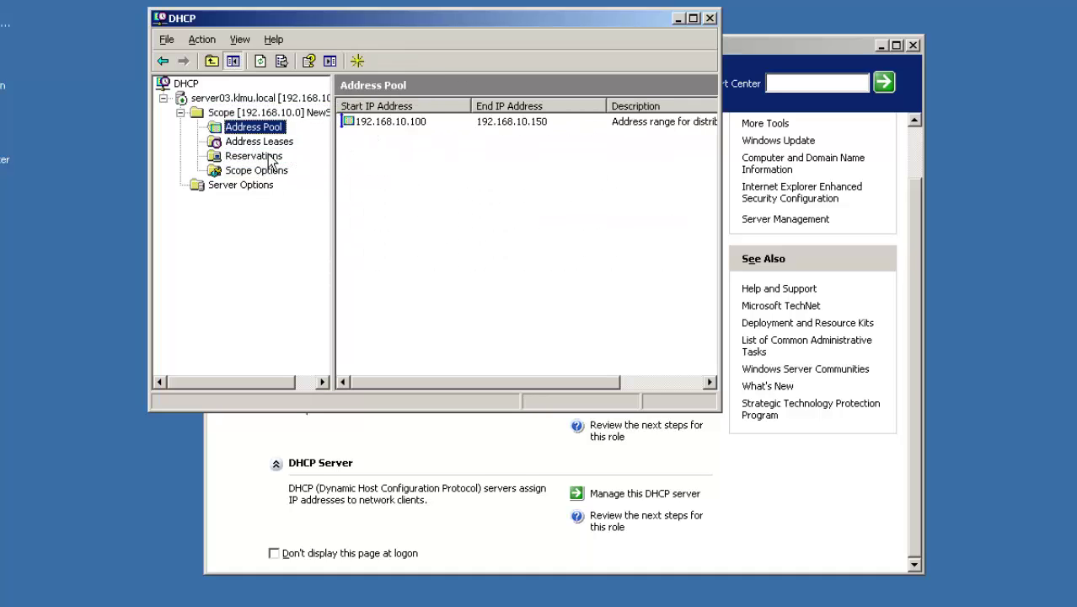
key("Down")
key("Down")
key("Down")
key("Up")
key("Up")
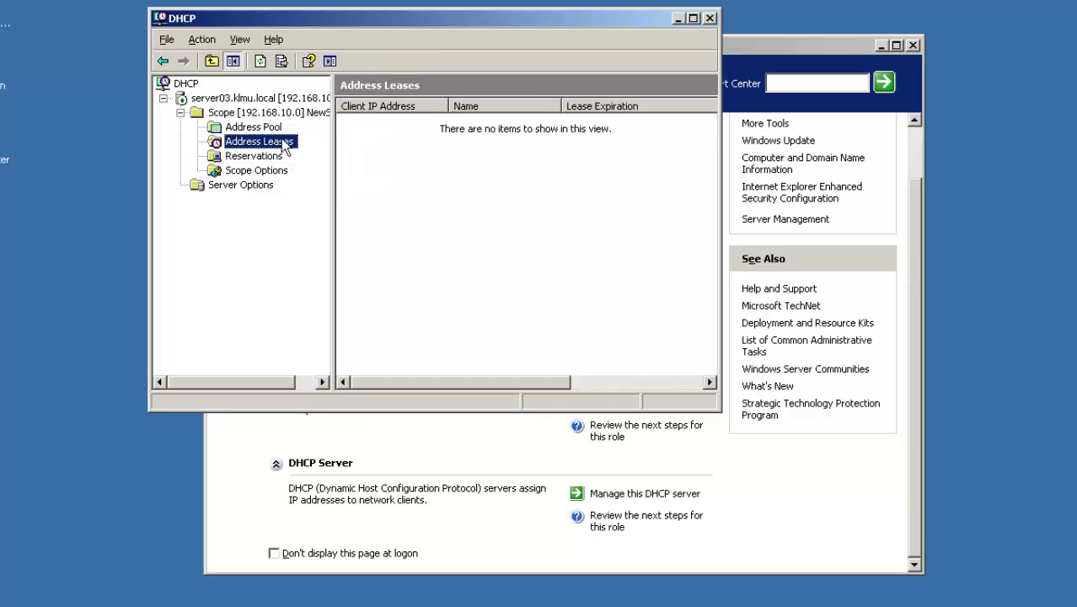
key("Up")
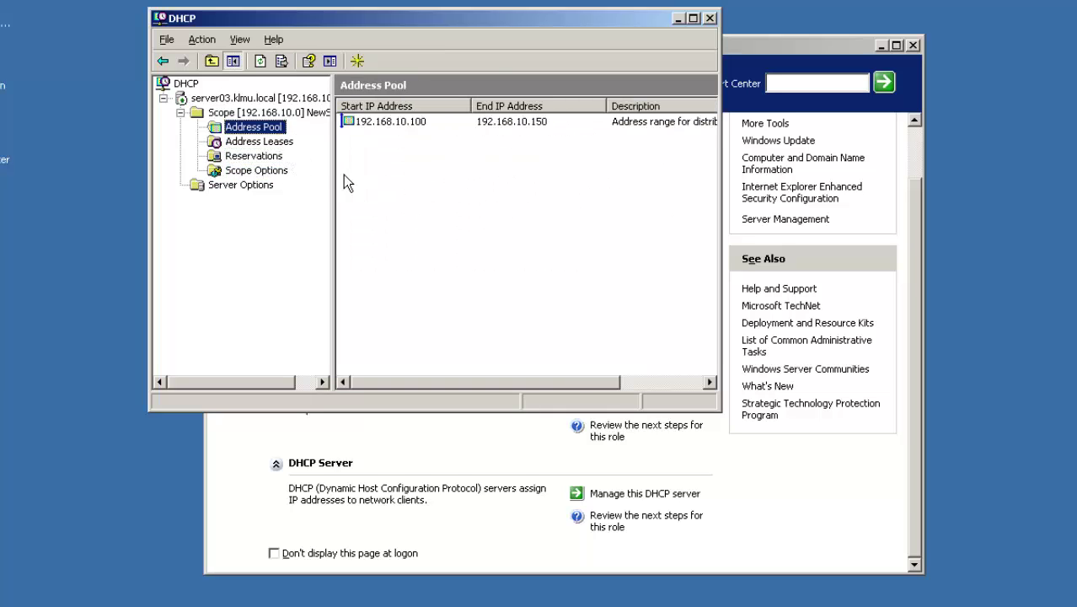
left_click(261, 141)
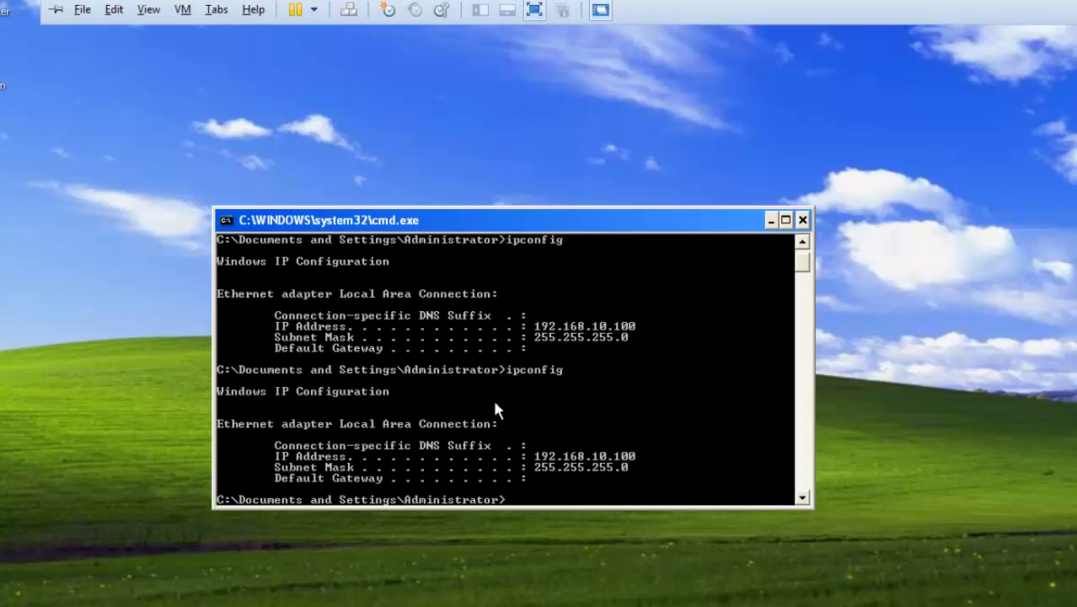
- Switch to the Windows XP virtual machine and run ipconfig /renew to renew its IP configuration
scroll(492, 395, "down", 3)
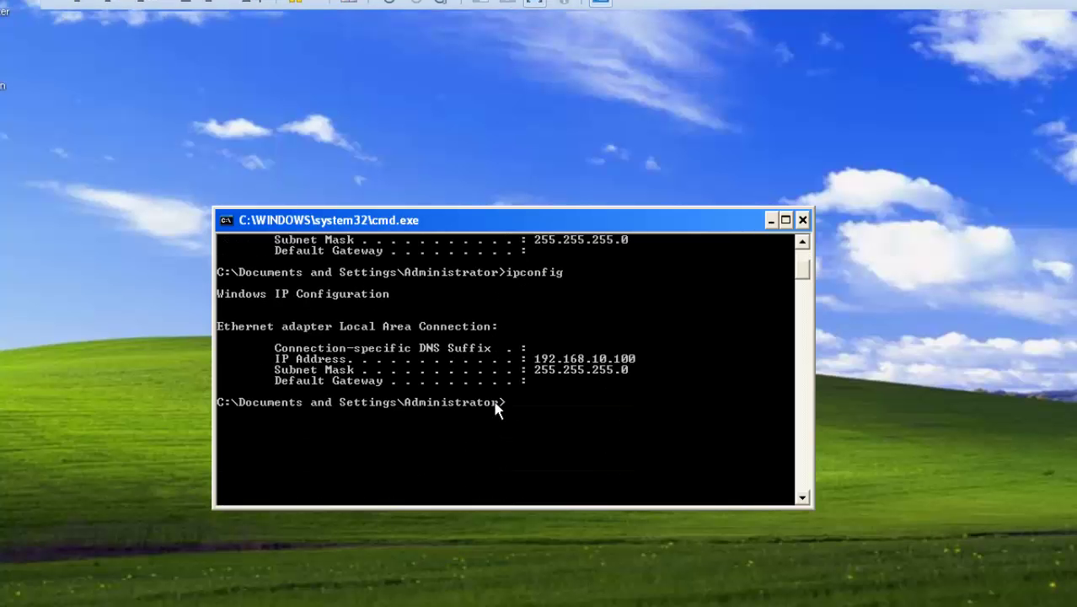
type("ipcon")
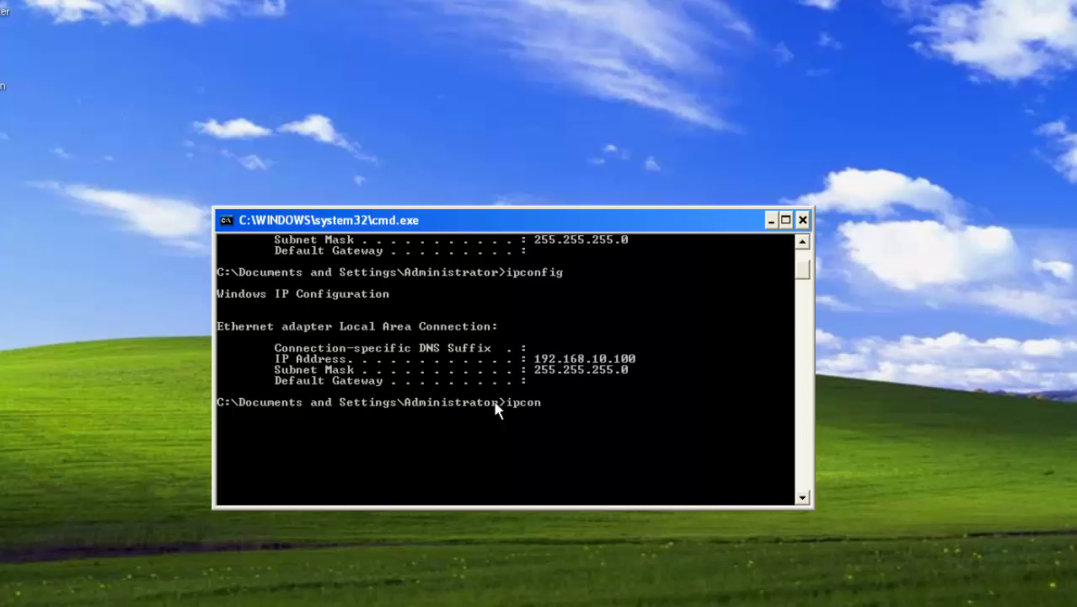
type("fig /renew")
key("Return")
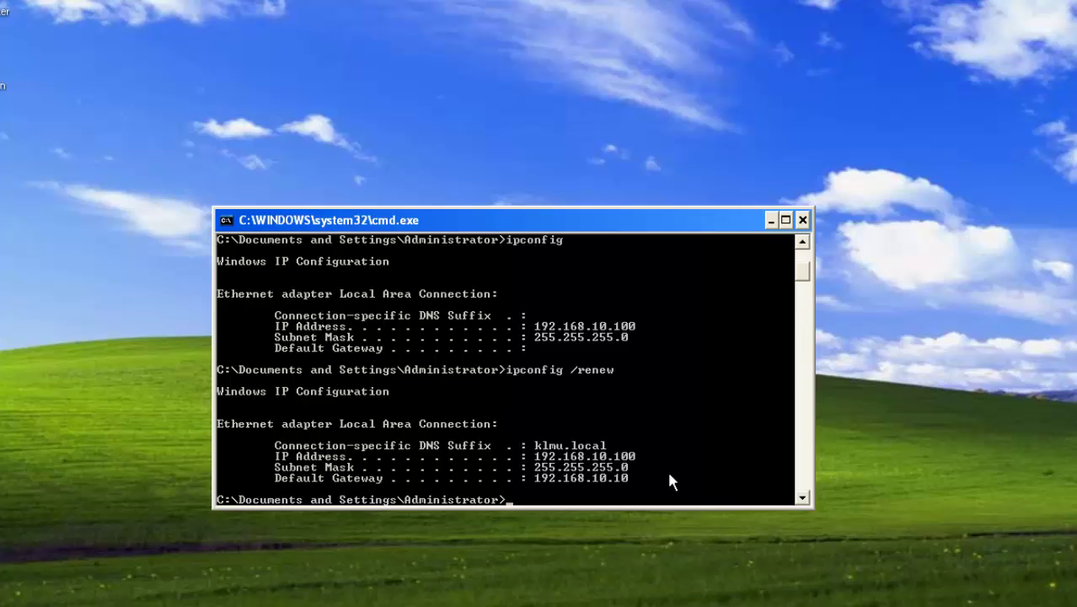
scroll(687, 473, "down", 2)
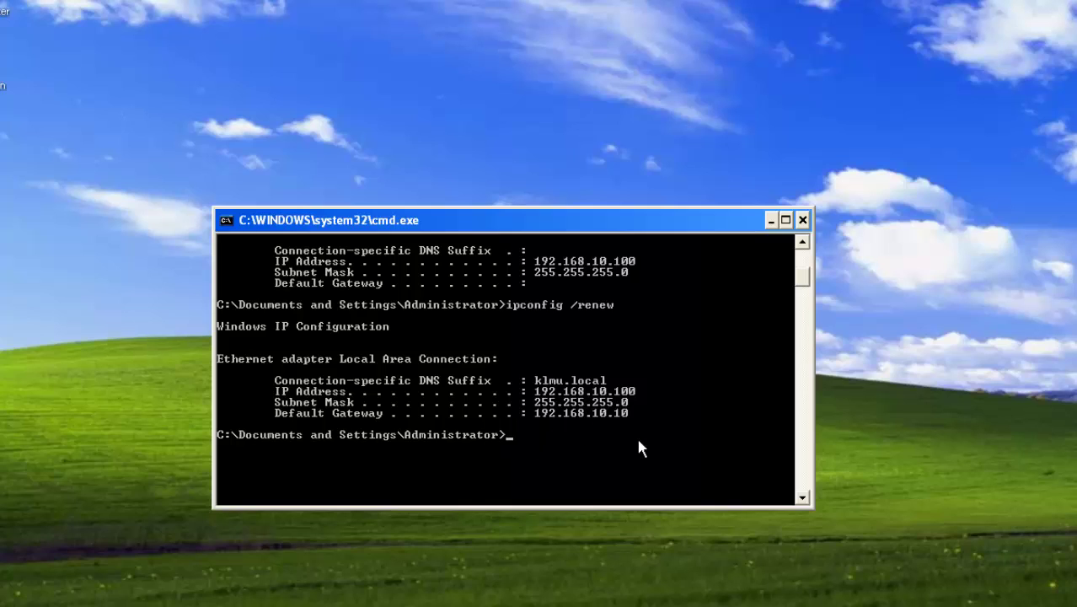
scroll(591, 406, "up", 1)
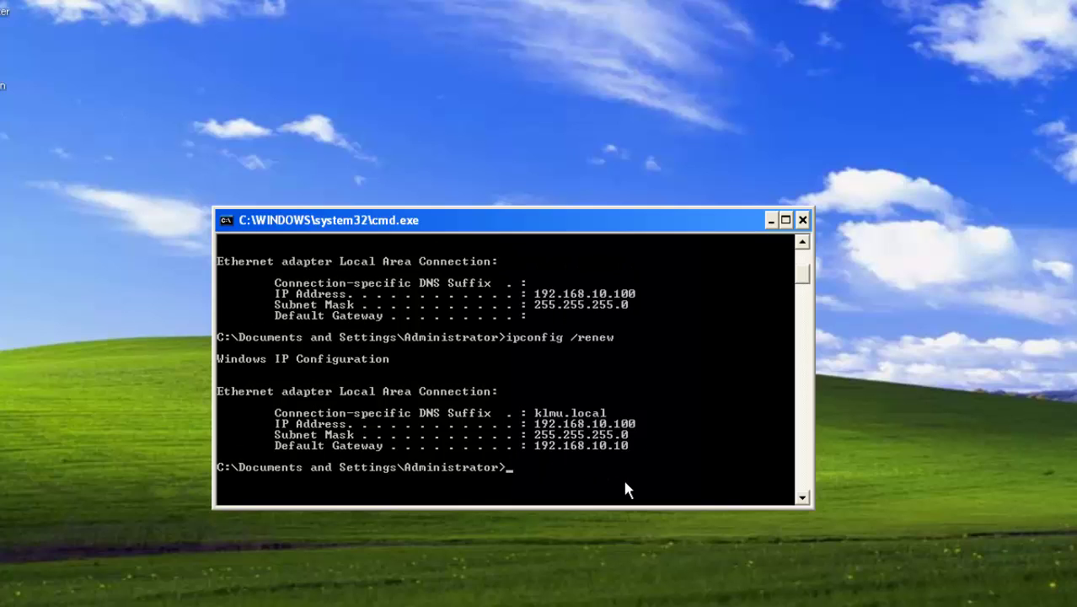
- Return to the Windows Server 2003 machine, refresh NewScope, and check its address pool and address leases for the XP client
mouse_move(590, 1)
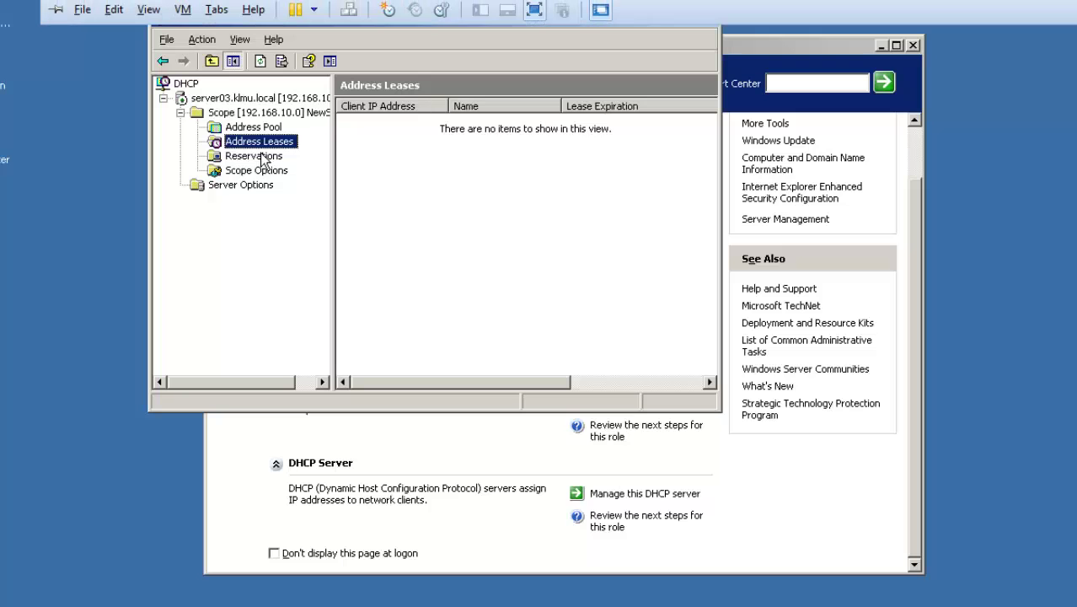
left_click(240, 113)
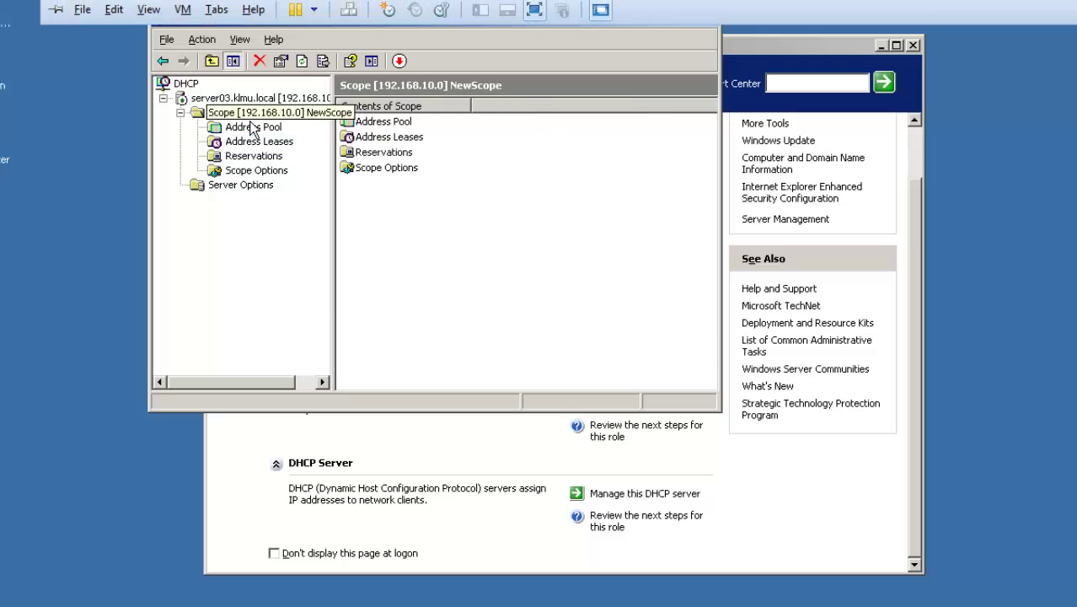
right_click(242, 113)
left_click(291, 232)
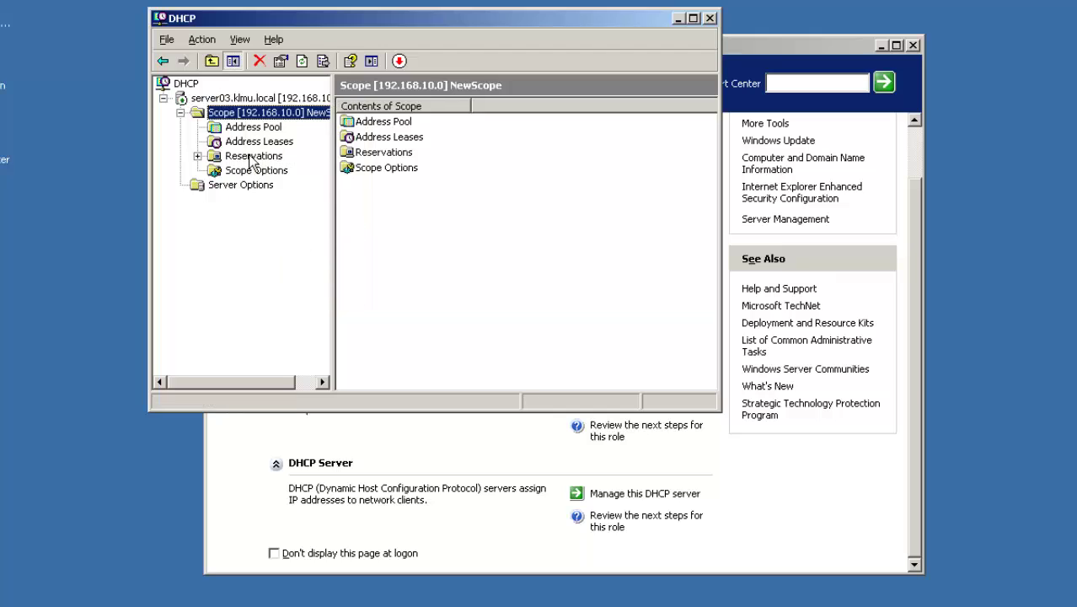
left_click(255, 128)
left_click(266, 141)
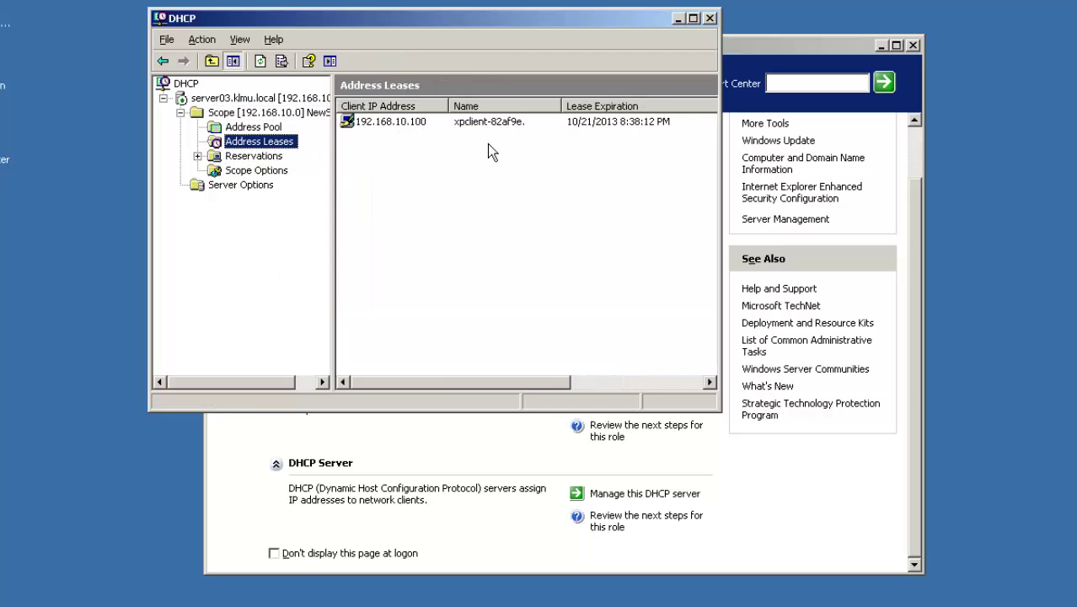
- Check NewScope's reservations and scope options, and close the DHCP console and the Manage Your Server window
left_click(275, 159)
left_click(268, 172)
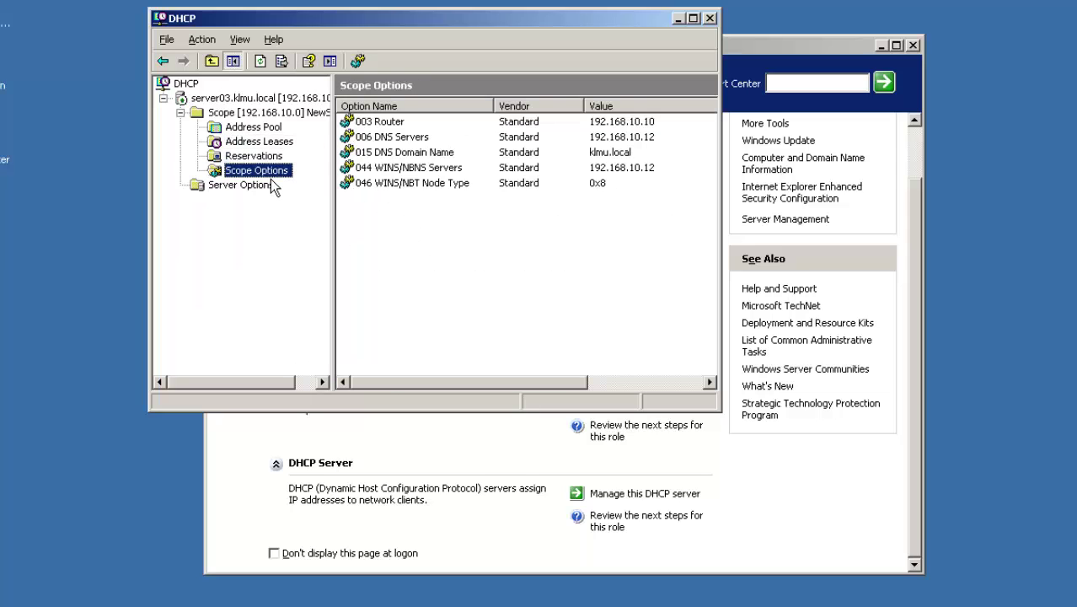
left_click(709, 18)
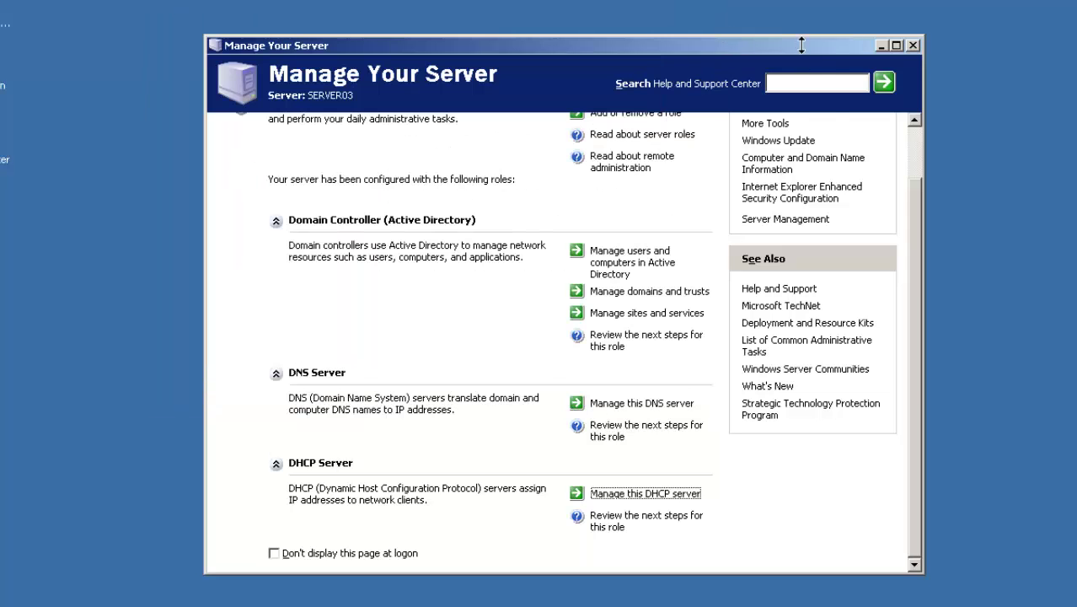
left_click(912, 45)
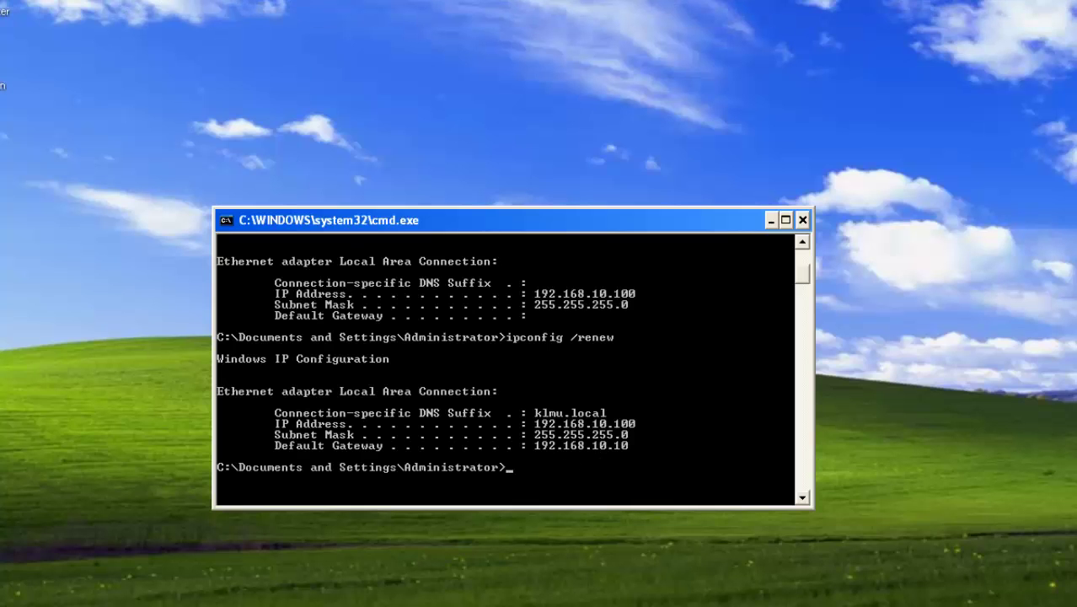
- On the Windows XP machine, test internet access by opening google.com in a new Internet Explorer tab, and close all tabs
key("super")
left_click(37, 286)
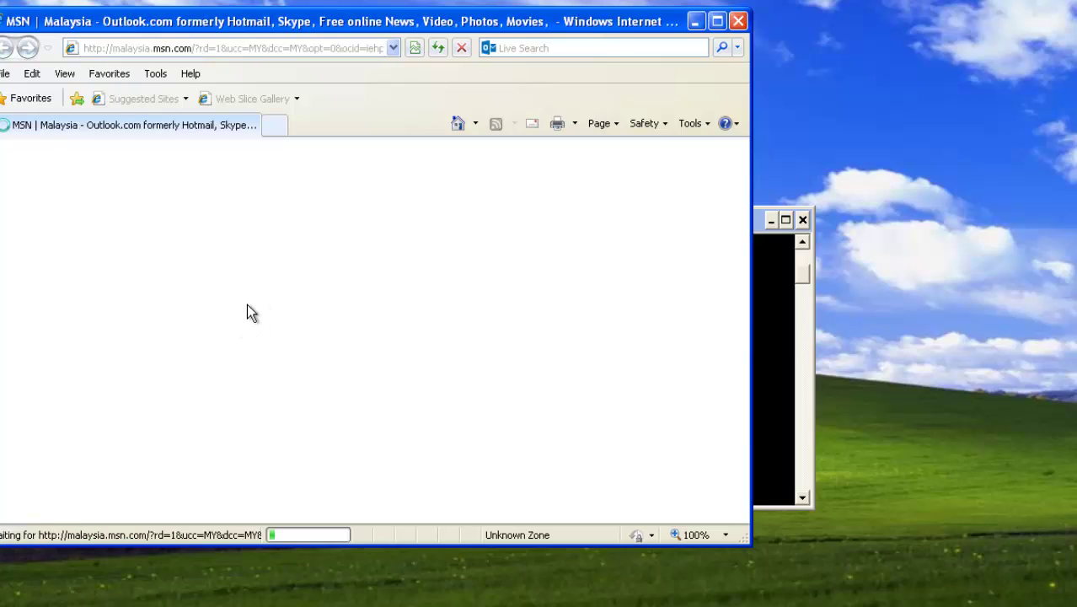
left_click(286, 126)
type("googl")
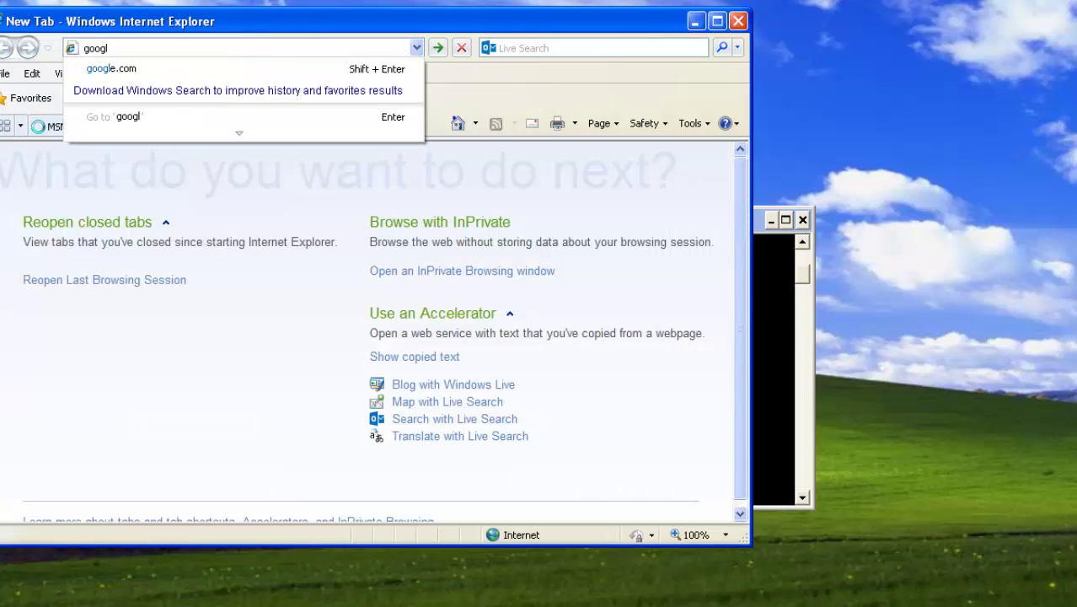
left_click(238, 62)
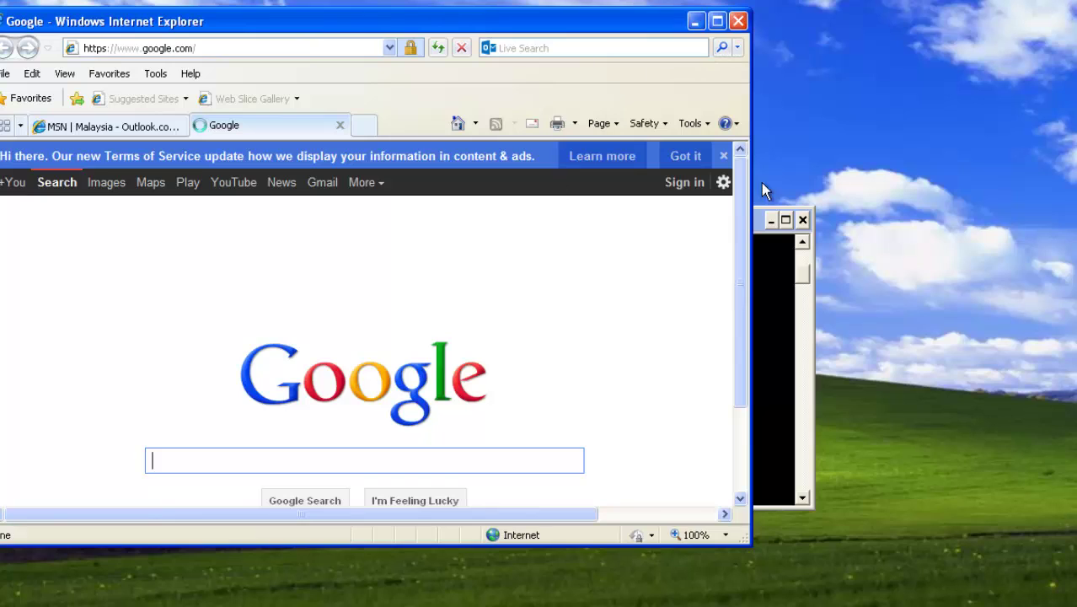
left_click(737, 25)
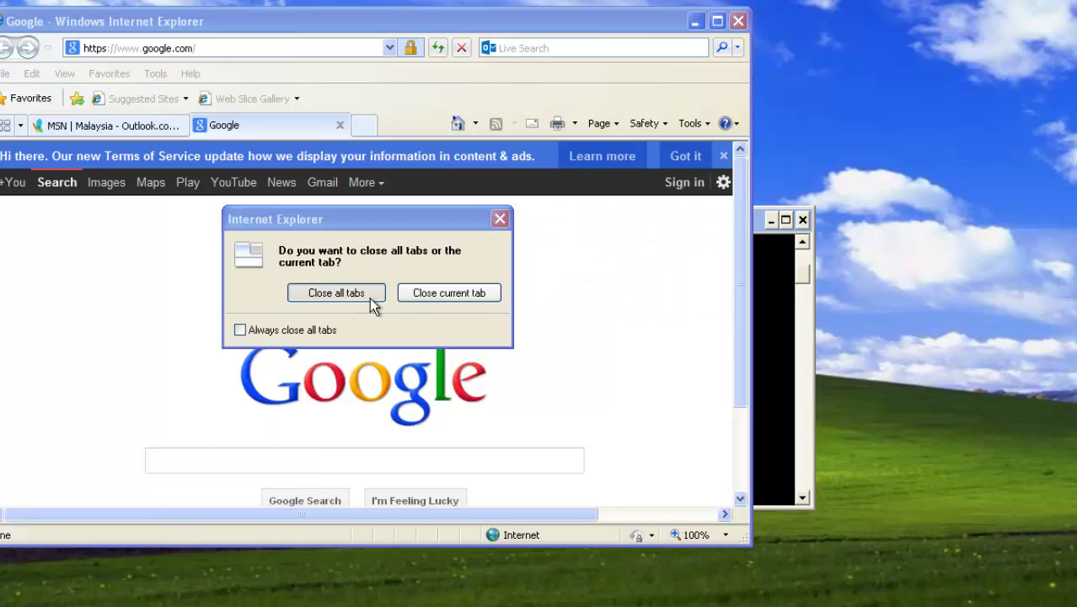
left_click(370, 295)
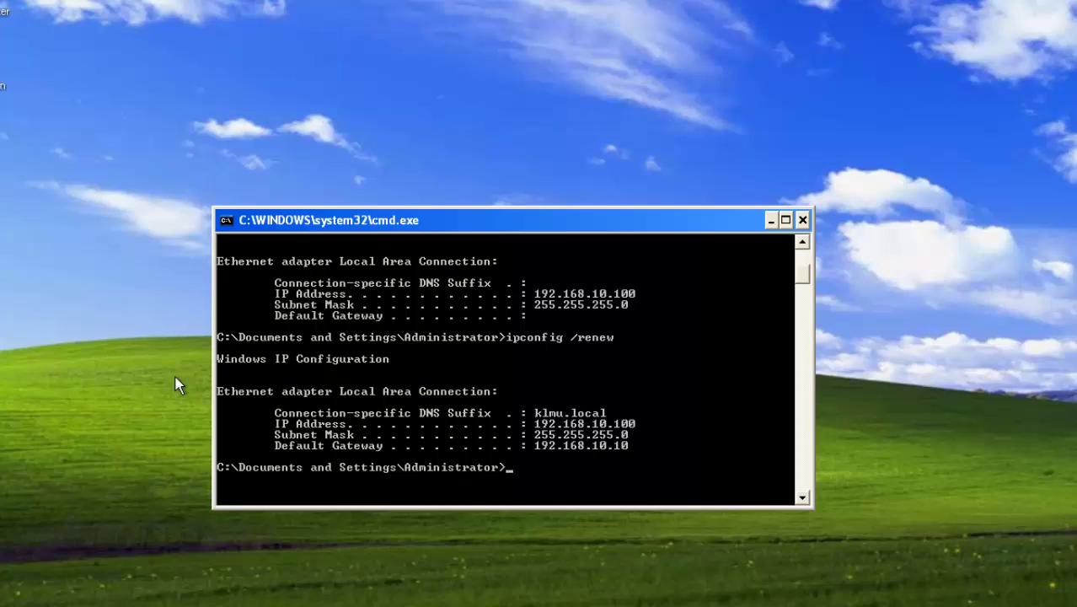
- Move the command prompt window higher on the XP desktop and leave the virtual machine's full-screen mode
left_click_drag(556, 220, 588, 188)
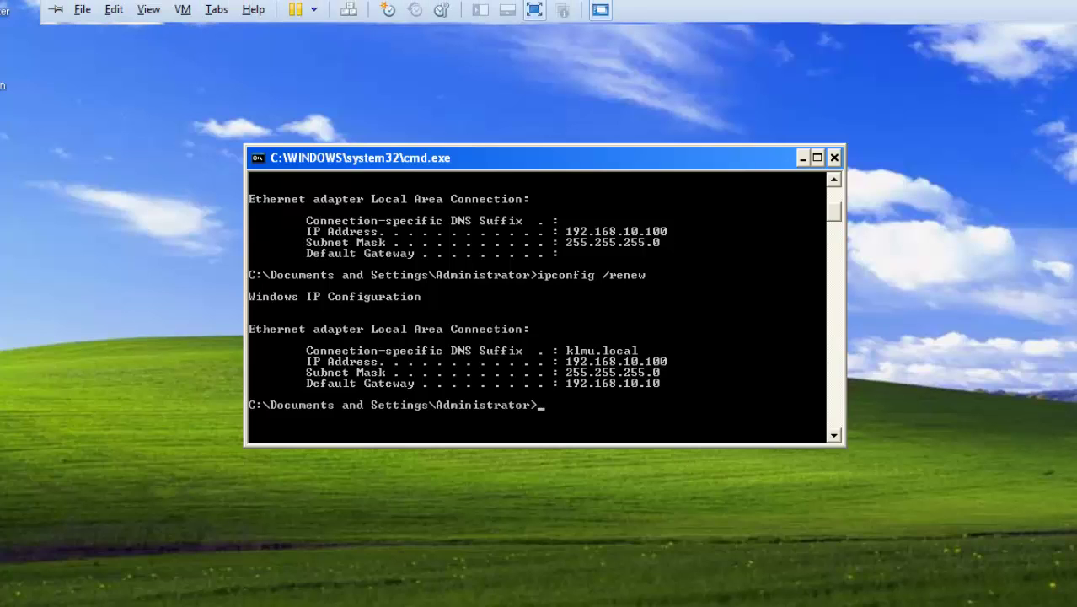
key("ctrl+alt+Return")
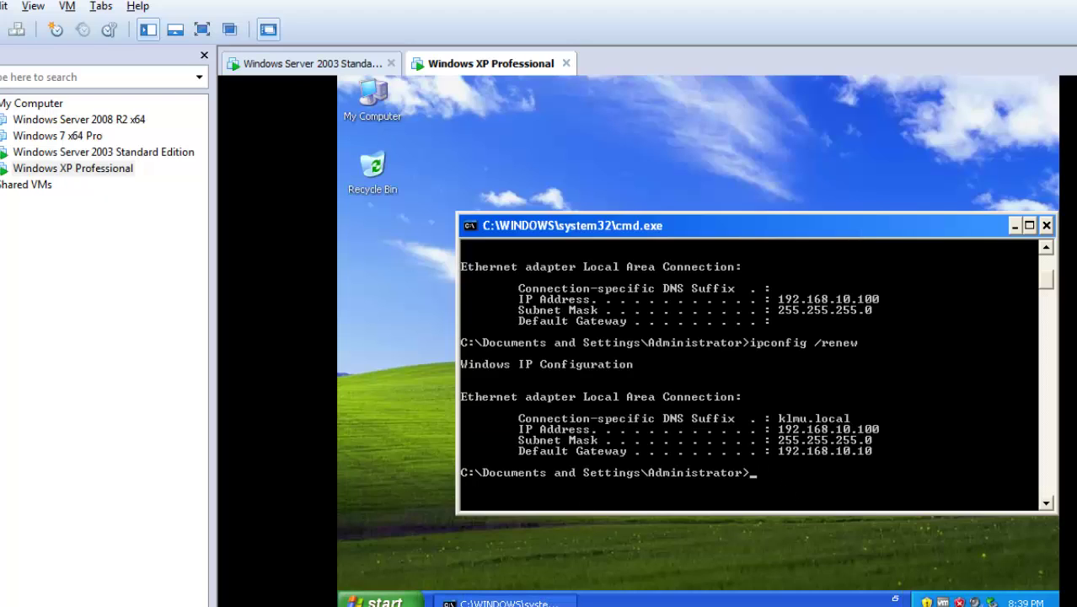